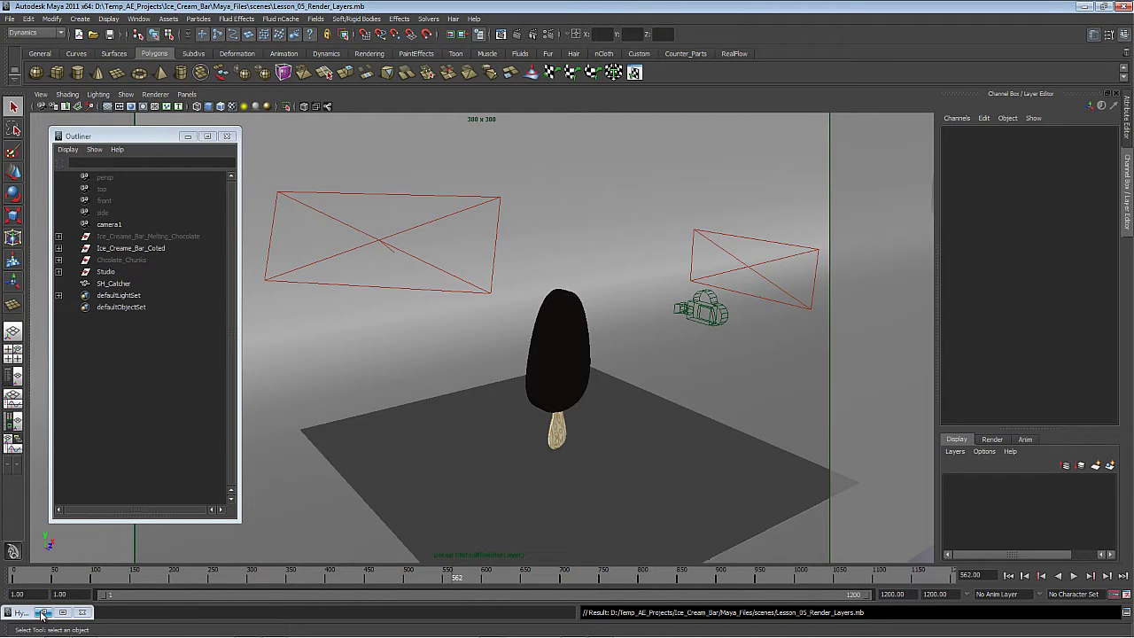
In Hypershade, find the Use Background shader by searching "use" and create one.
{"action": "key", "text": "ctrl+a"}
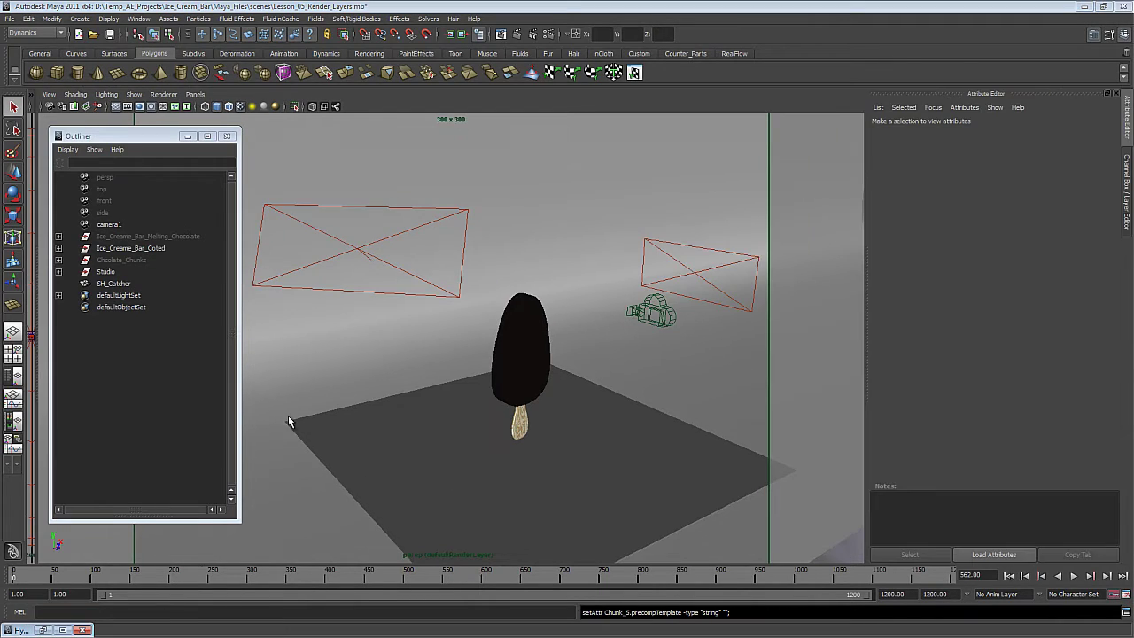
{"action": "left_click", "coordinate": [43, 630]}
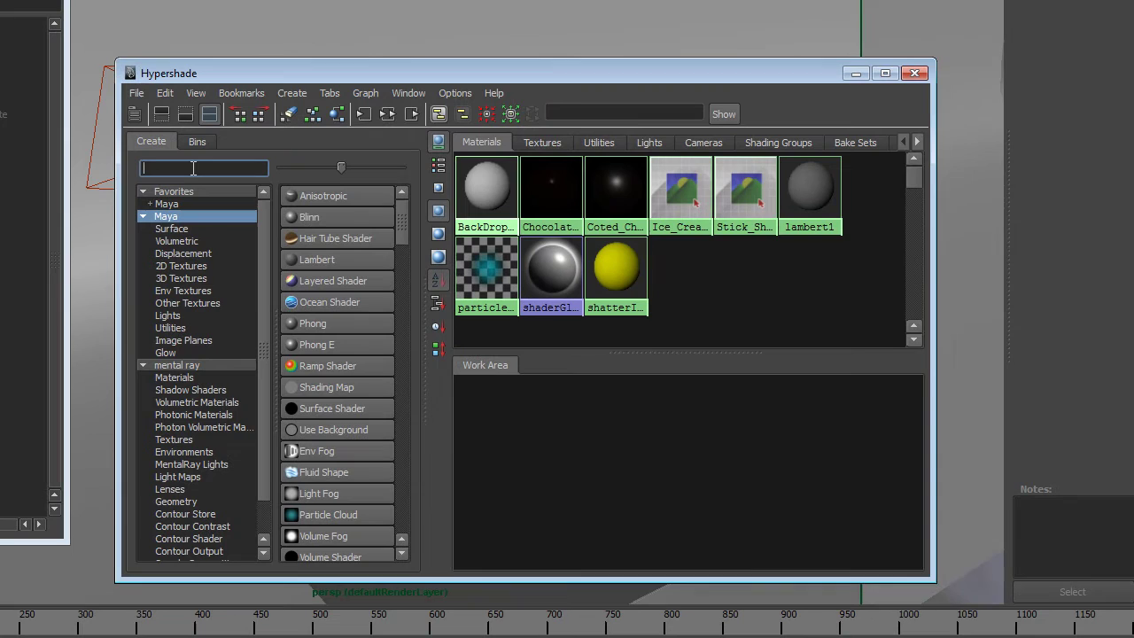
{"action": "type", "text": "use"}
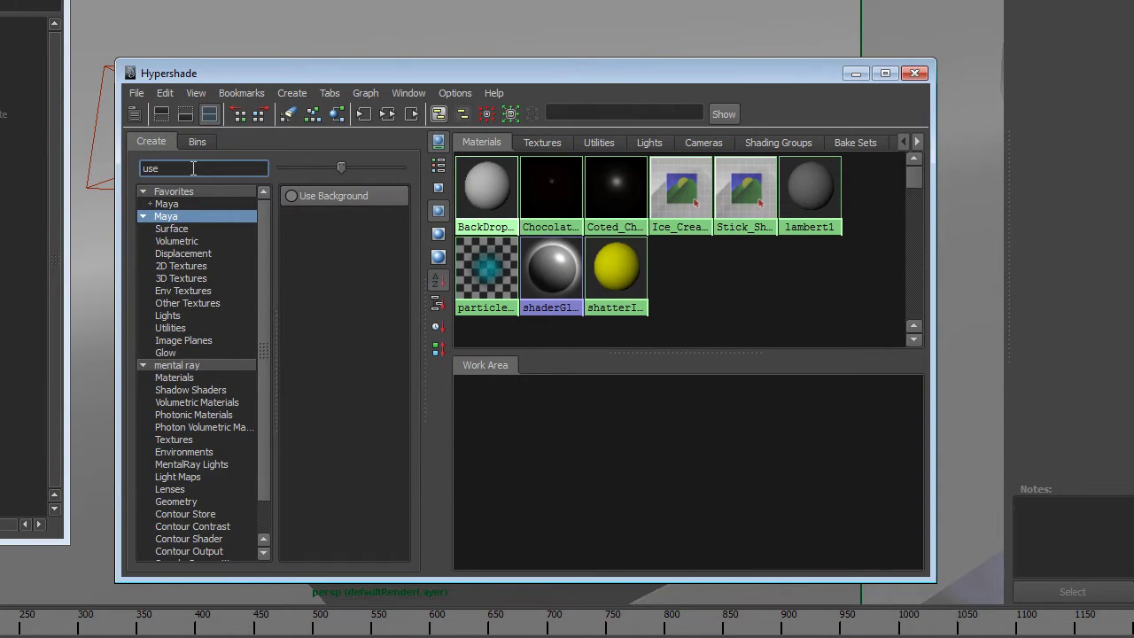
{"action": "left_click", "coordinate": [327, 195]}
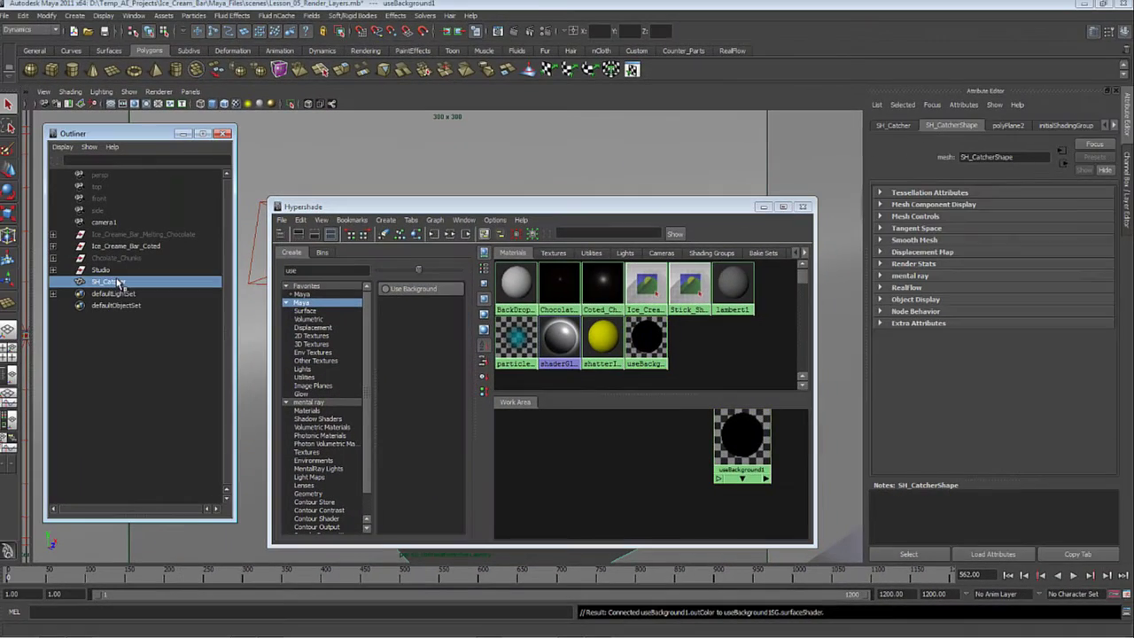
Rename the Use Background material SH_Catcher_shader, reusing the SH_Catcher object name, and lower its reflectivity to the minimum.
{"action": "double_click", "coordinate": [106, 281]}
{"action": "key", "text": "ctrl+c"}
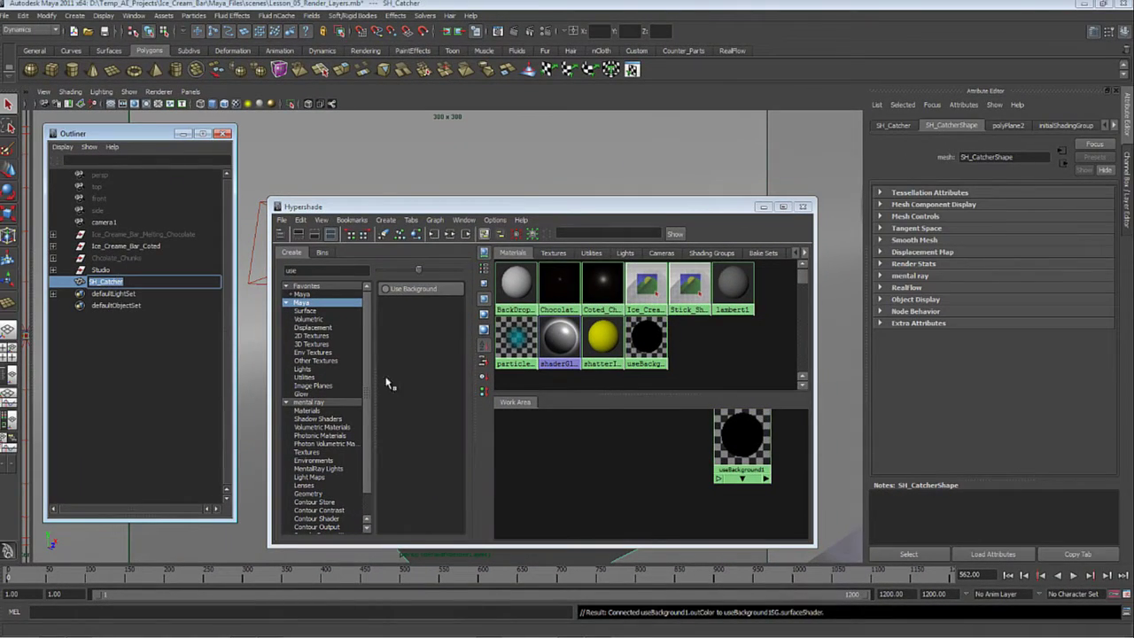
{"action": "left_click", "coordinate": [646, 337]}
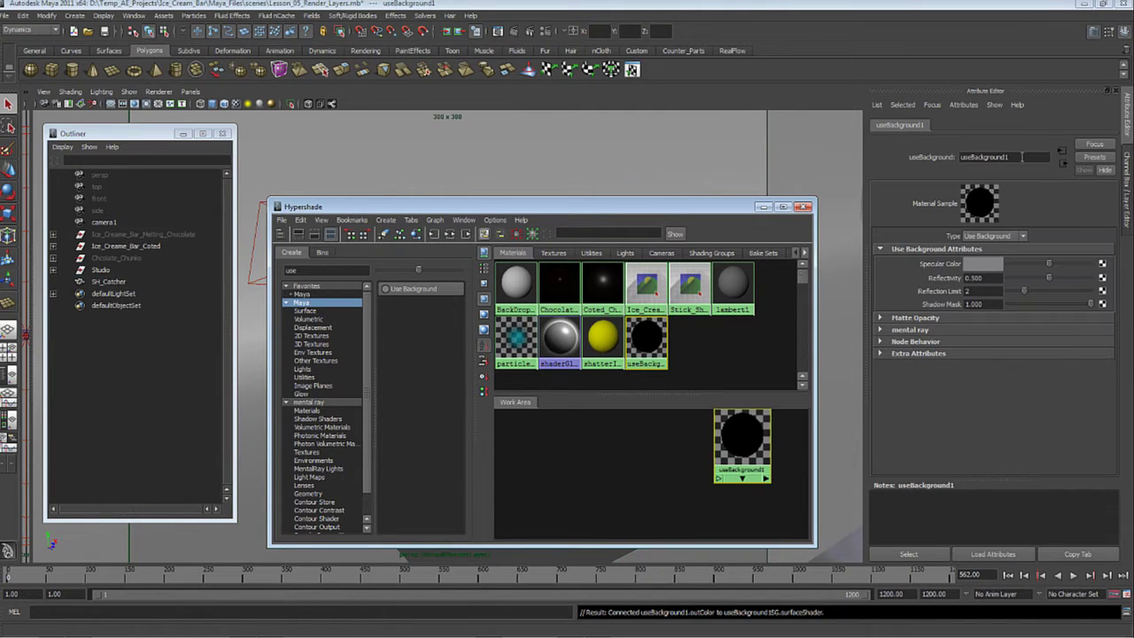
{"action": "double_click", "coordinate": [1022, 157]}
{"action": "key", "text": "ctrl+v"}
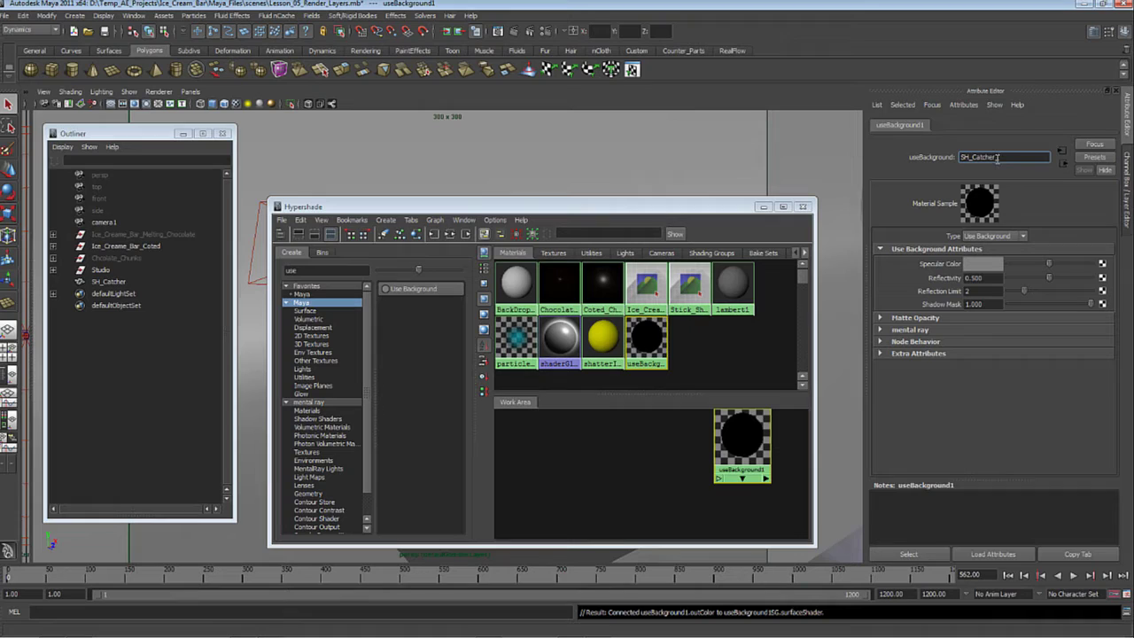
{"action": "type", "text": "_shader"}
{"action": "key", "text": "Return"}
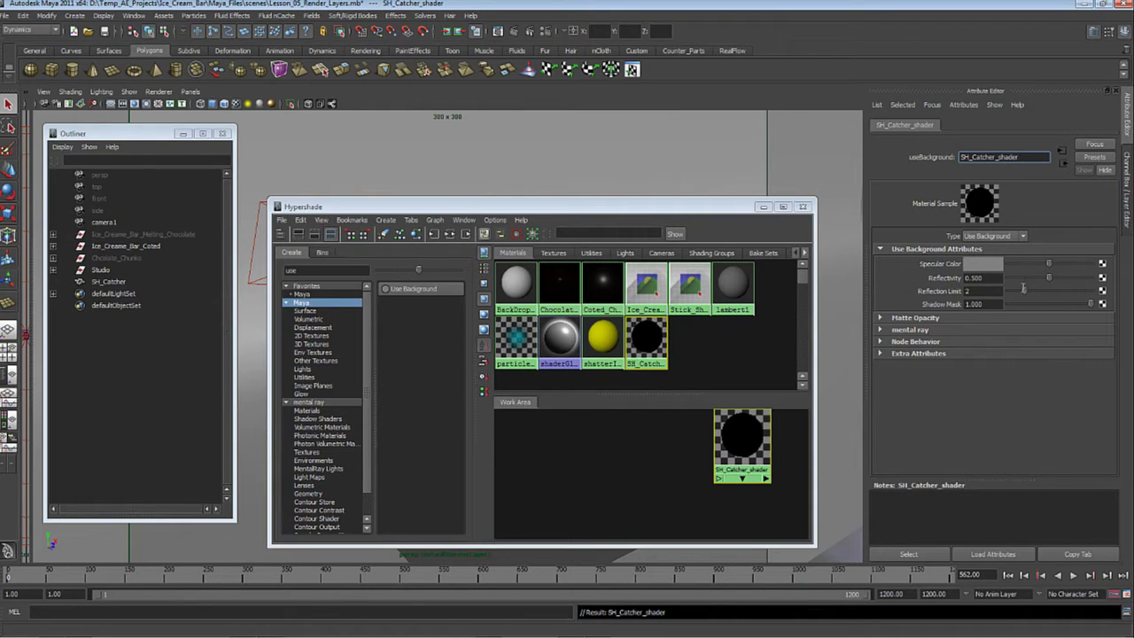
{"action": "left_click_drag", "start_coordinate": [1049, 277], "coordinate": [992, 291]}
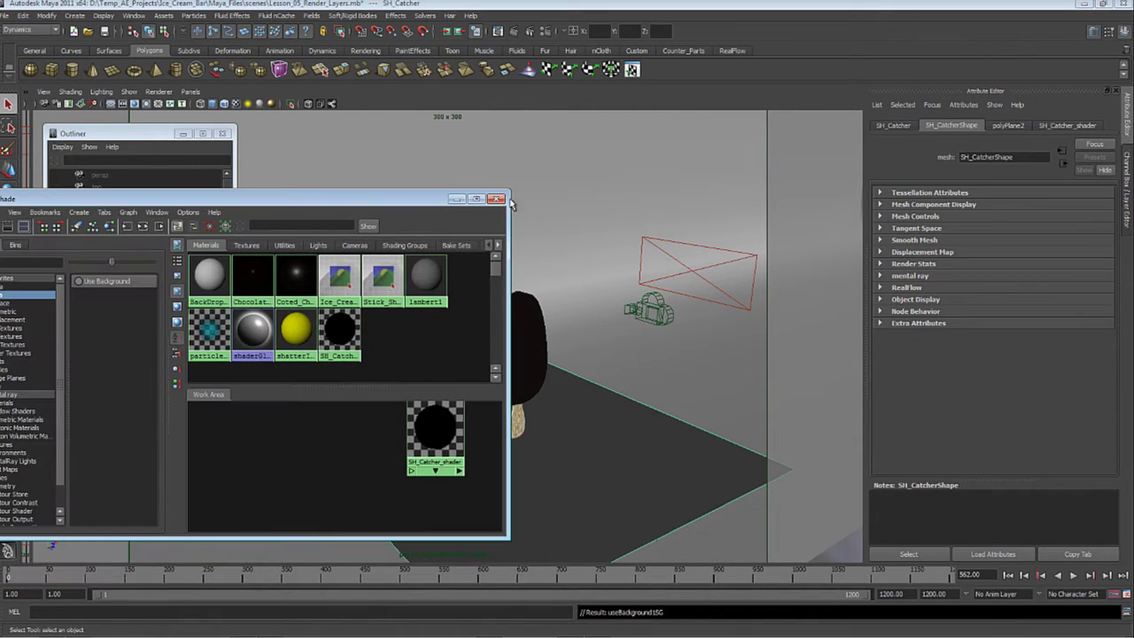
Assign SH_Catcher_shader to the SH_Catcher plane, put Hypershade away and save the scene.
{"action": "left_click", "coordinate": [457, 202]}
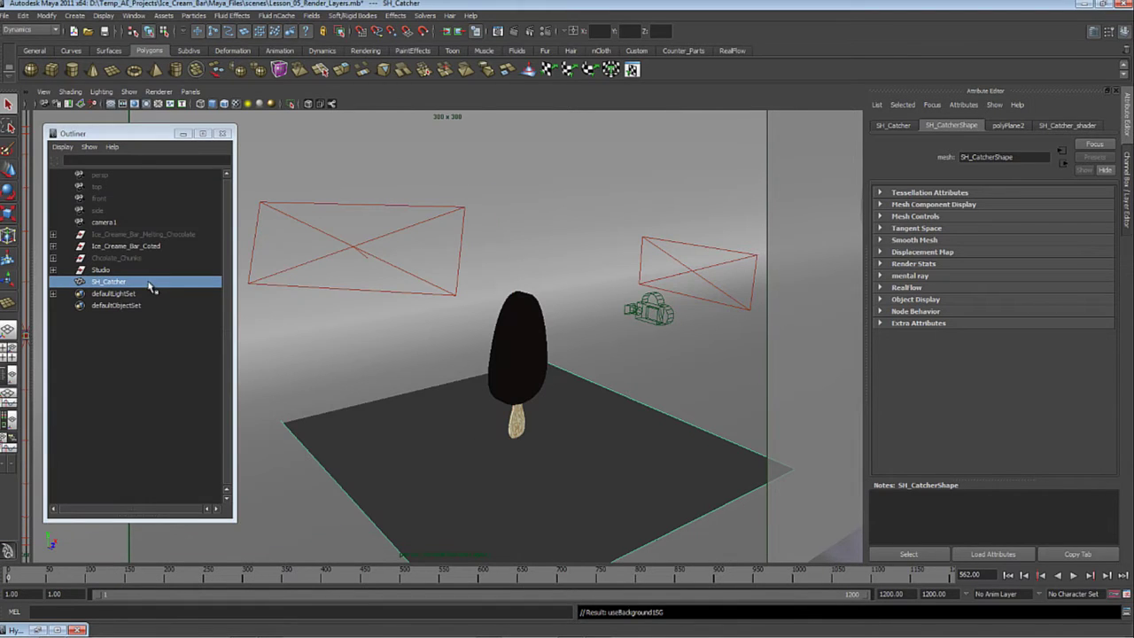
{"action": "key", "text": "ctrl+s"}
Unhide the Ice_Creame_Bar_Melting_Chocolate group.
{"action": "left_click", "coordinate": [137, 235]}
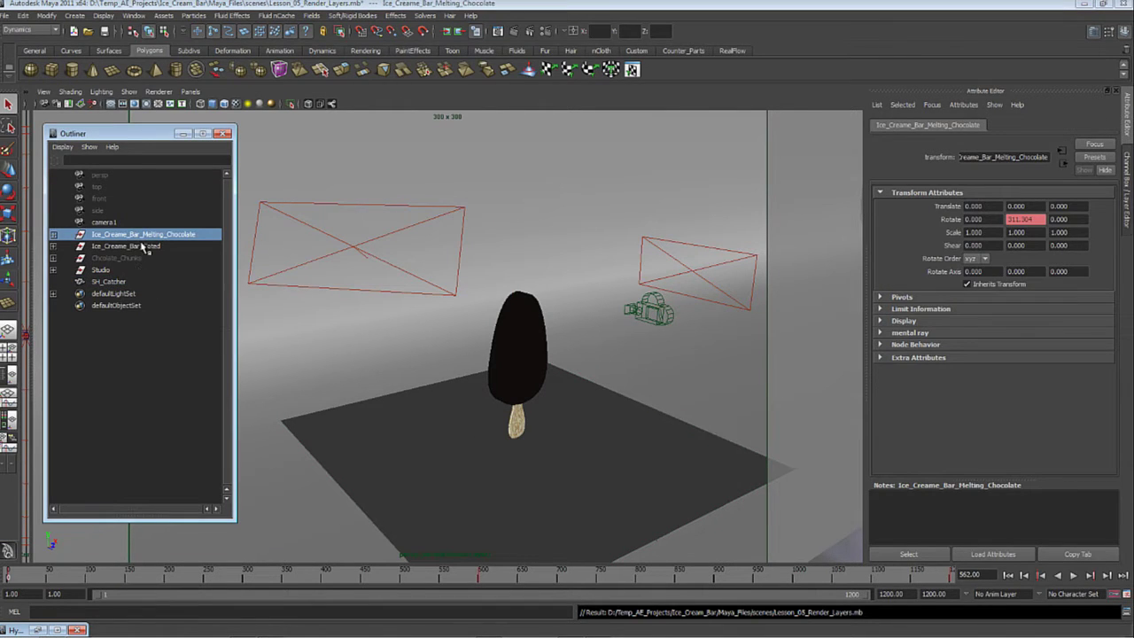
{"action": "key", "text": "shift+h"}
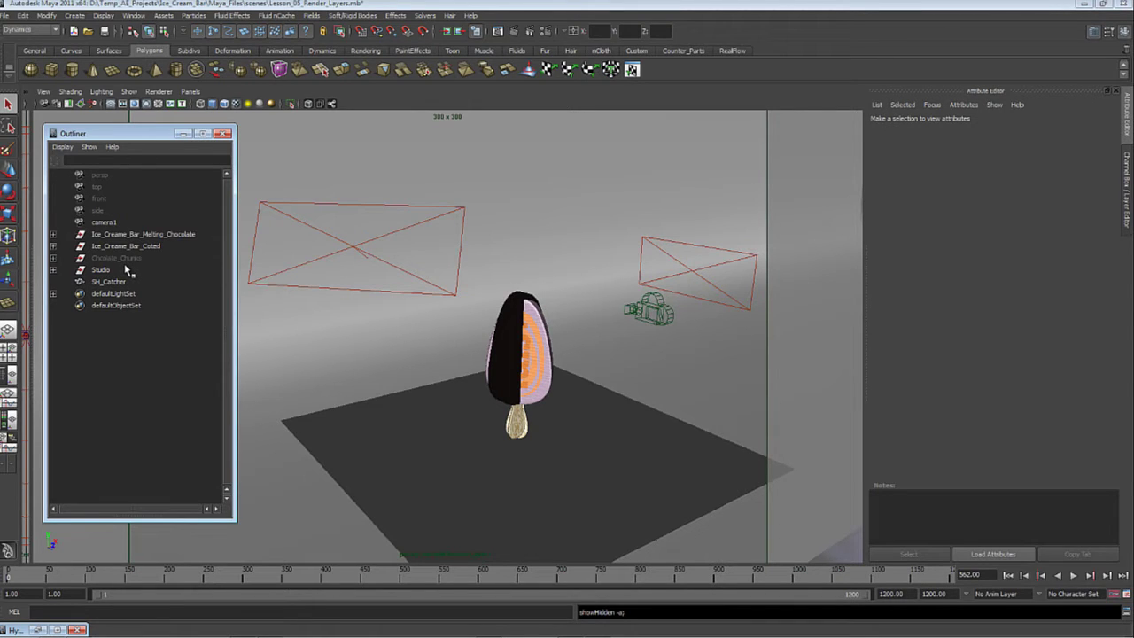
{"action": "left_click", "coordinate": [120, 258]}
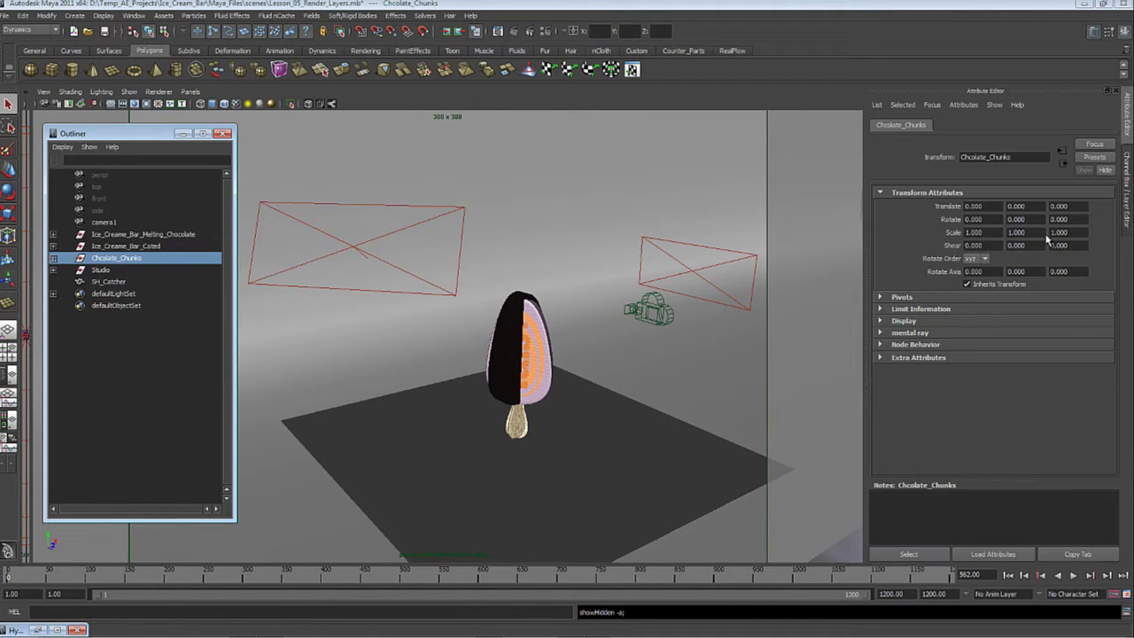
Show the render layers and disable rendering for layers Chunk_1 through Chunk_5.
{"action": "left_click", "coordinate": [1128, 185]}
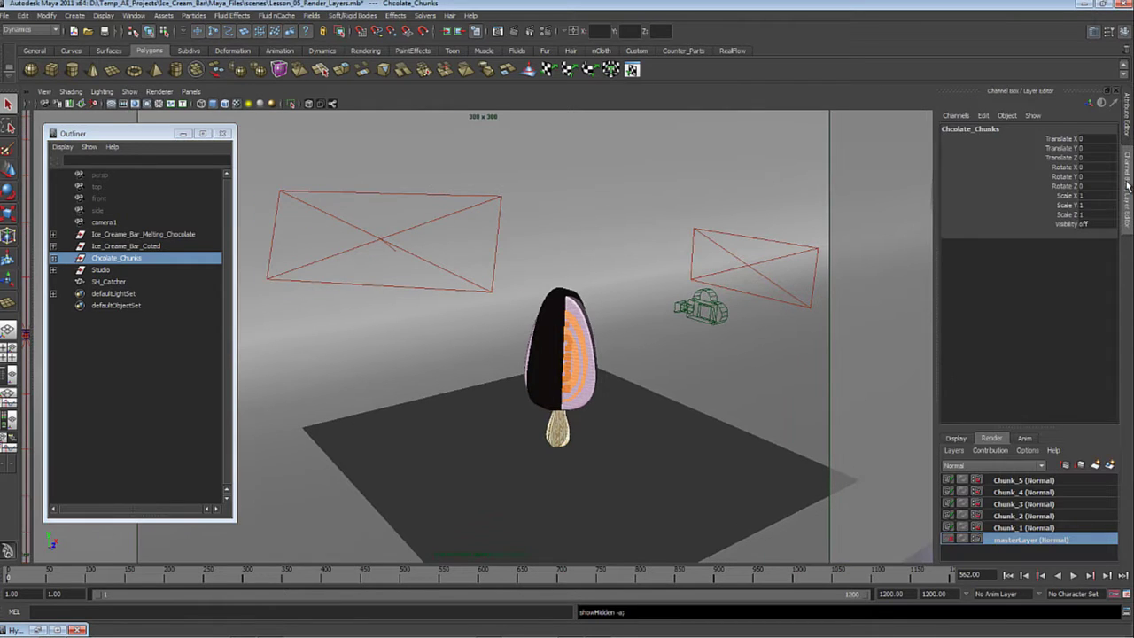
{"action": "left_click", "coordinate": [1024, 528]}
{"action": "left_click", "coordinate": [1023, 484], "text": "shift"}
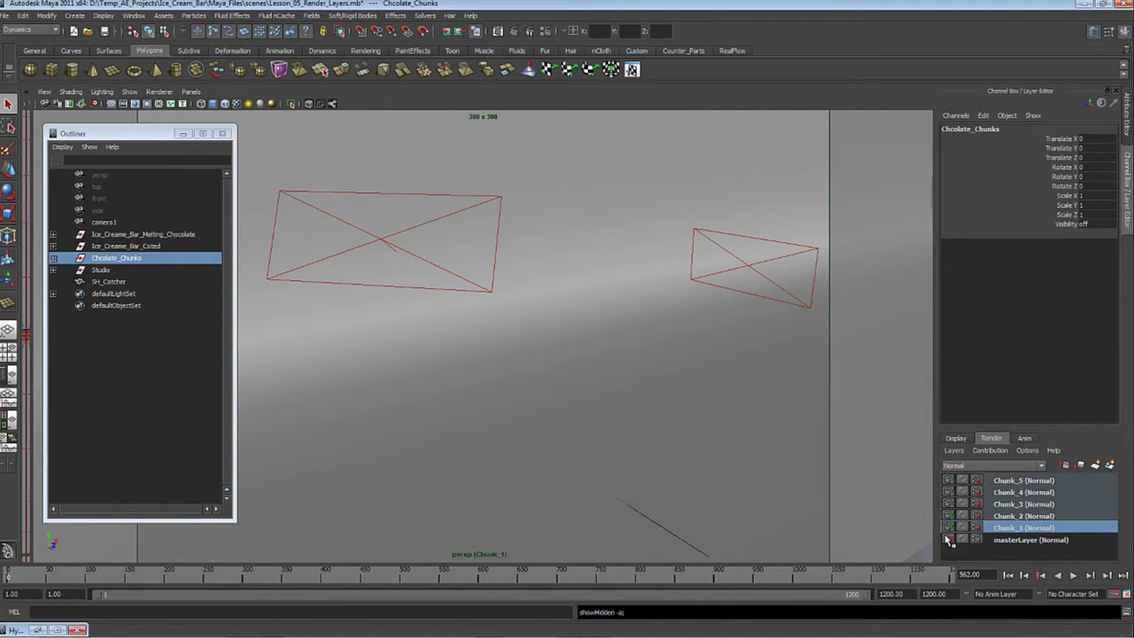
{"action": "left_click", "coordinate": [954, 483]}
{"action": "left_click", "coordinate": [147, 235]}
{"action": "left_click", "coordinate": [156, 246]}
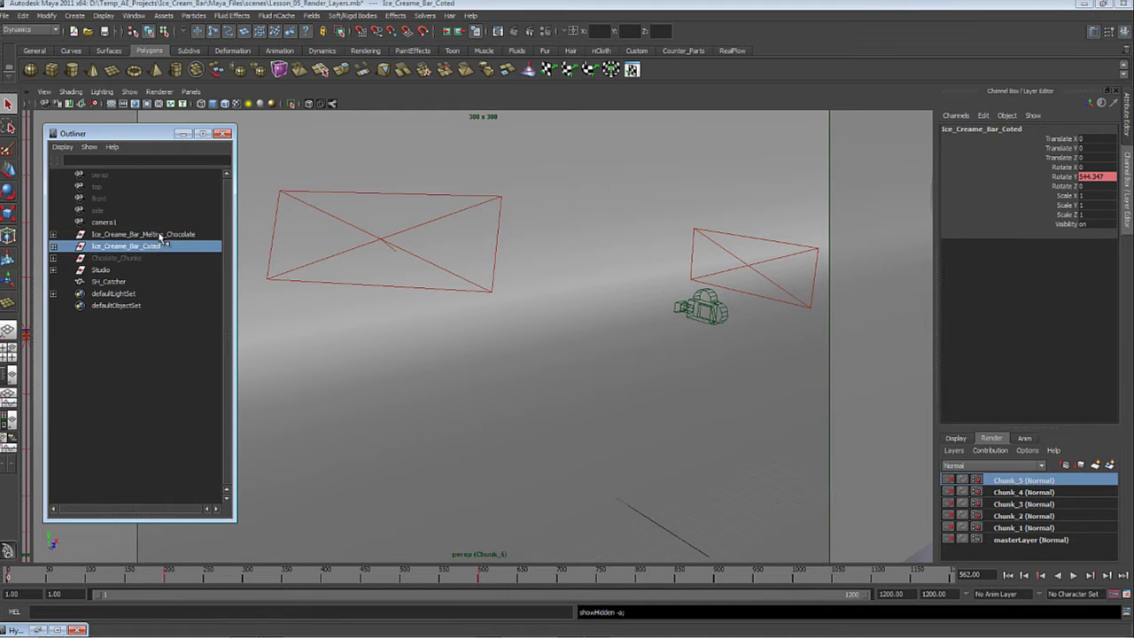
{"action": "left_click", "coordinate": [159, 235]}
{"action": "left_click", "coordinate": [157, 246]}
{"action": "left_click", "coordinate": [160, 235]}
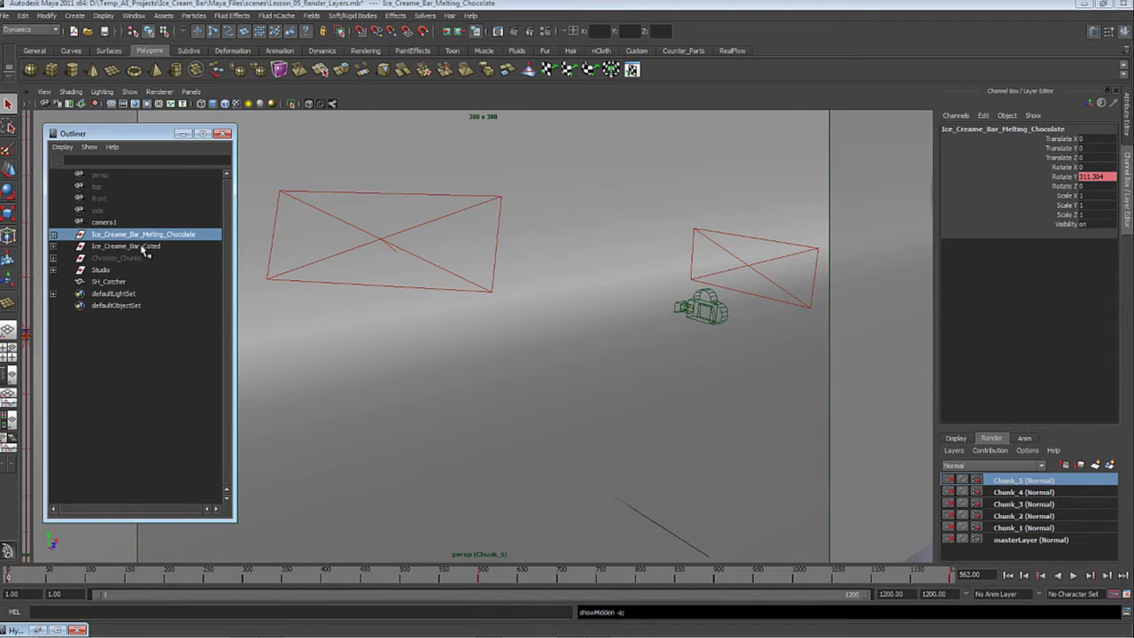
{"action": "double_click", "coordinate": [163, 236]}
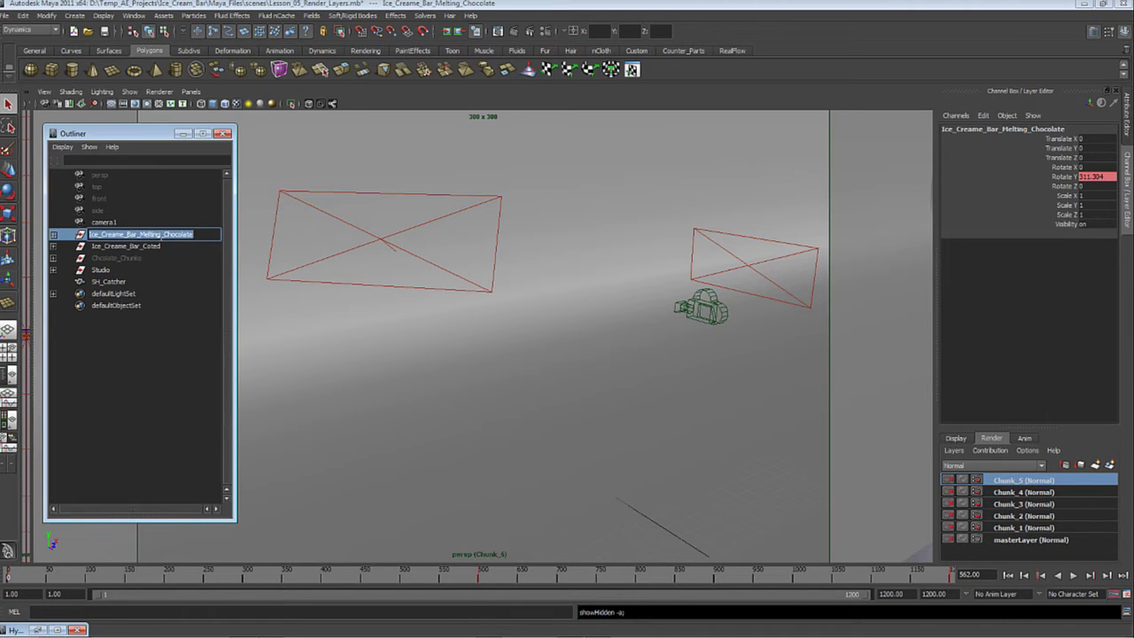
{"action": "left_click_drag", "start_coordinate": [139, 234], "coordinate": [158, 233]}
{"action": "left_click", "coordinate": [169, 358]}
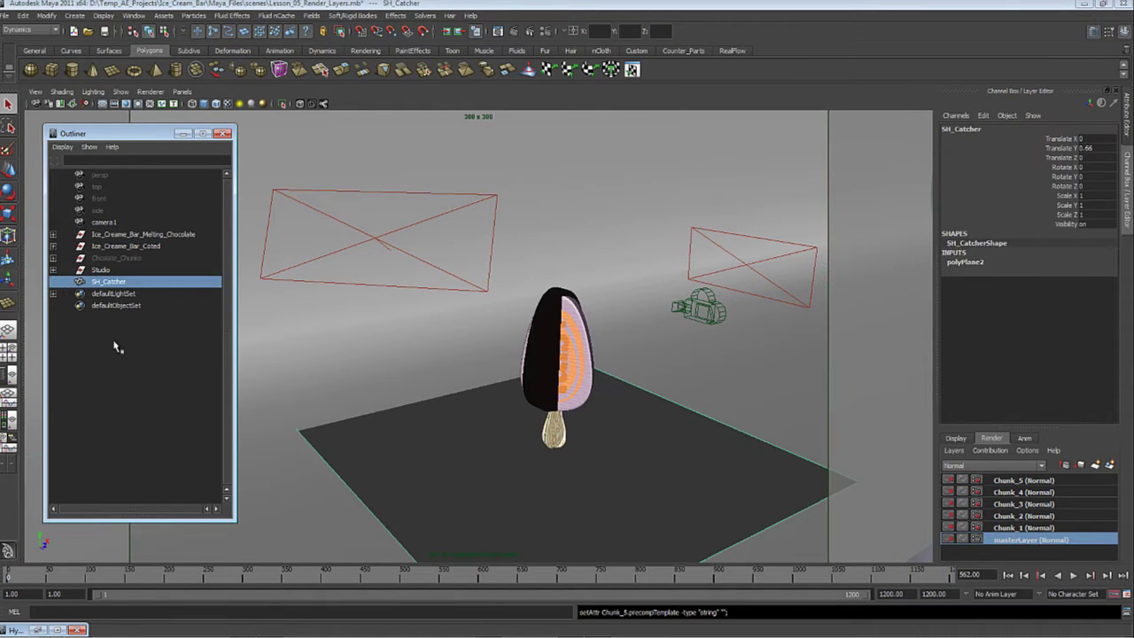
{"action": "left_click", "coordinate": [119, 347]}
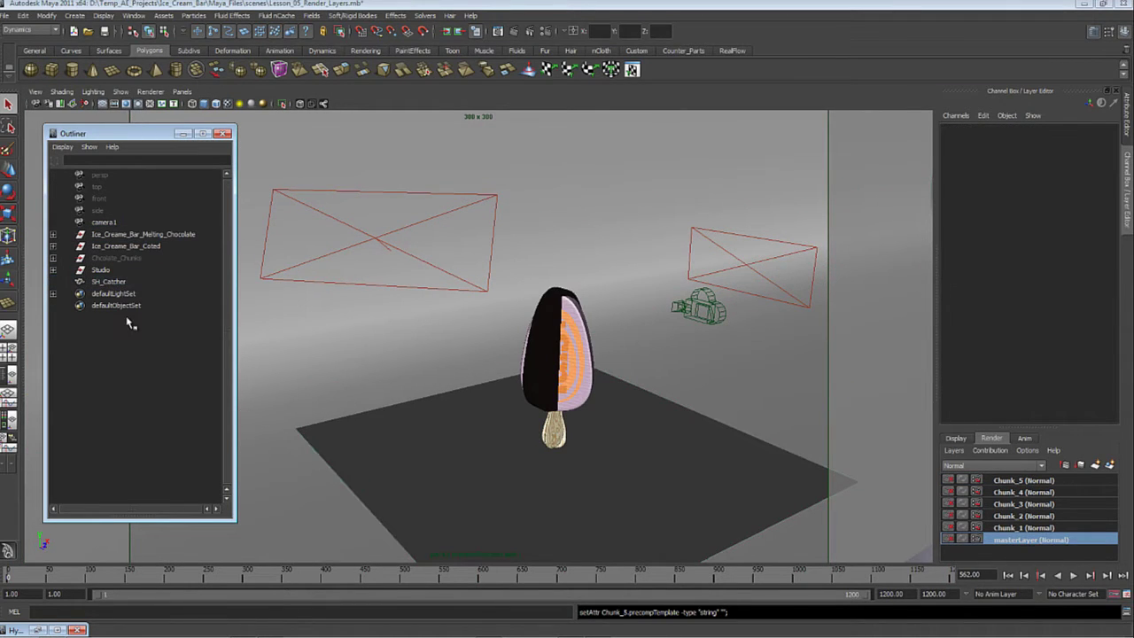
Expand the Studio group and check the Primary Visibility setting in the BackDrop shape's Render Stats.
{"action": "left_click", "coordinate": [53, 269]}
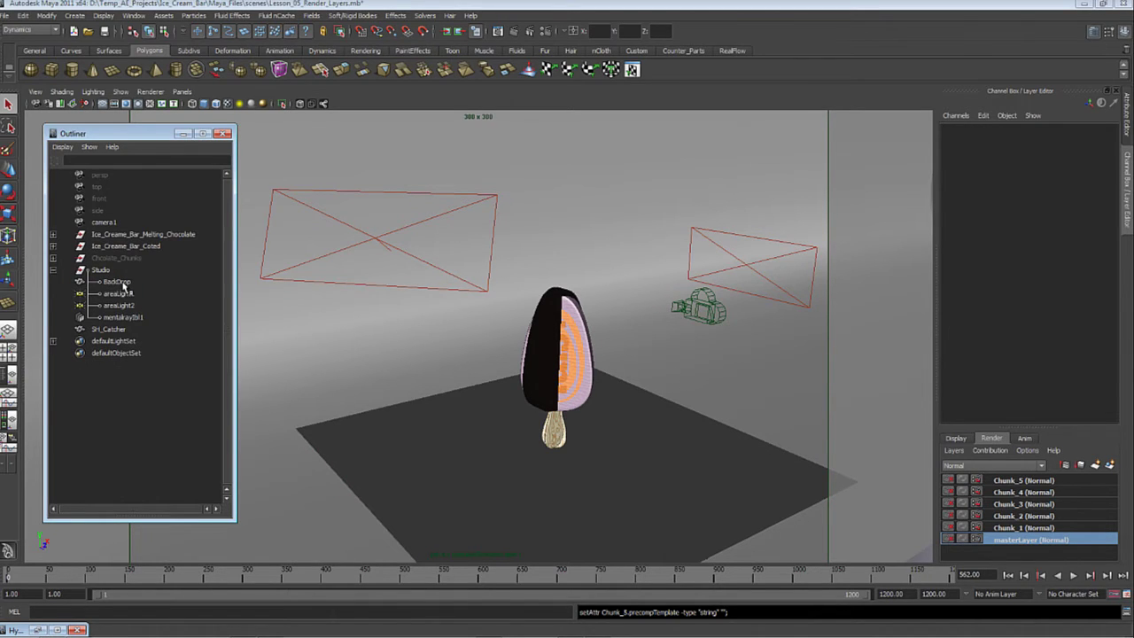
{"action": "left_click", "coordinate": [124, 282]}
{"action": "left_click", "coordinate": [143, 320]}
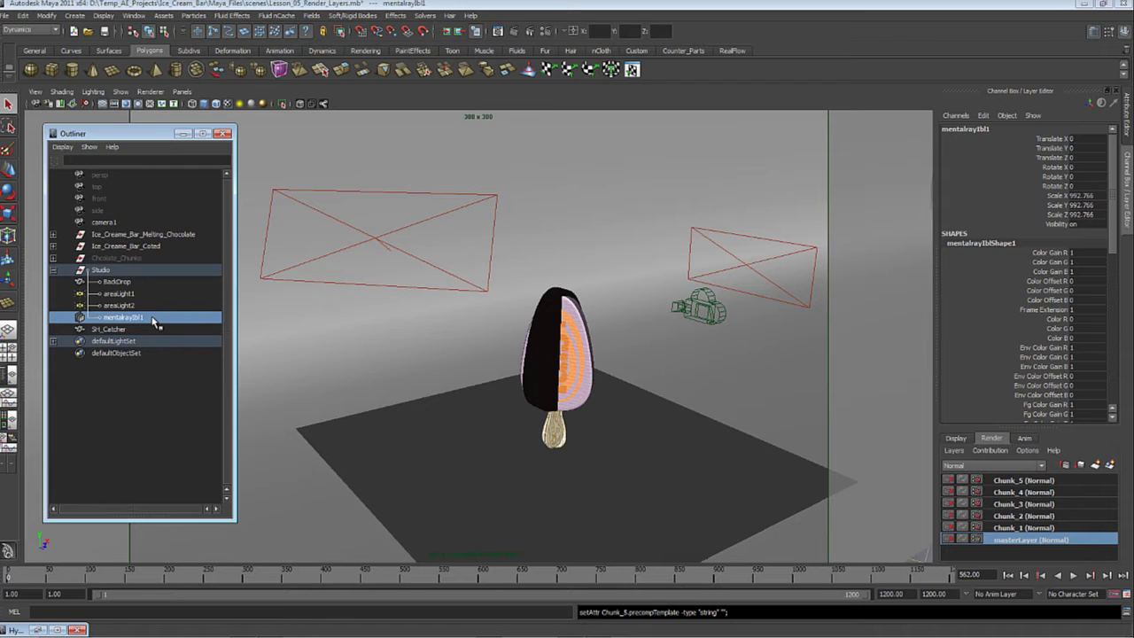
{"action": "left_click", "coordinate": [124, 281]}
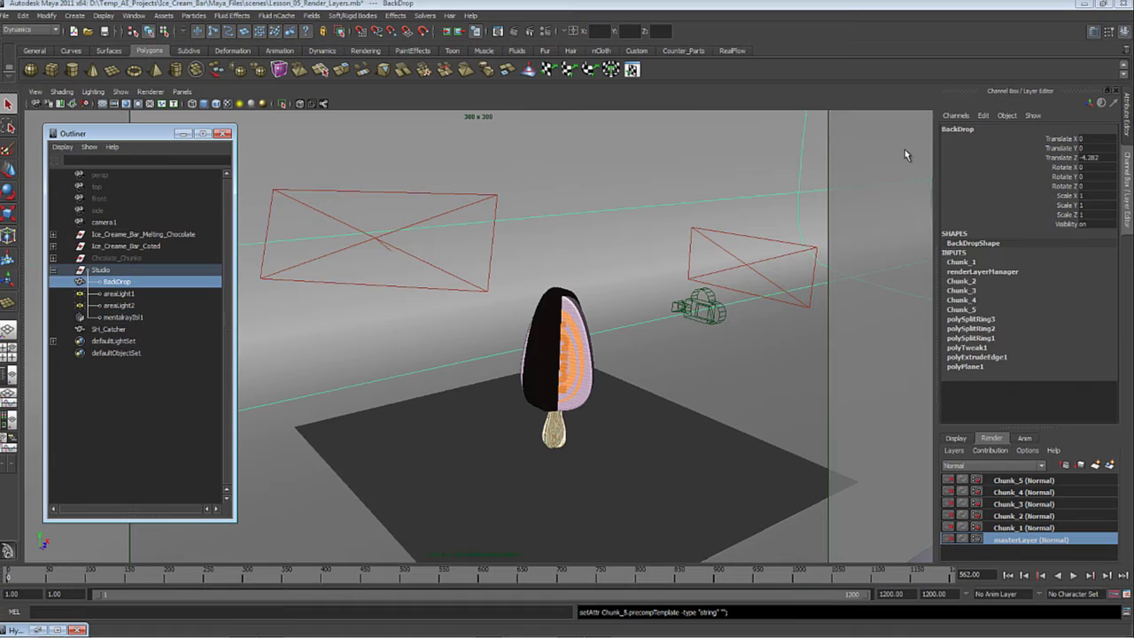
{"action": "left_click", "coordinate": [1128, 115]}
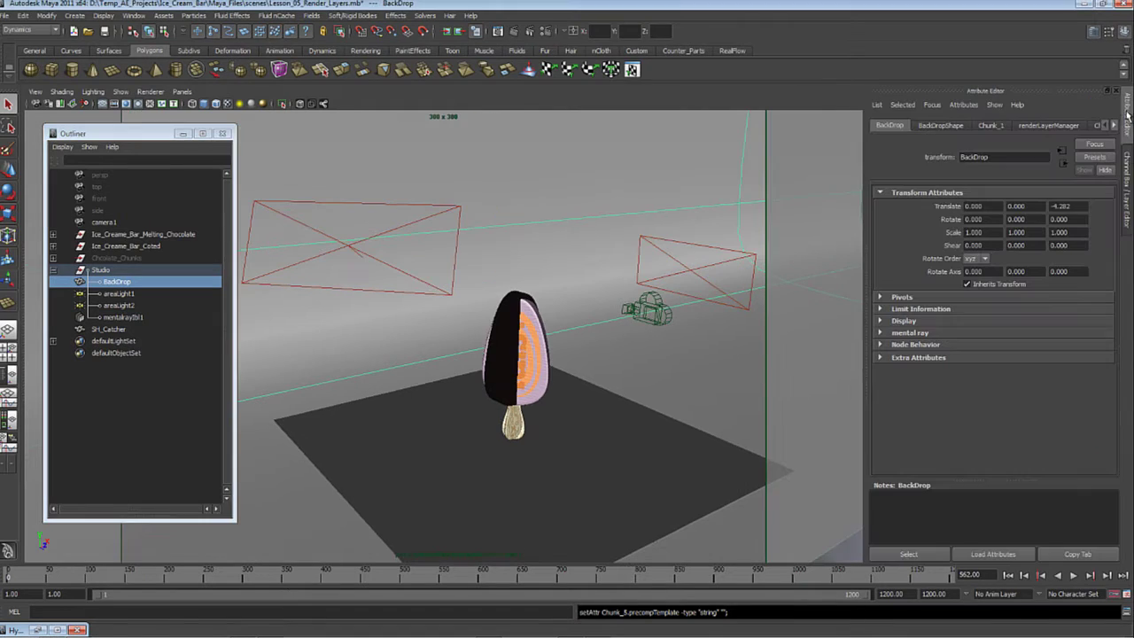
{"action": "left_click", "coordinate": [940, 125]}
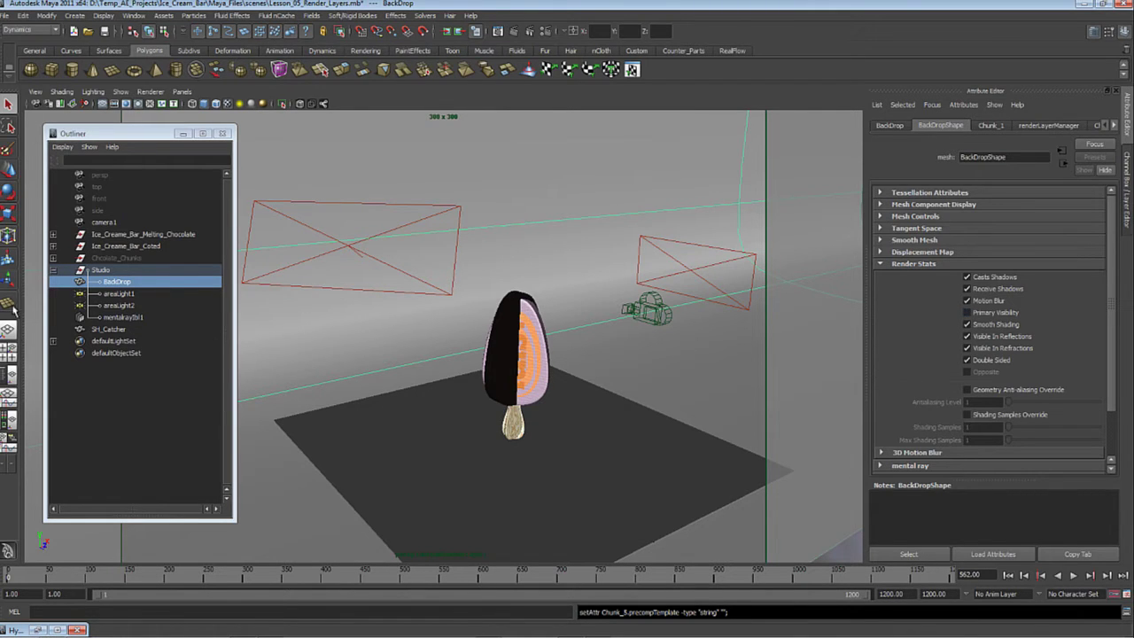
Check the Primary Visibility setting in the Render Stats of the mentalrayIbl1 environment light.
{"action": "left_click", "coordinate": [133, 318]}
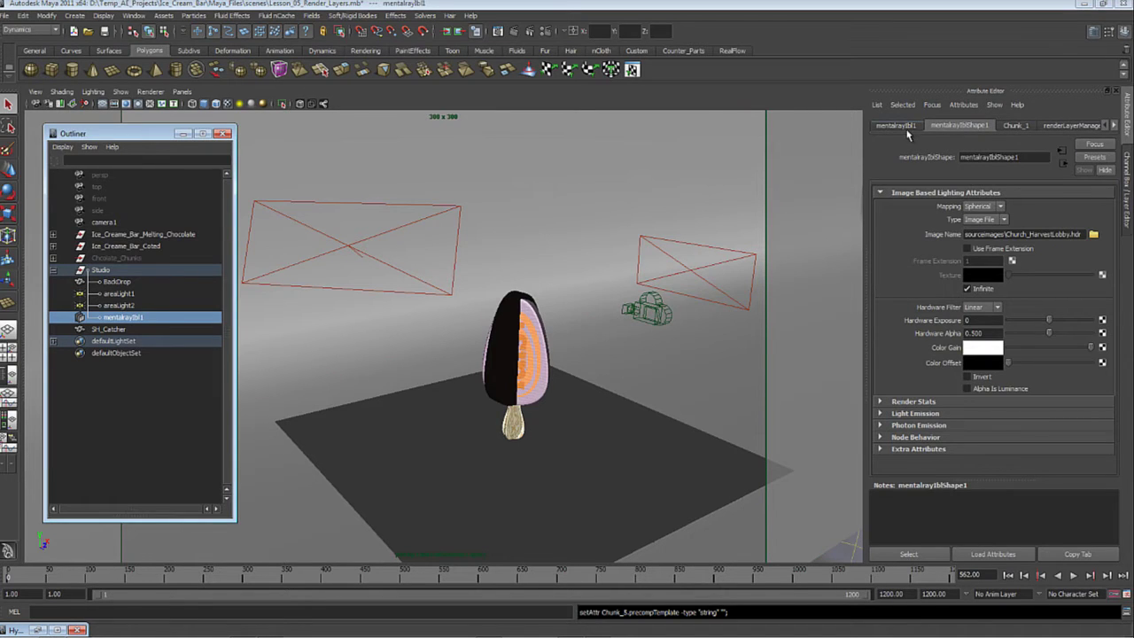
{"action": "left_click", "coordinate": [896, 125]}
{"action": "left_click", "coordinate": [959, 125]}
{"action": "left_click", "coordinate": [956, 401]}
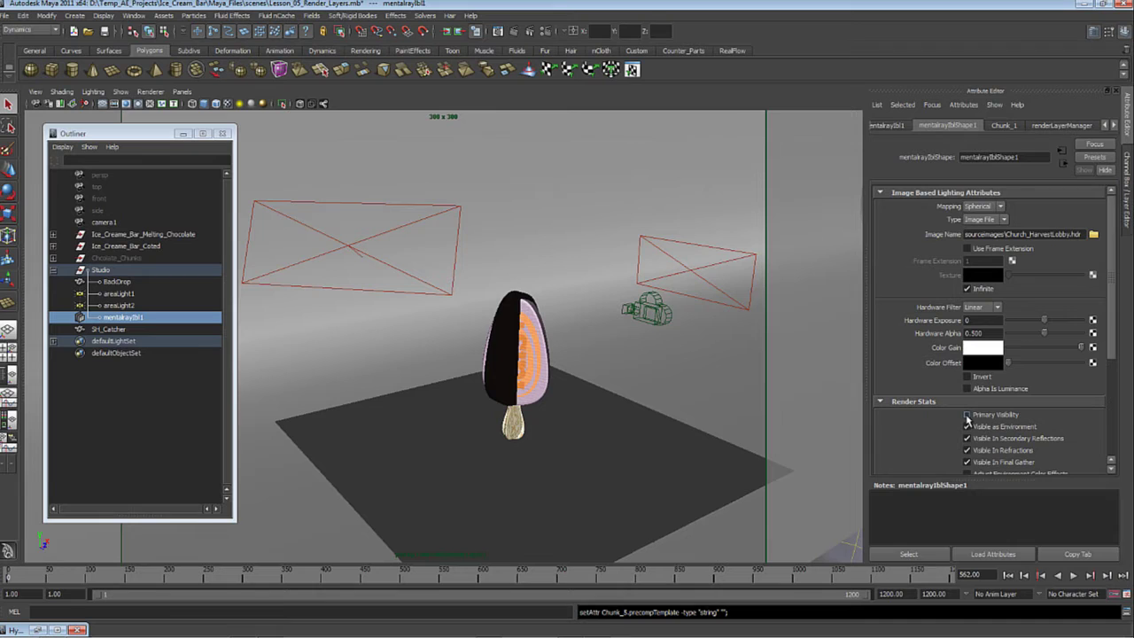
{"action": "left_click", "coordinate": [967, 415]}
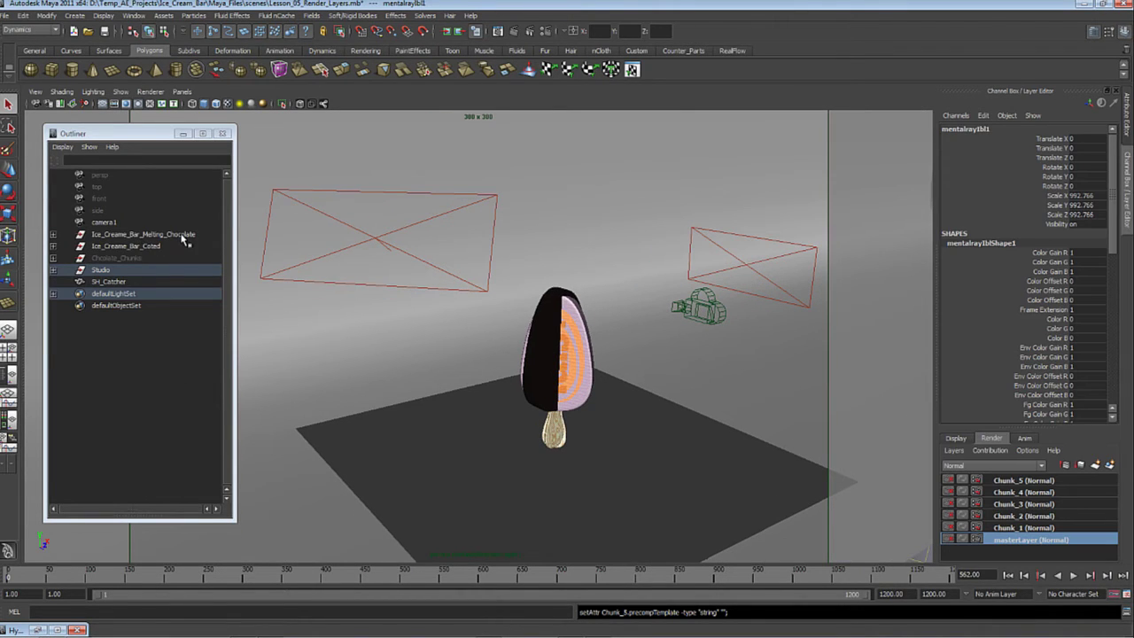
Create a render layer from the Ice_Creame_Bar_Melting_Chocolate and Studio groups and name it Melting_Beauty.
{"action": "left_click", "coordinate": [184, 235]}
{"action": "left_click", "coordinate": [102, 270], "text": "ctrl"}
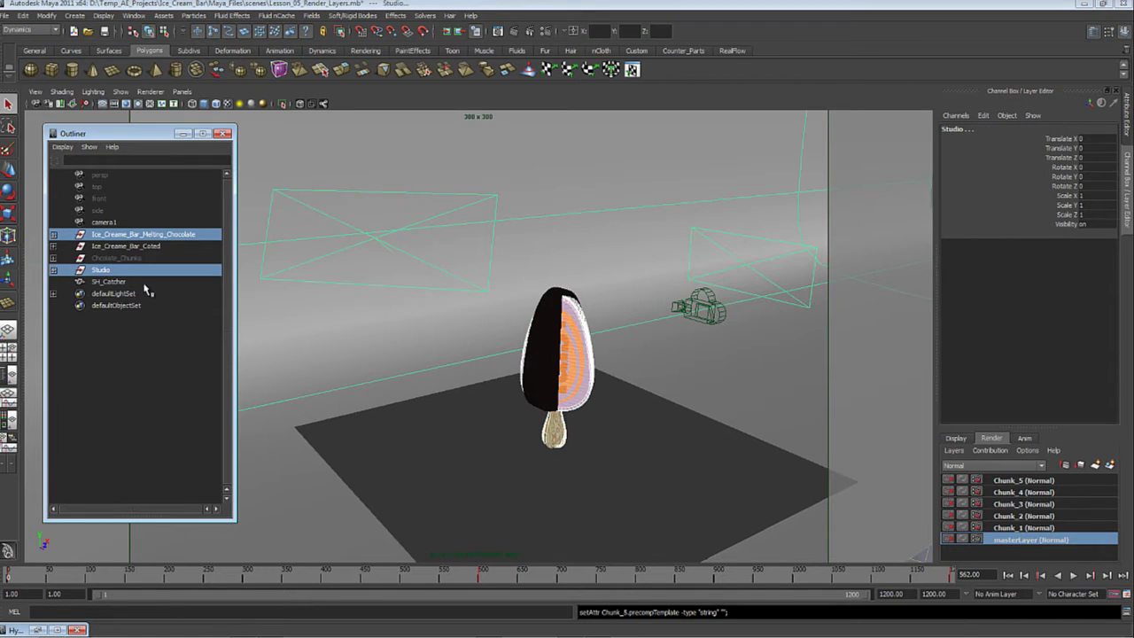
{"action": "left_click", "coordinate": [1111, 466]}
{"action": "left_click", "coordinate": [1021, 480]}
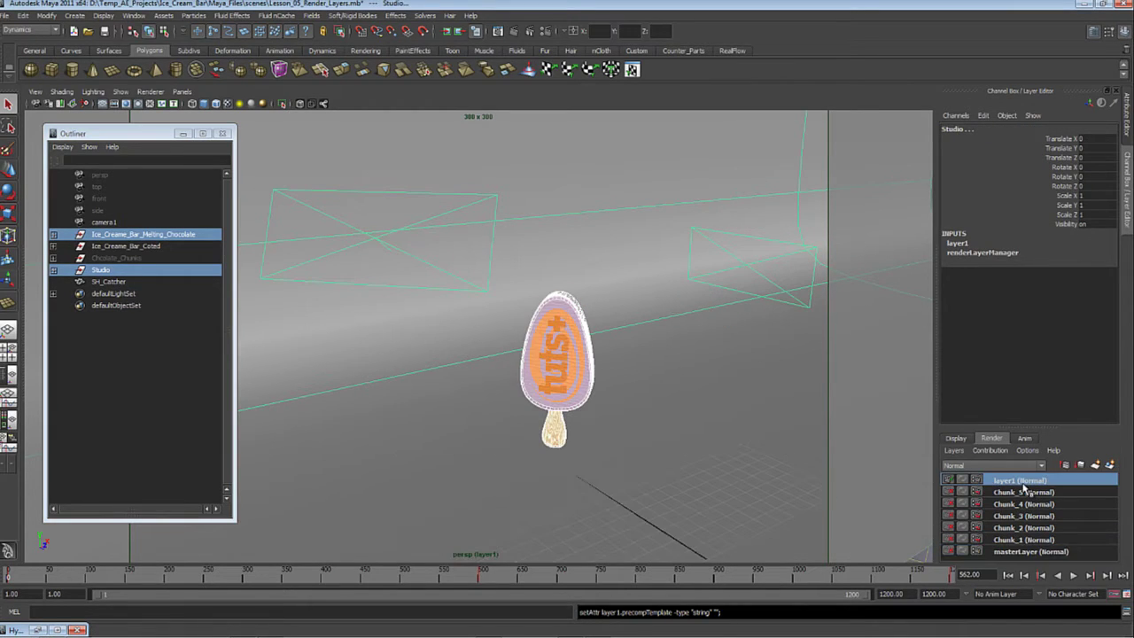
{"action": "double_click", "coordinate": [1021, 483]}
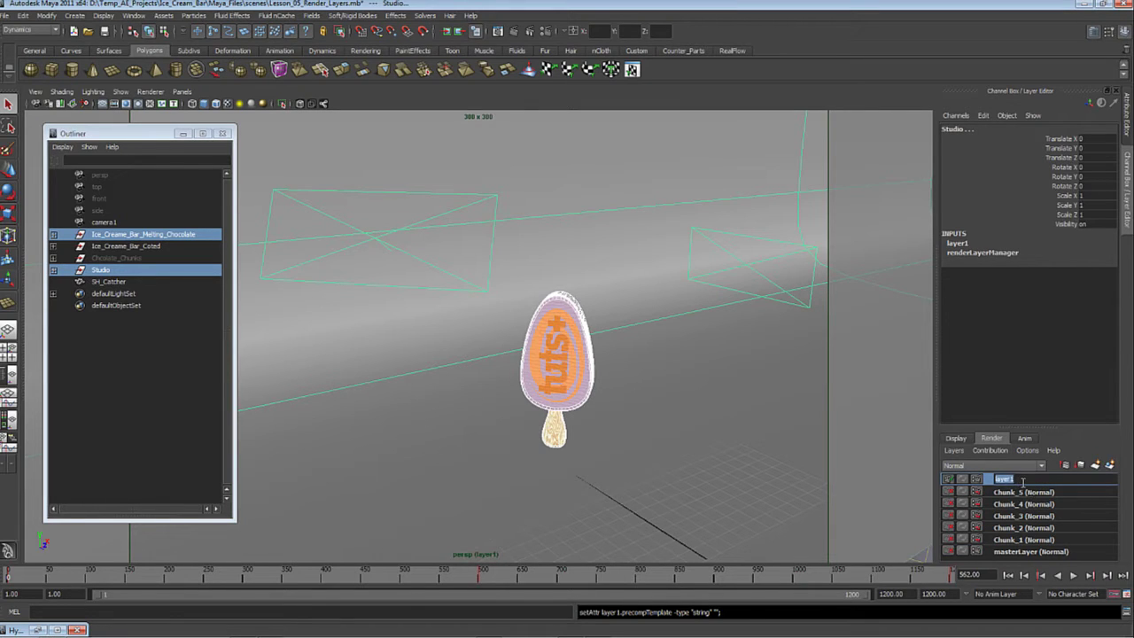
{"action": "type", "text": "Melting_Beauty"}
{"action": "key", "text": "Return"}
In the Melting_Beauty layer, verify the Primary Visibility settings of BackDrop and mentalrayIbl1.
{"action": "left_click", "coordinate": [53, 269]}
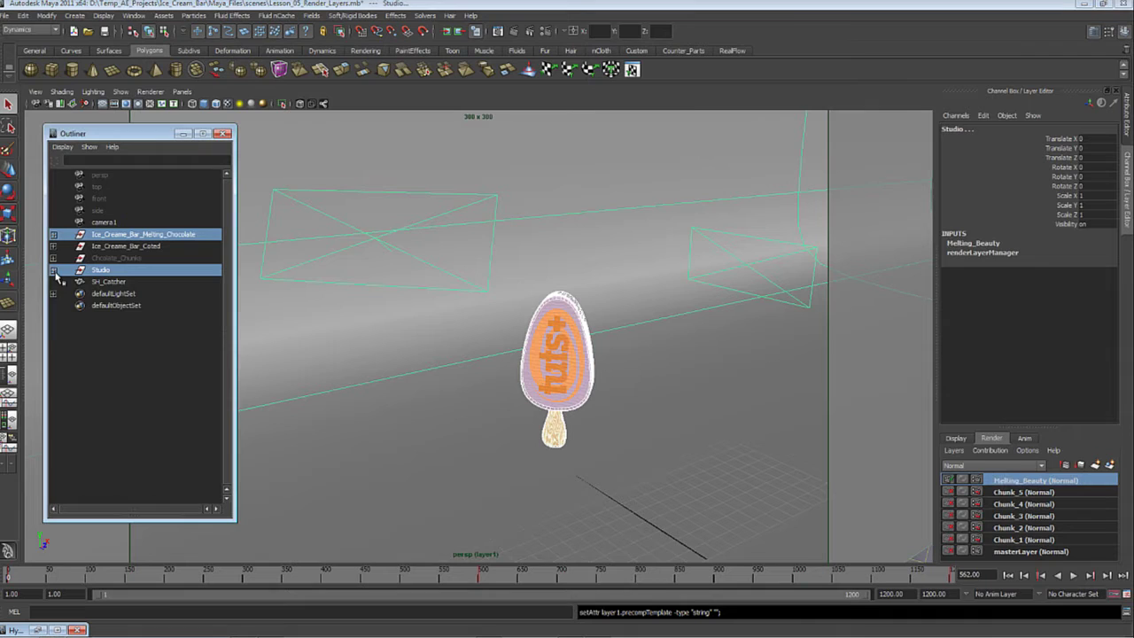
{"action": "left_click", "coordinate": [129, 283]}
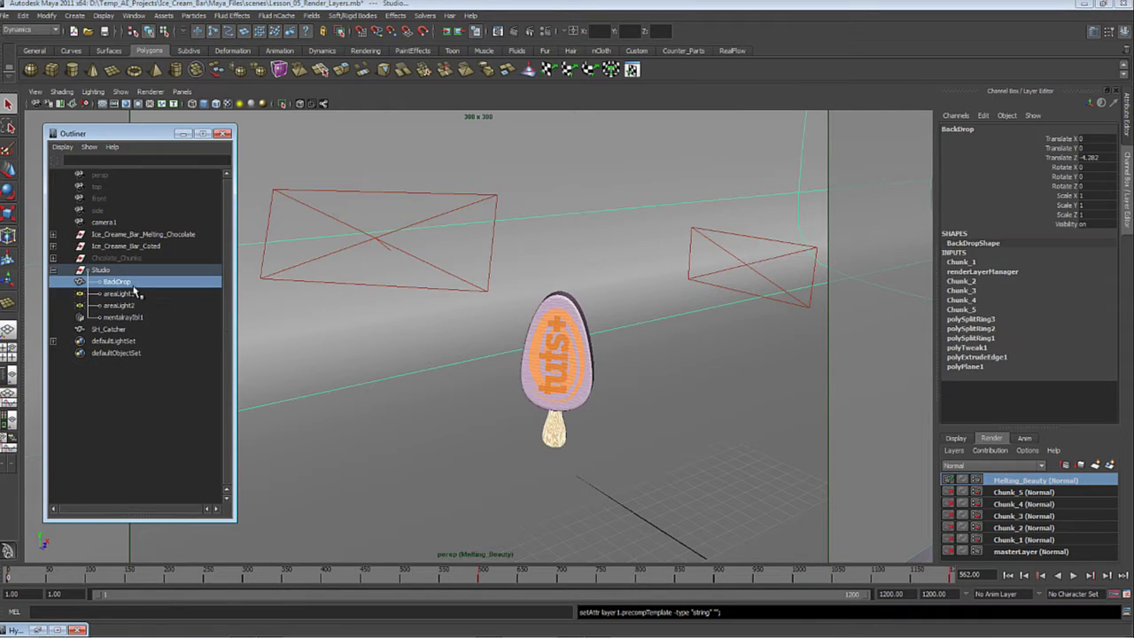
{"action": "left_click", "coordinate": [1127, 114]}
{"action": "left_click", "coordinate": [1007, 314]}
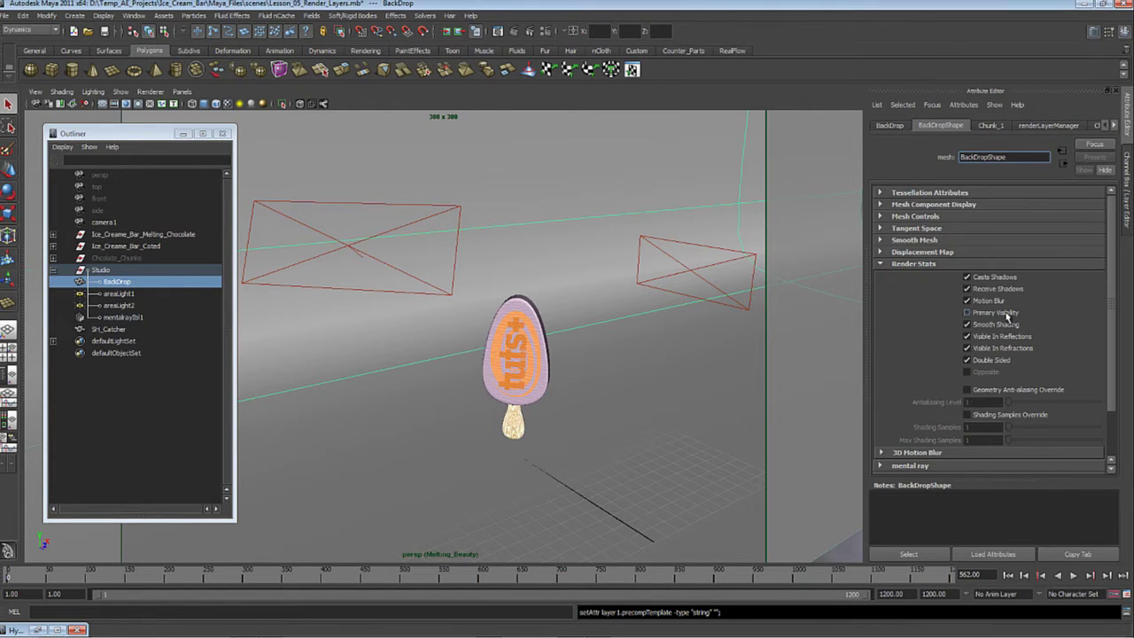
{"action": "left_click", "coordinate": [119, 317]}
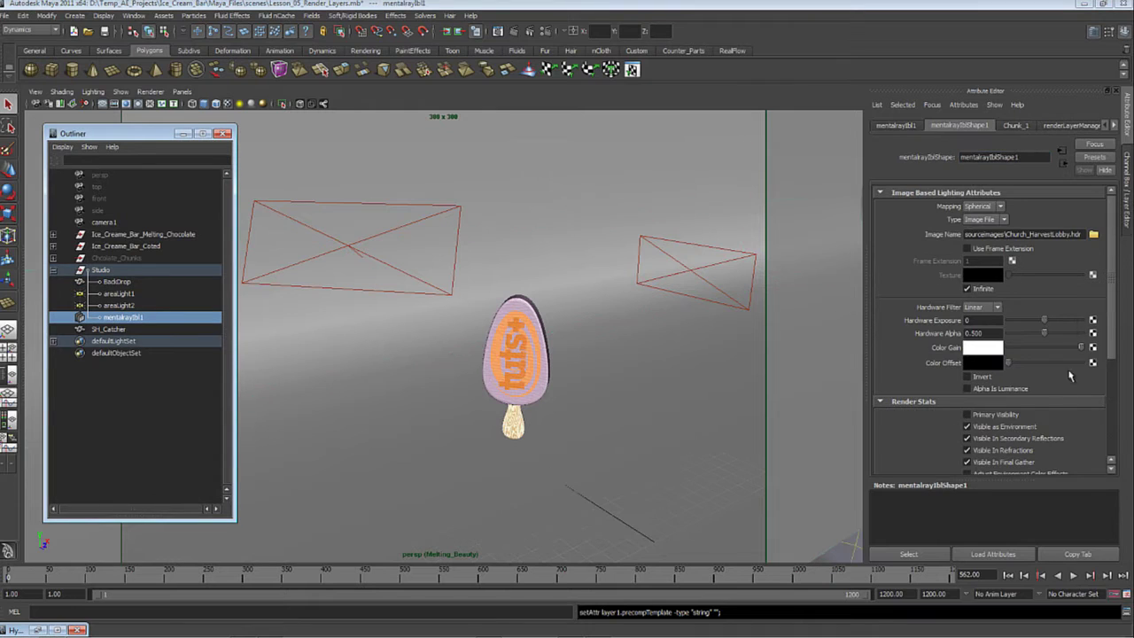
Collapse the Studio group, open the Melting_Beauty layer's render settings, and review the Quality and Indirect Lighting options.
{"action": "left_click", "coordinate": [53, 270]}
{"action": "left_click", "coordinate": [1128, 173]}
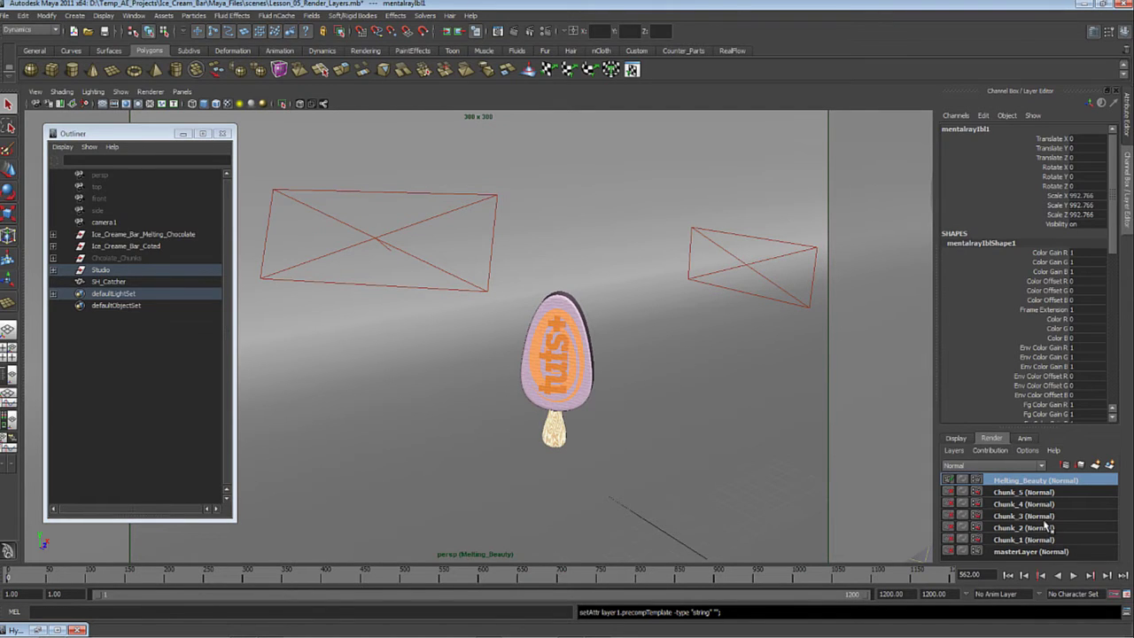
{"action": "left_click", "coordinate": [977, 479]}
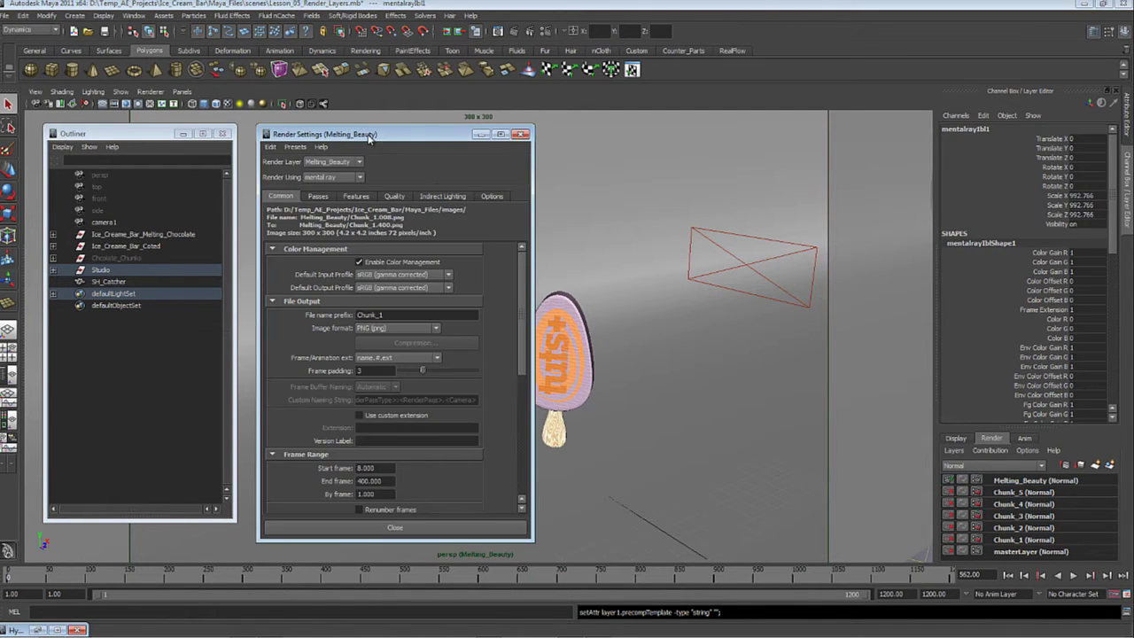
{"action": "left_click_drag", "start_coordinate": [447, 132], "coordinate": [528, 117]}
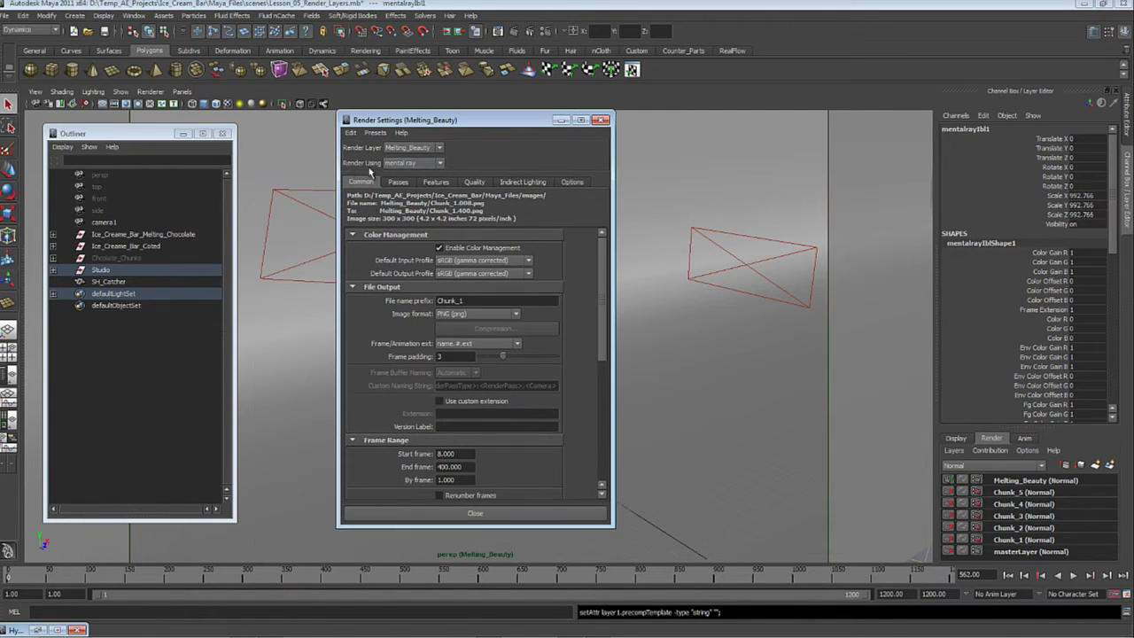
{"action": "left_click", "coordinate": [475, 182]}
{"action": "scroll", "coordinate": [476, 290], "scroll_direction": "down", "scroll_amount": 6}
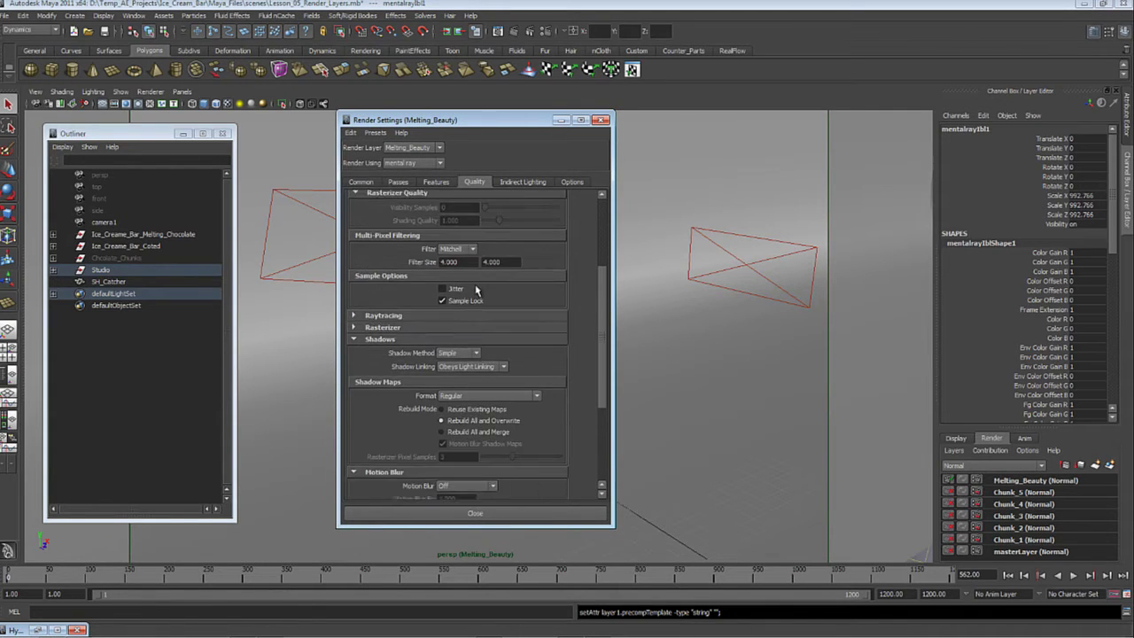
{"action": "scroll", "coordinate": [476, 289], "scroll_direction": "down", "scroll_amount": 3}
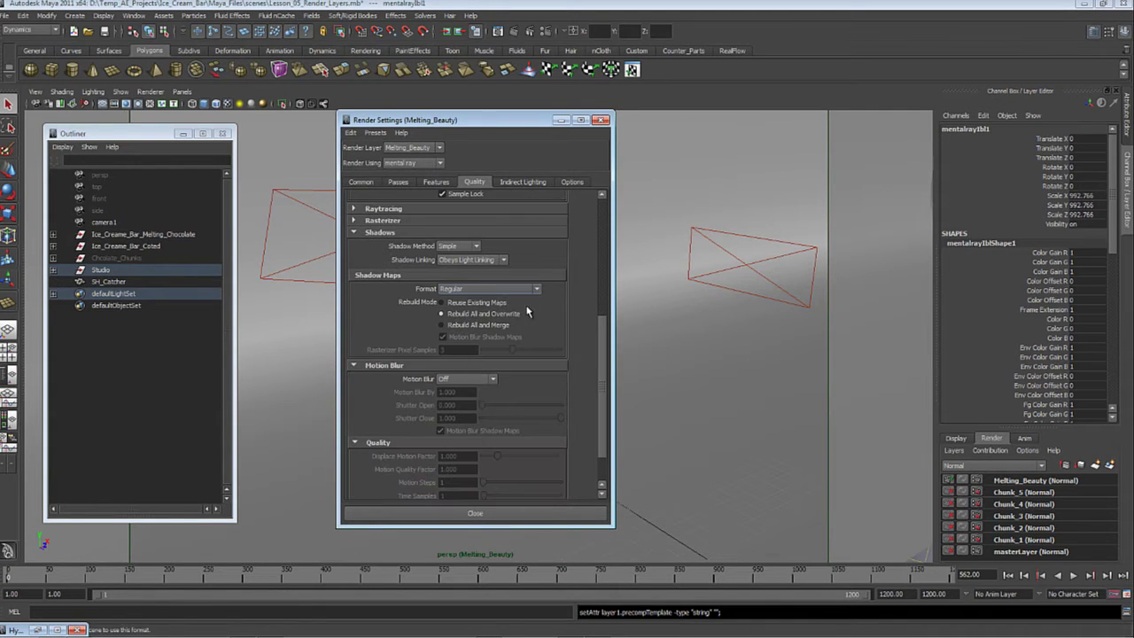
{"action": "left_click", "coordinate": [511, 184]}
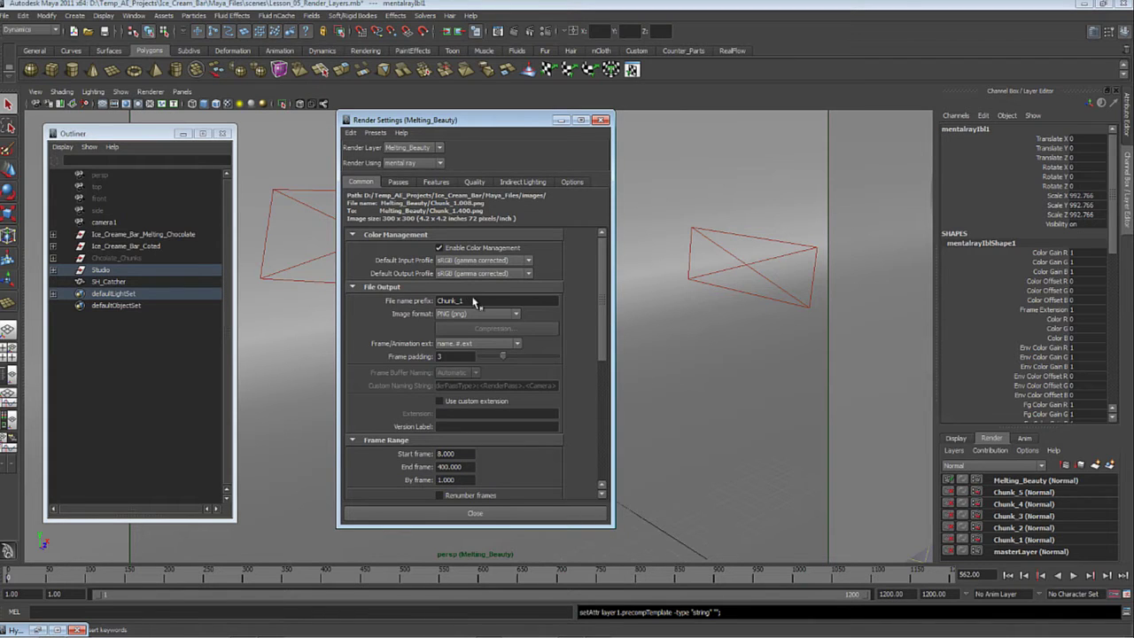
Set the render output file name prefix to Melting_Beauty in the layer's render settings.
{"action": "double_click", "coordinate": [470, 301]}
{"action": "type", "text": "Melting_Beauty"}
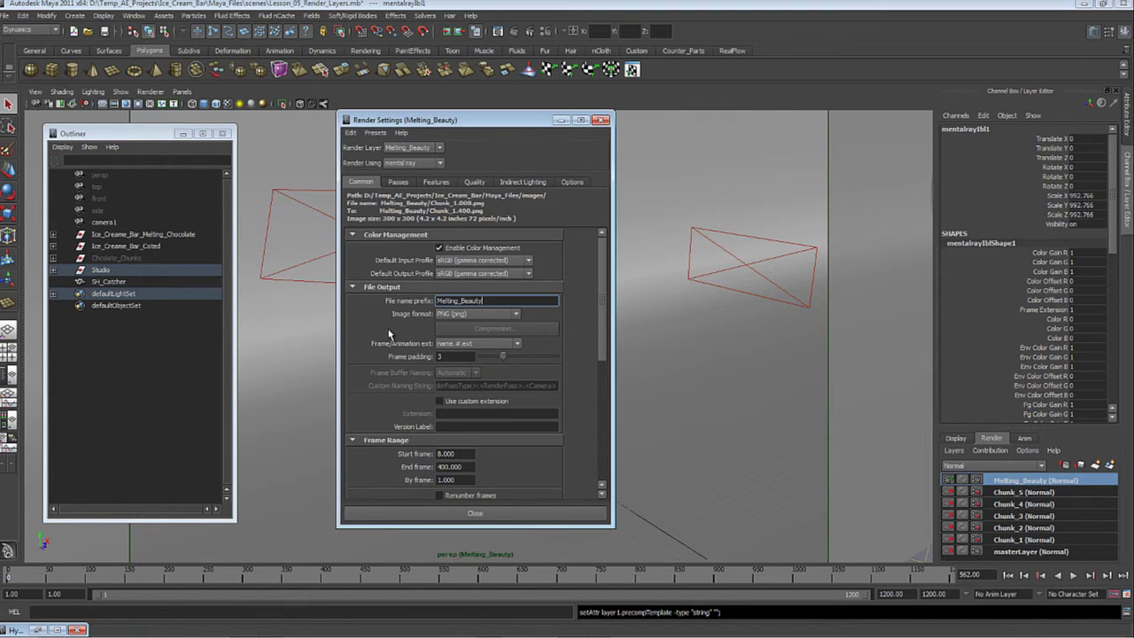
{"action": "key", "text": "Return"}
Set the render frame range to start at frame 1 and end at frame 1200.
{"action": "scroll", "coordinate": [461, 363], "scroll_direction": "down", "scroll_amount": 3}
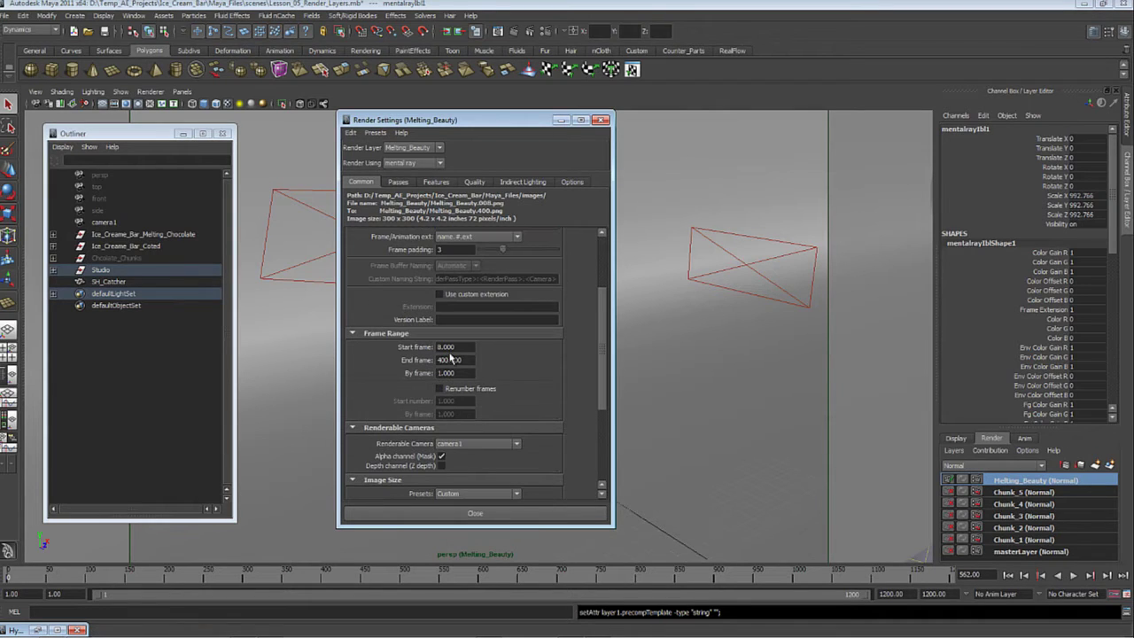
{"action": "double_click", "coordinate": [446, 347]}
{"action": "type", "text": "01"}
{"action": "key", "text": "Tab"}
{"action": "type", "text": "1200"}
{"action": "key", "text": "Return"}
Set the render image size to the HD 720 preset and close the render settings.
{"action": "scroll", "coordinate": [370, 372], "scroll_direction": "up", "scroll_amount": 3}
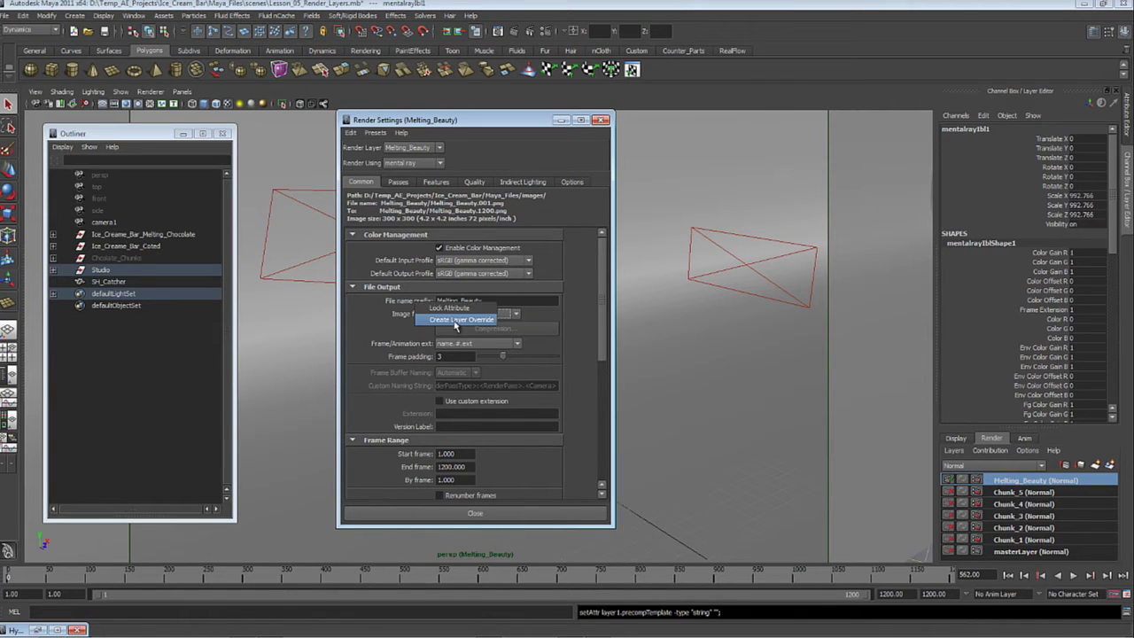
{"action": "scroll", "coordinate": [450, 326], "scroll_direction": "down", "scroll_amount": 3}
{"action": "scroll", "coordinate": [484, 332], "scroll_direction": "down", "scroll_amount": 1}
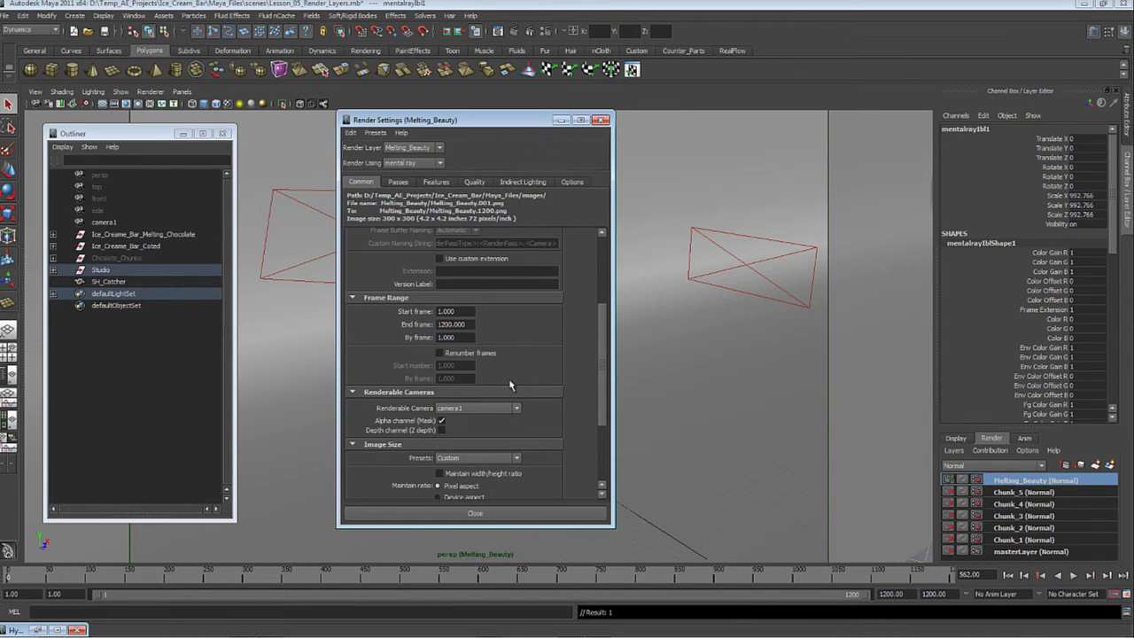
{"action": "scroll", "coordinate": [498, 377], "scroll_direction": "down", "scroll_amount": 2}
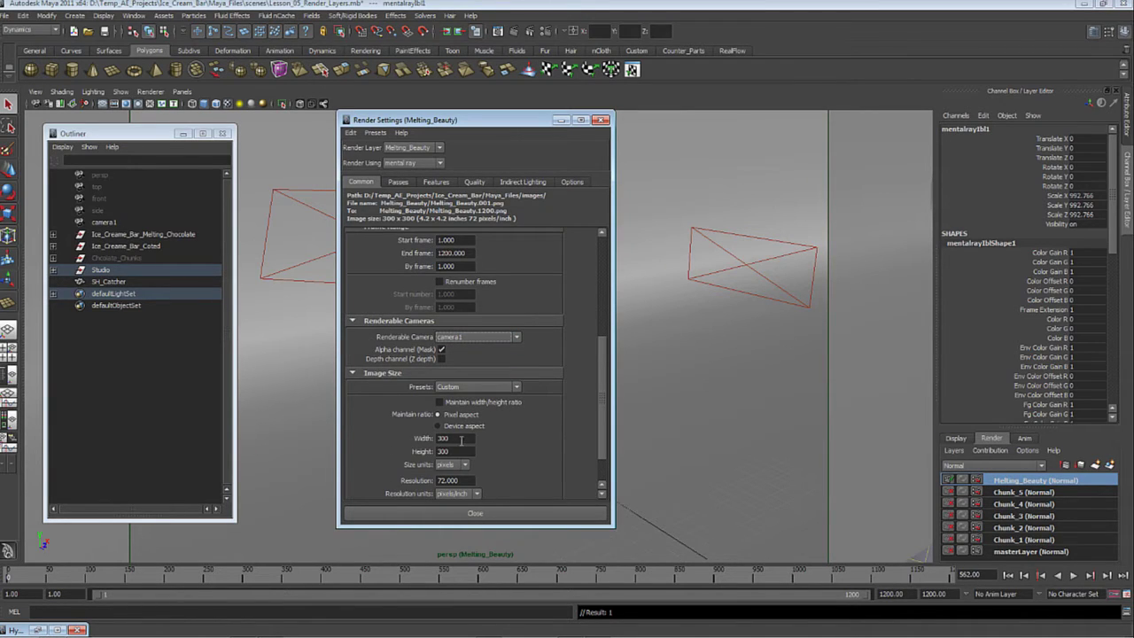
{"action": "left_click", "coordinate": [470, 387]}
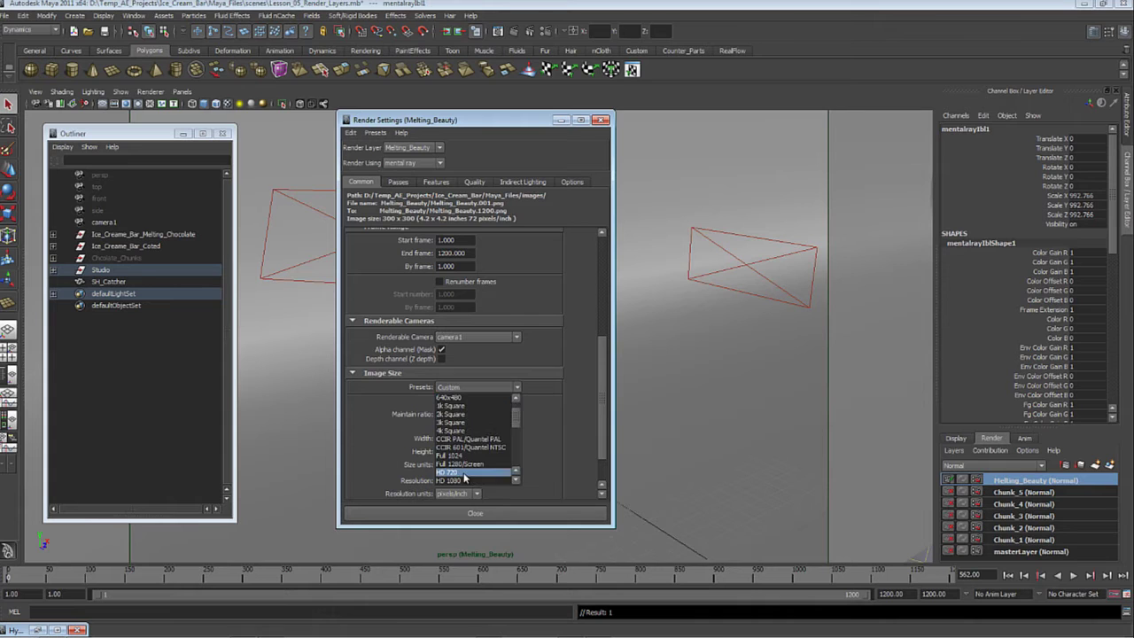
{"action": "left_click", "coordinate": [463, 474]}
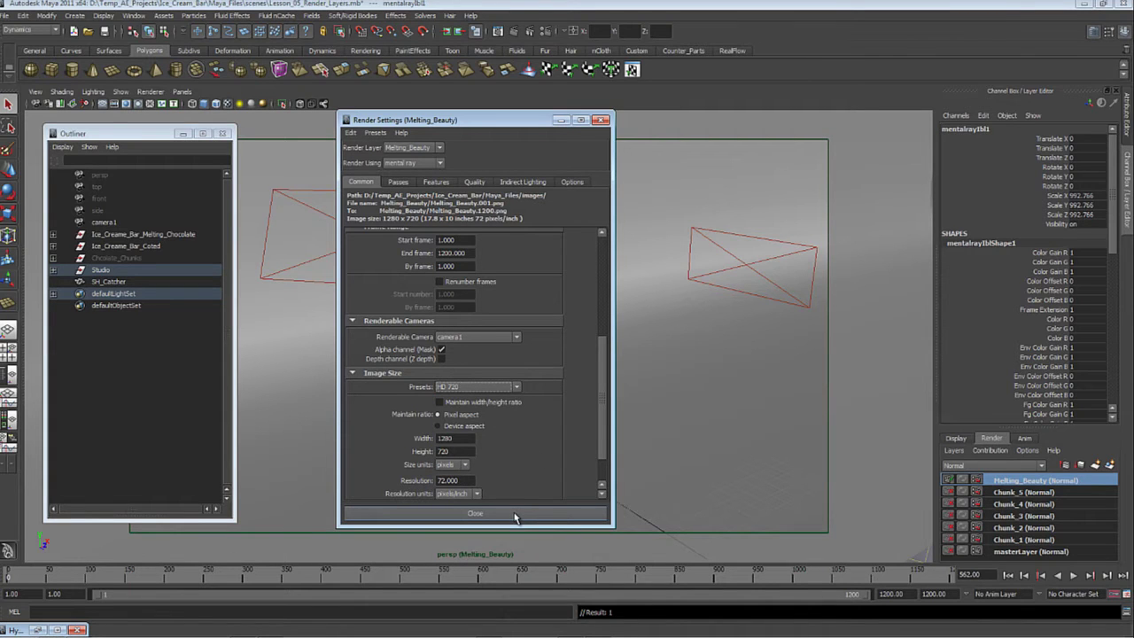
{"action": "left_click", "coordinate": [512, 515]}
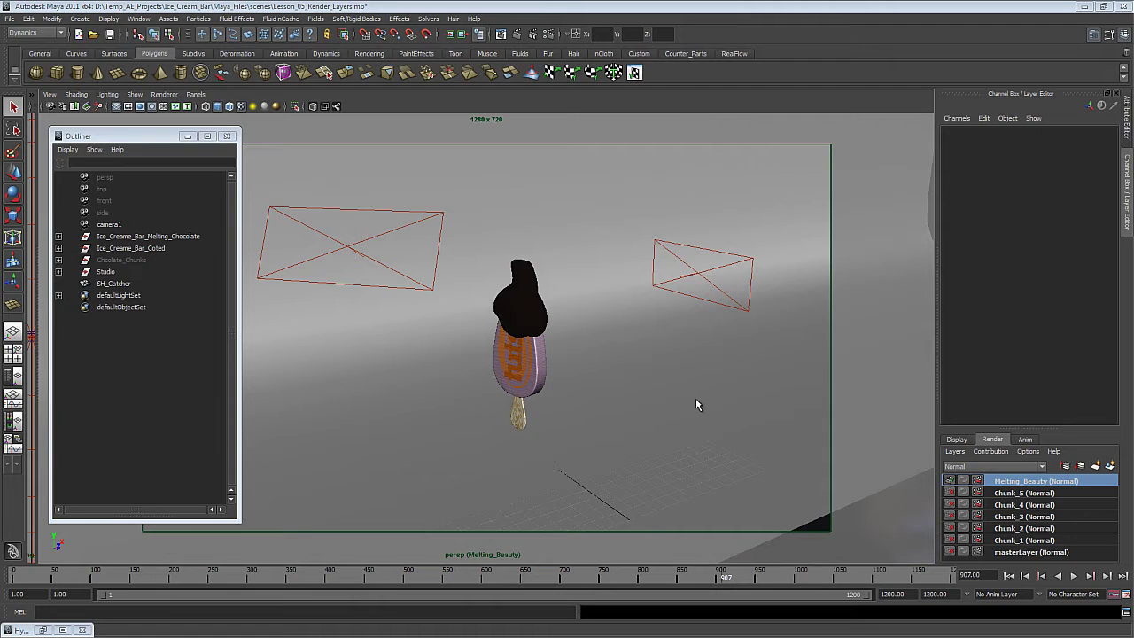
Create a render layer from Ice_Creame_Bar_Melting_Chocolate, areaLight1, areaLight2 and mentalrayIbl1, and name it Melting_AO.
{"action": "left_click", "coordinate": [133, 237]}
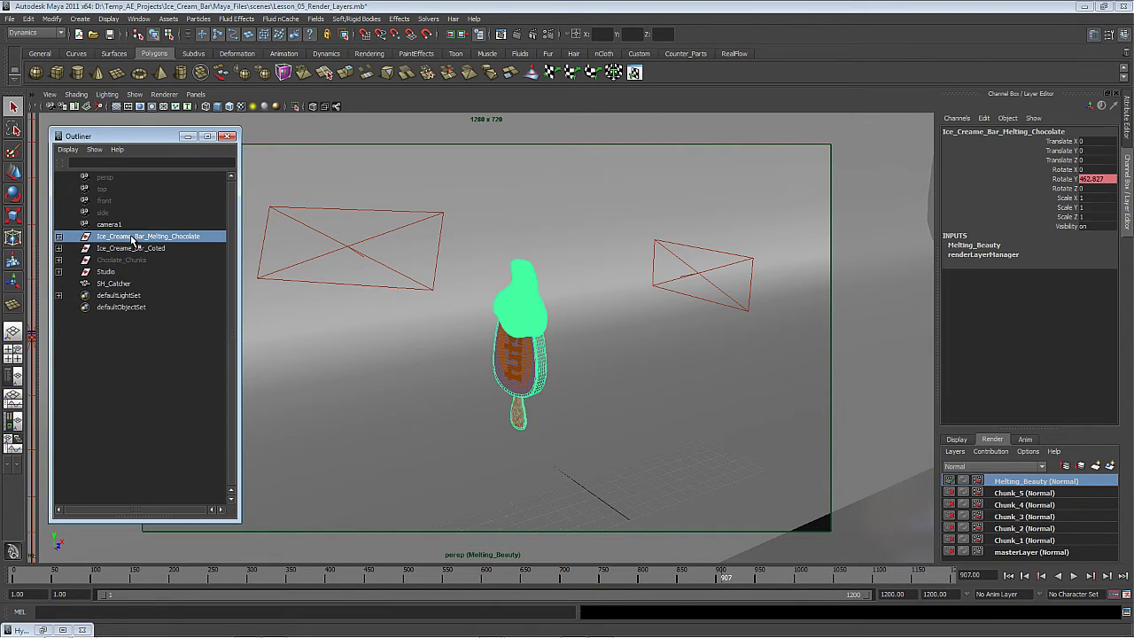
{"action": "left_click", "coordinate": [58, 272]}
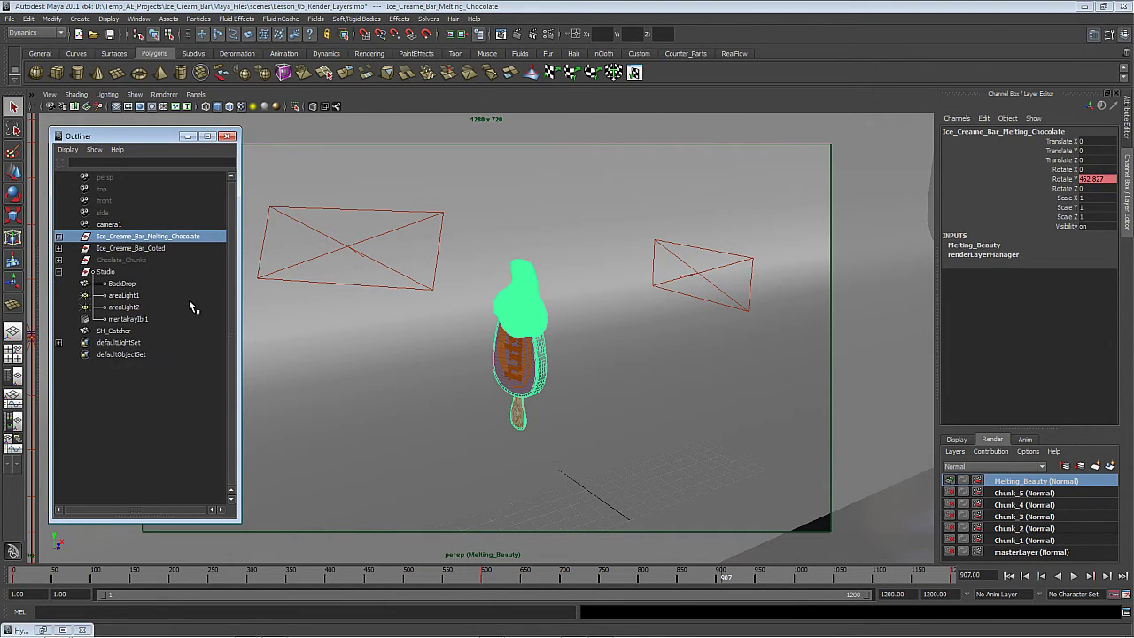
{"action": "left_click", "coordinate": [141, 297], "text": "ctrl"}
{"action": "left_click", "coordinate": [140, 308], "text": "ctrl"}
{"action": "left_click", "coordinate": [141, 319], "text": "ctrl"}
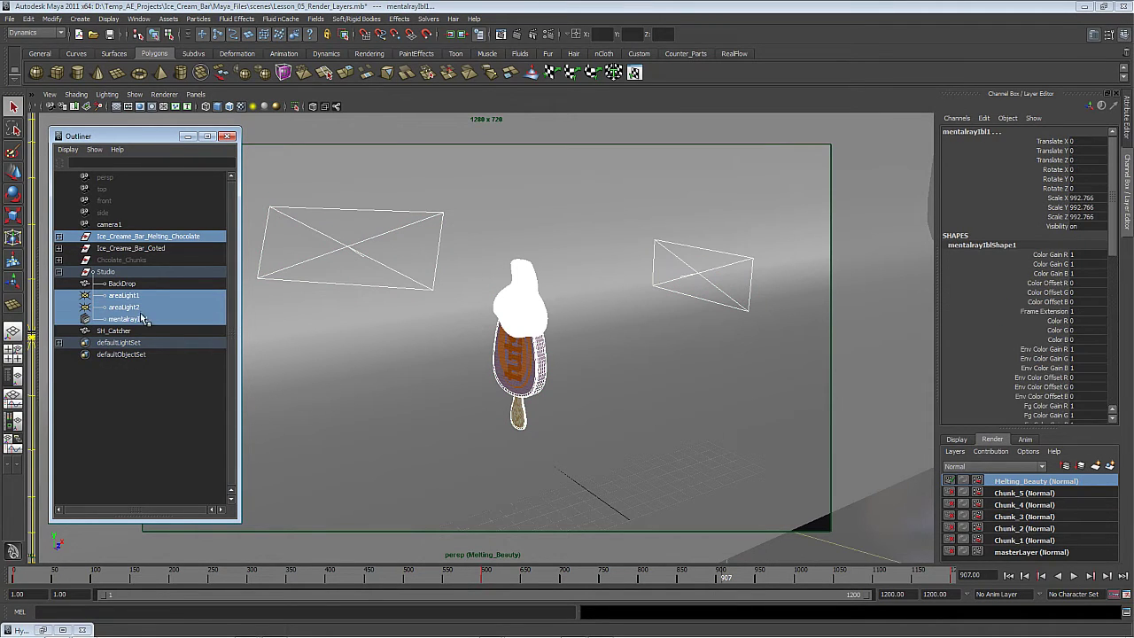
{"action": "left_click", "coordinate": [1113, 470]}
{"action": "double_click", "coordinate": [1028, 480]}
{"action": "type", "text": "Melting_Beauty"}
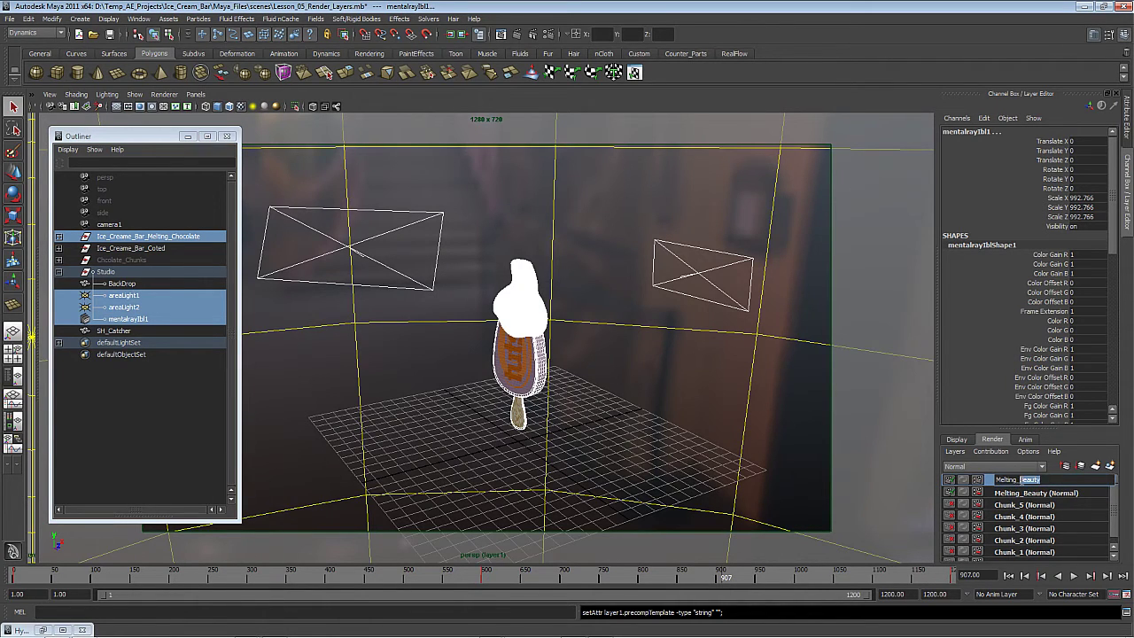
{"action": "key", "text": "BackSpace"}
{"action": "key", "text": "Return"}
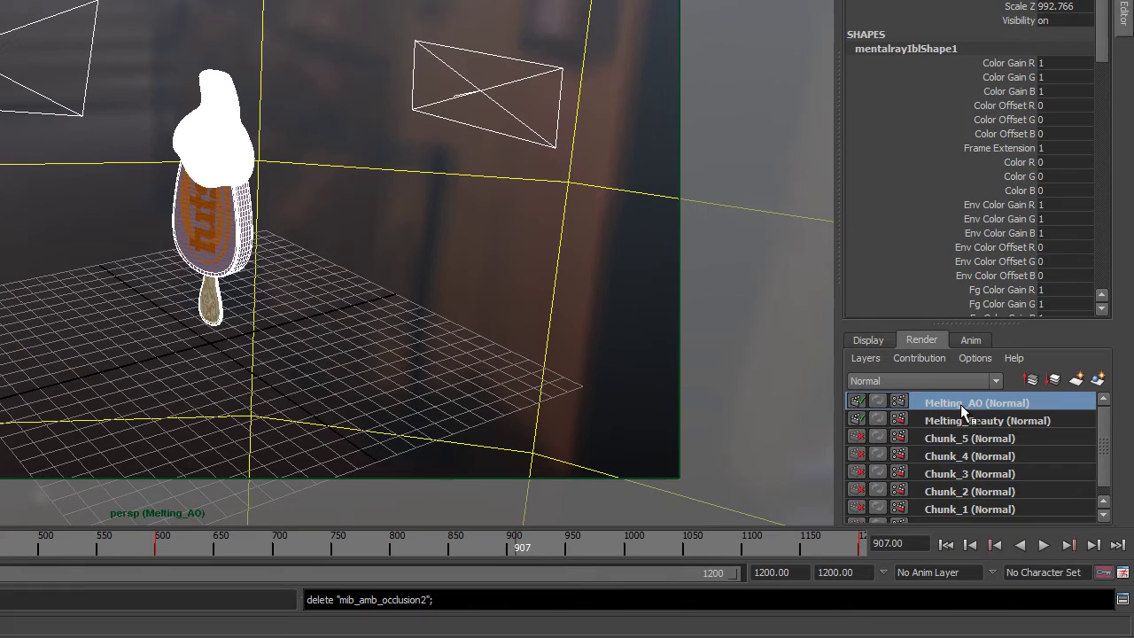
Open the attributes of the Melting_AO render layer and apply the Occlusion preset to it.
{"action": "right_click", "coordinate": [960, 405]}
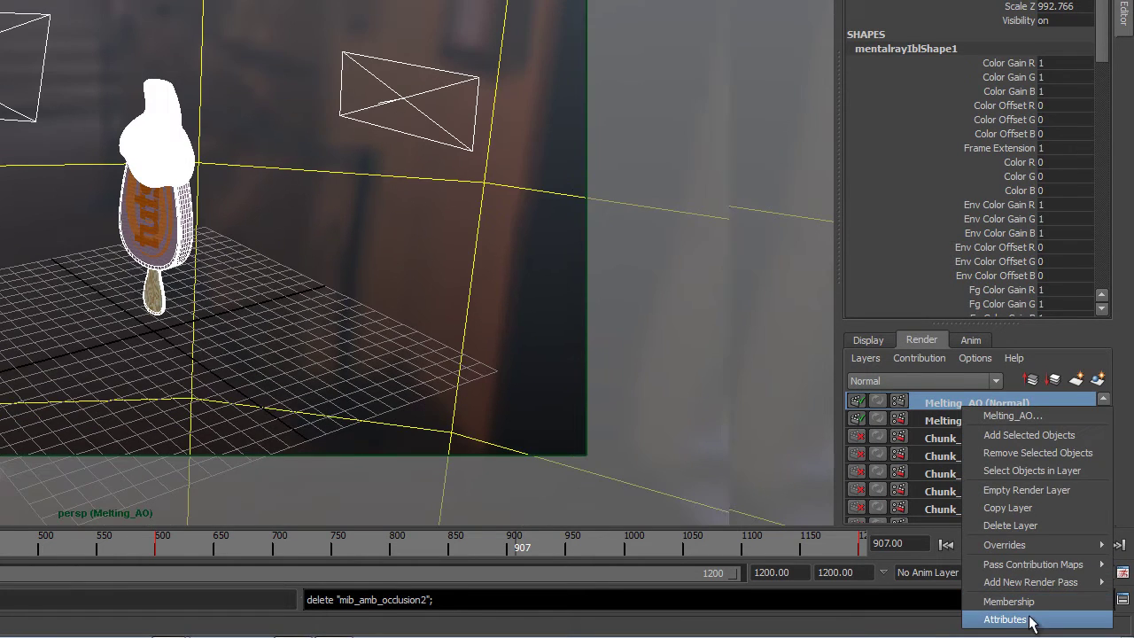
{"action": "left_click", "coordinate": [1005, 620]}
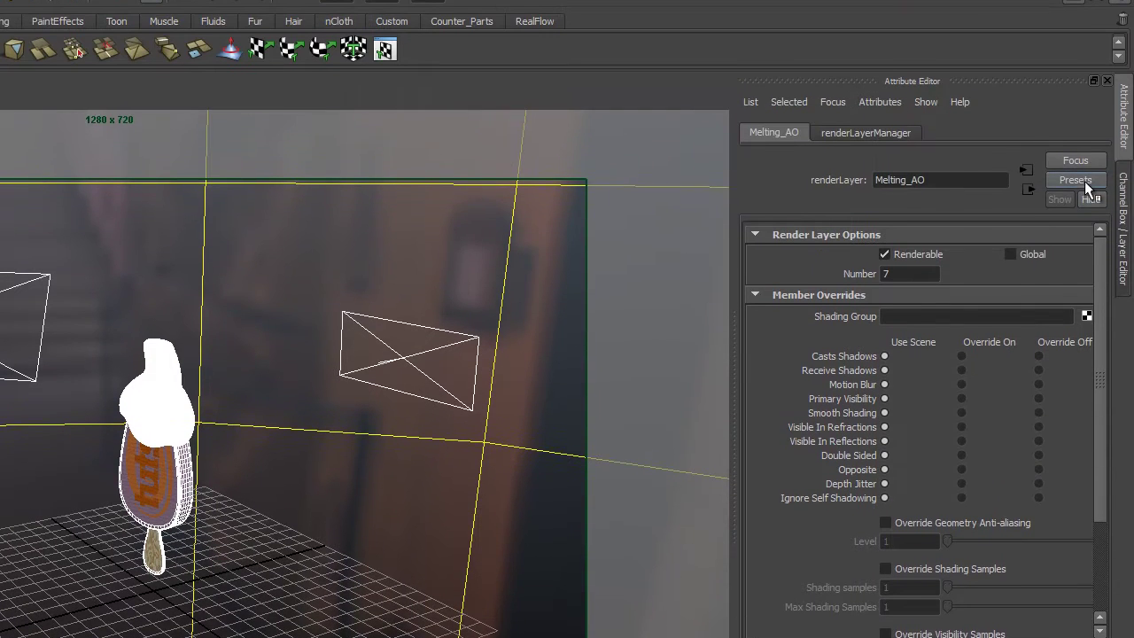
{"action": "left_click", "coordinate": [1085, 221]}
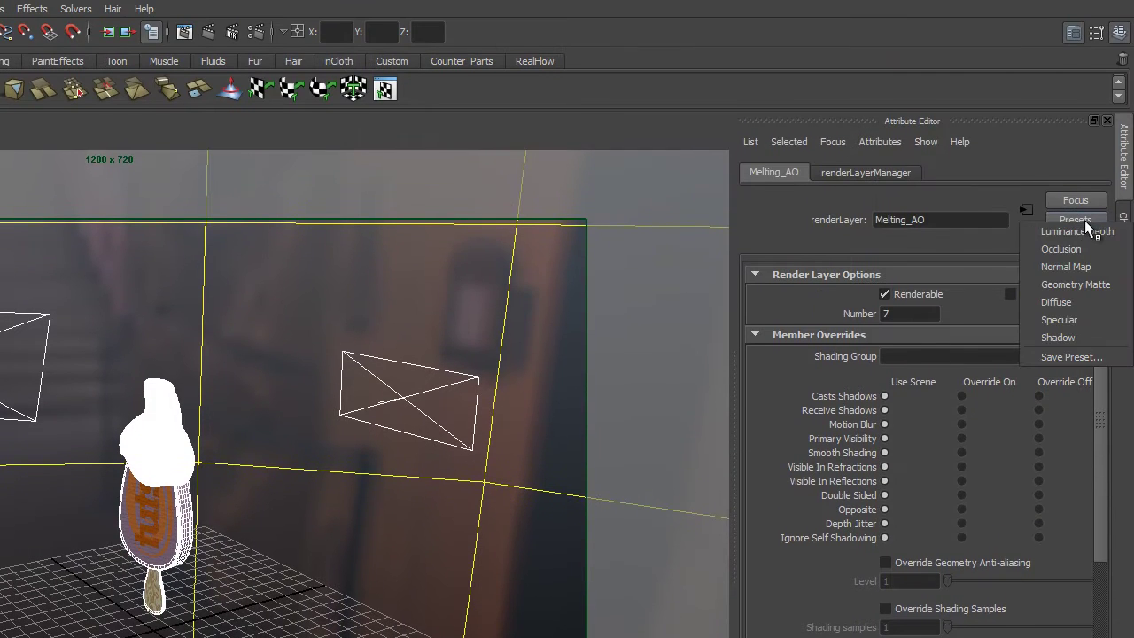
{"action": "left_click", "coordinate": [1068, 248]}
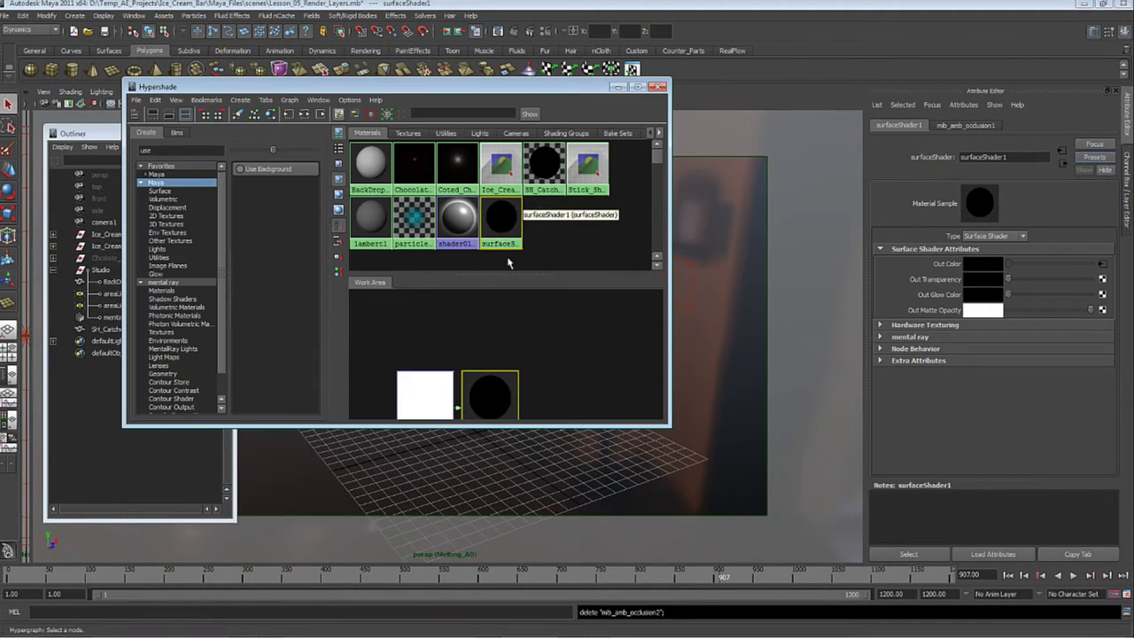
Move the Hypershade window away from the ice cream bar in the viewport and minimize it.
{"action": "left_click_drag", "start_coordinate": [566, 92], "coordinate": [410, 103]}
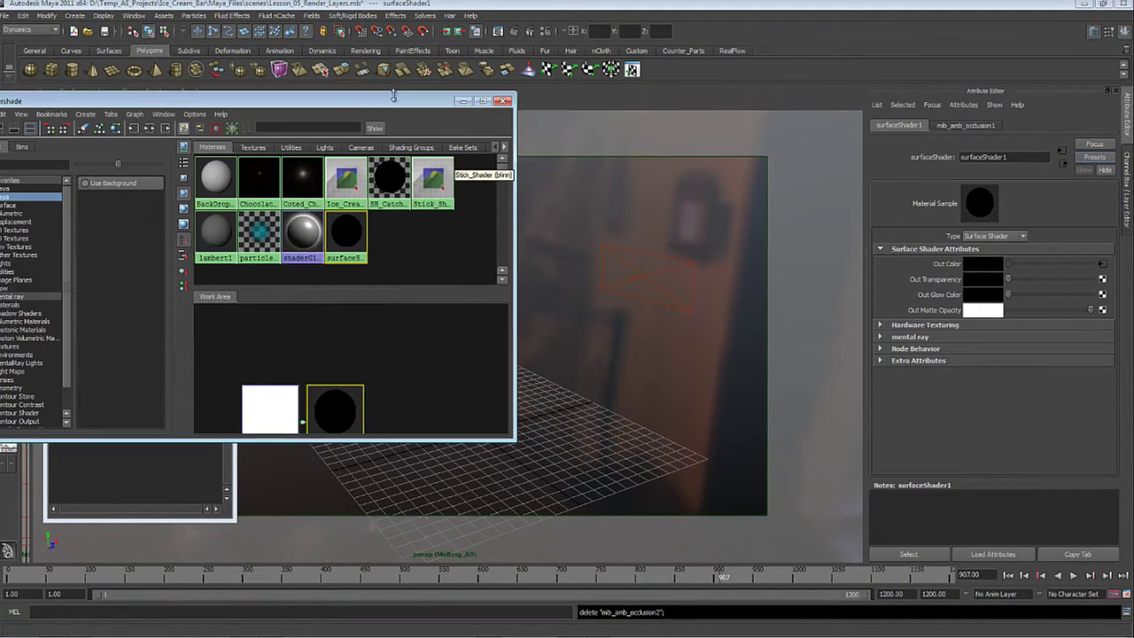
{"action": "left_click_drag", "start_coordinate": [73, 98], "coordinate": [464, 212]}
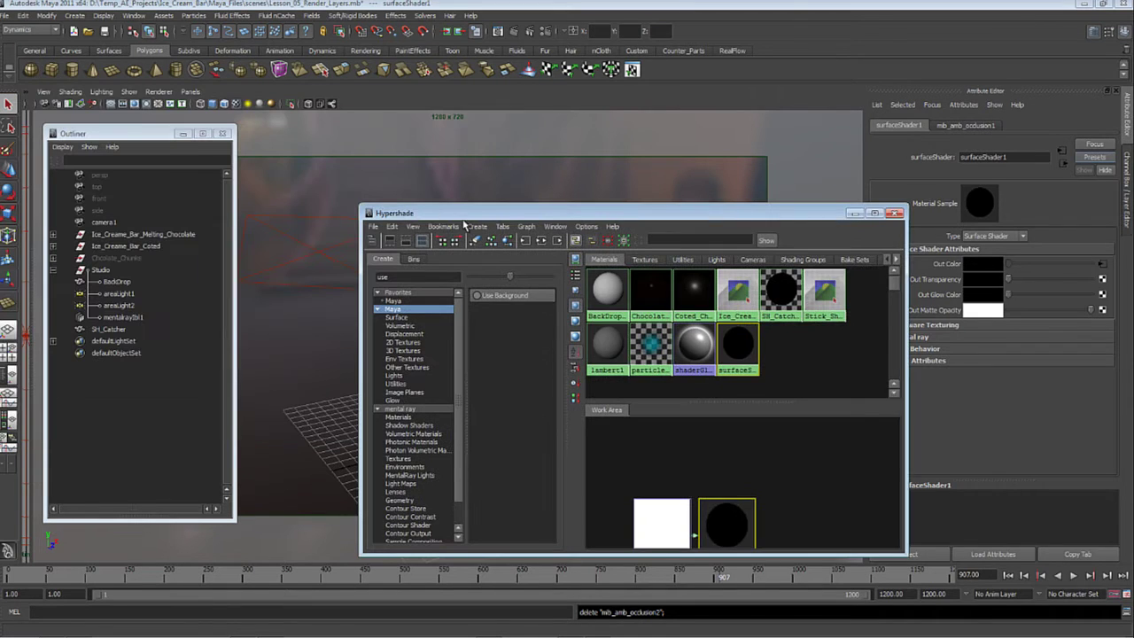
{"action": "left_click_drag", "start_coordinate": [815, 220], "coordinate": [880, 231]}
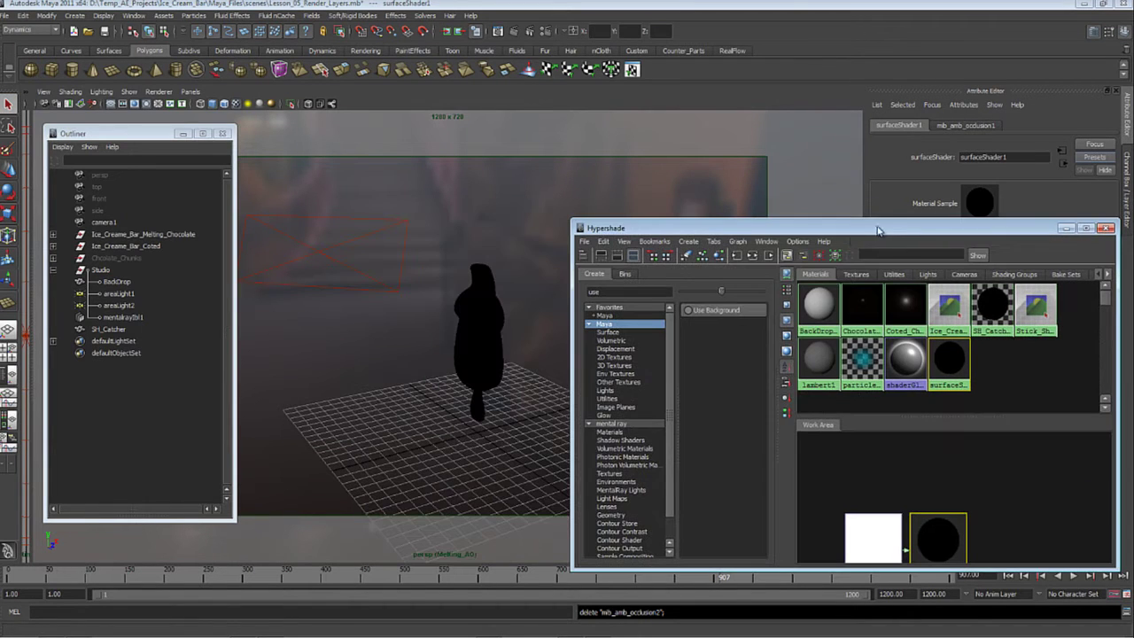
{"action": "left_click", "coordinate": [1066, 227]}
Test-render the Melting_AO layer with a closer view of the ice cream bar, inspect its alpha channel, and close the render.
{"action": "right_click_drag", "start_coordinate": [615, 429], "coordinate": [665, 462], "text": "alt"}
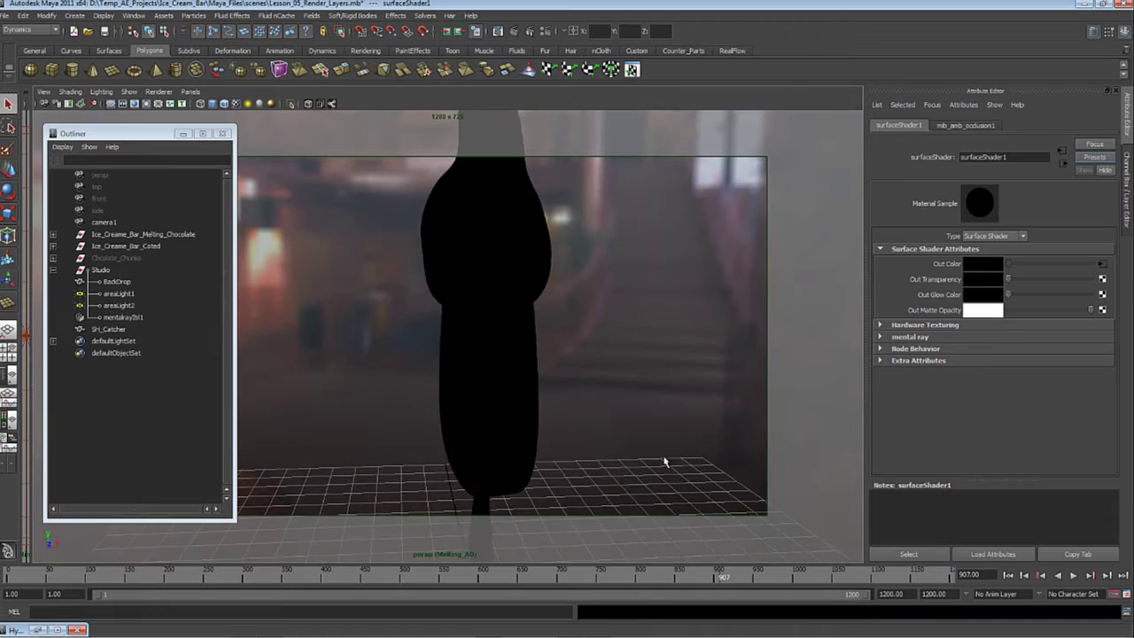
{"action": "left_click", "coordinate": [515, 31]}
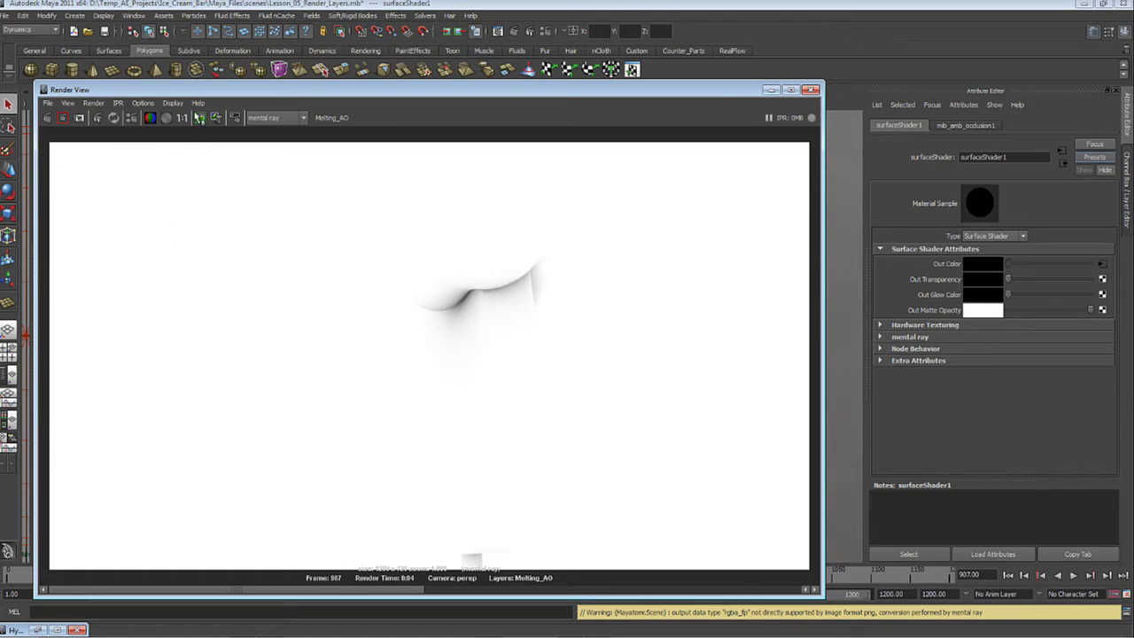
{"action": "left_click", "coordinate": [167, 118]}
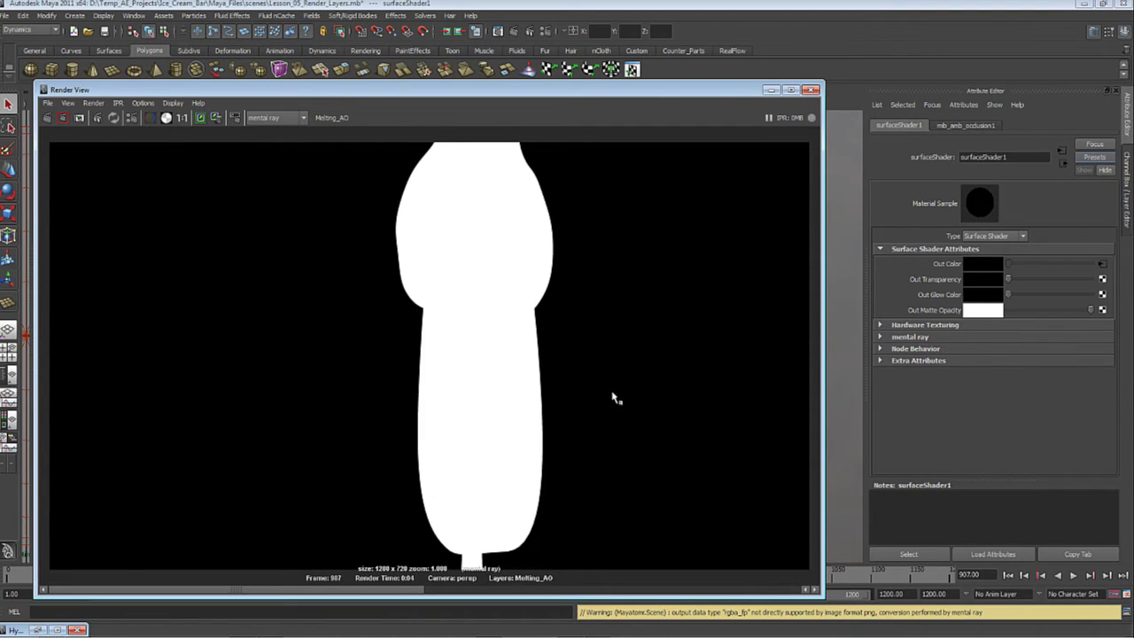
{"action": "left_click", "coordinate": [151, 118]}
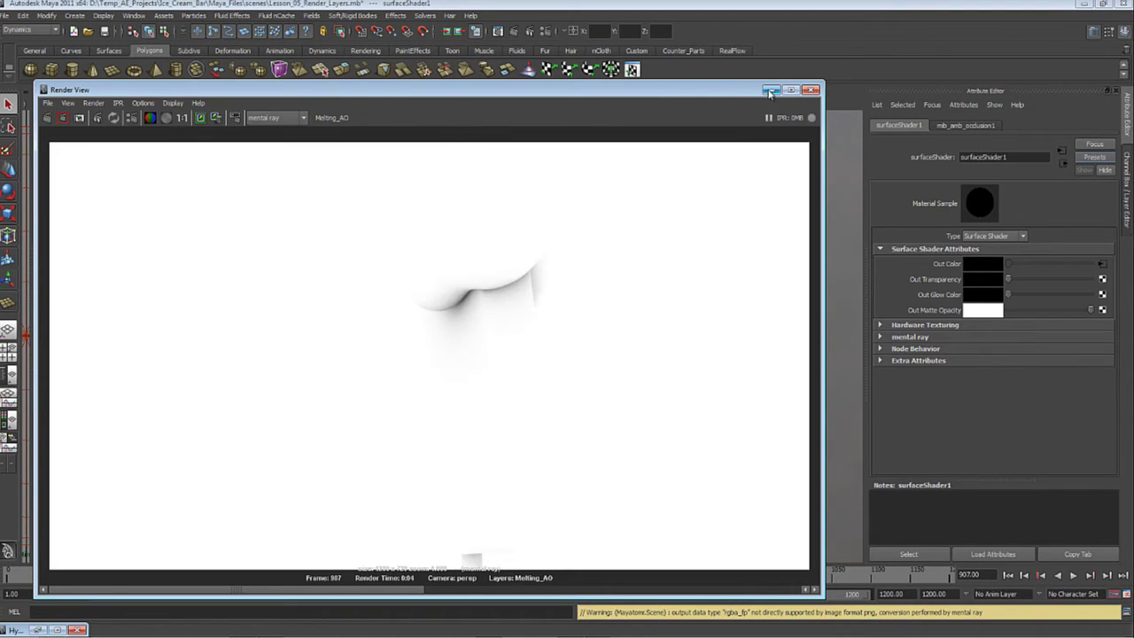
{"action": "left_click", "coordinate": [810, 90]}
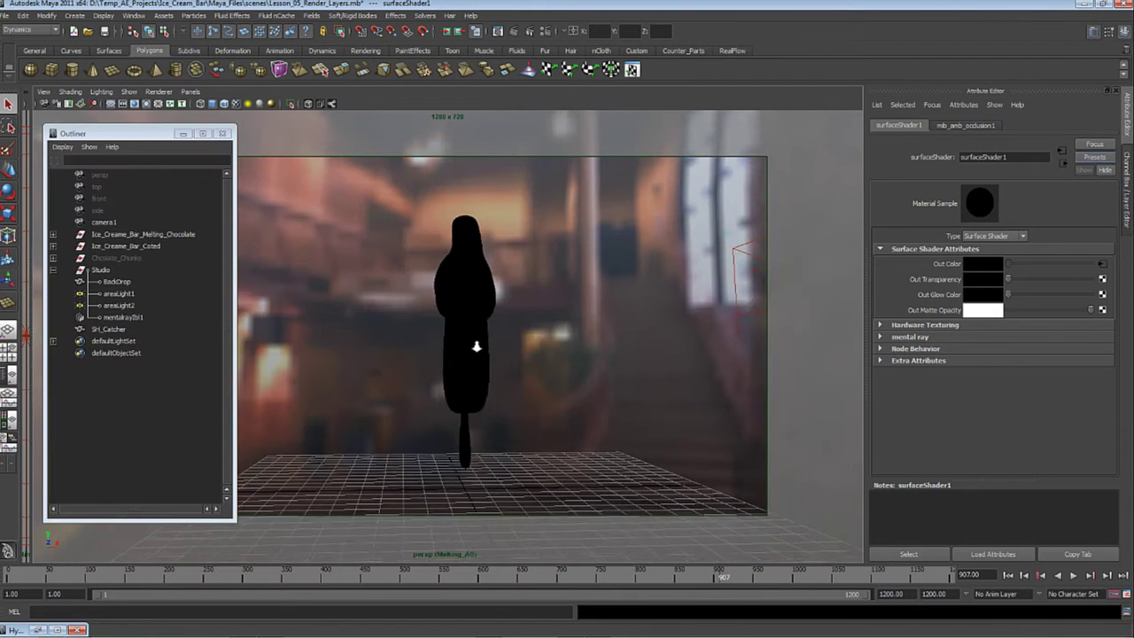
Create a render layer from Ice_Creame_Bar_Melting_Chocolate, areaLight1, areaLight2 and mentalrayIbl1, and name it Melting_RGB.
{"action": "key", "text": "ctrl+a"}
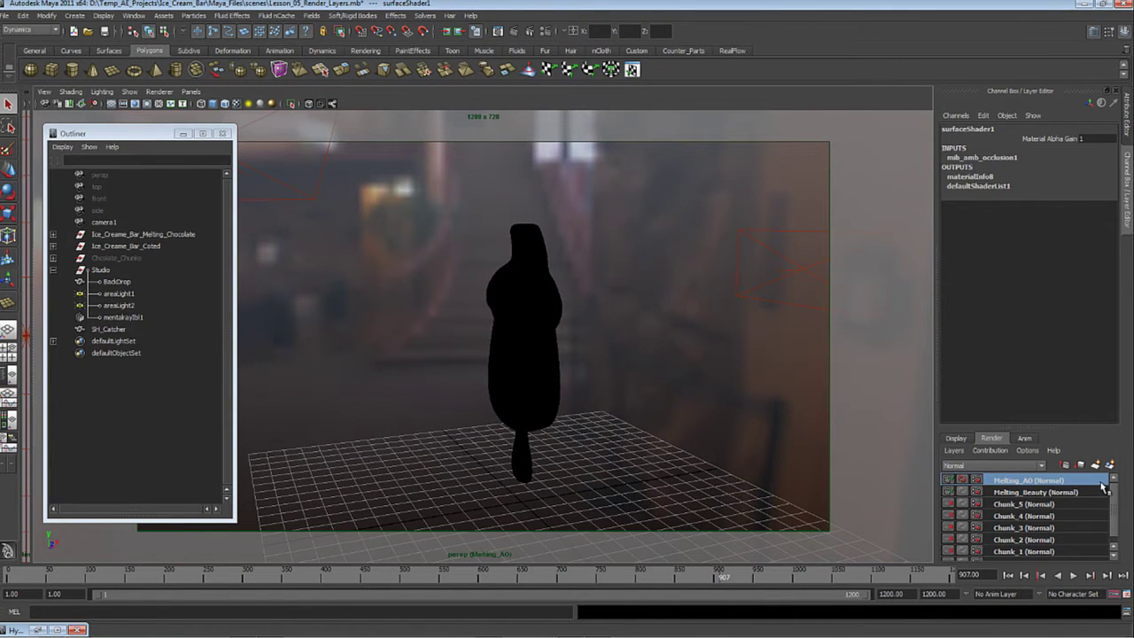
{"action": "left_click", "coordinate": [160, 236]}
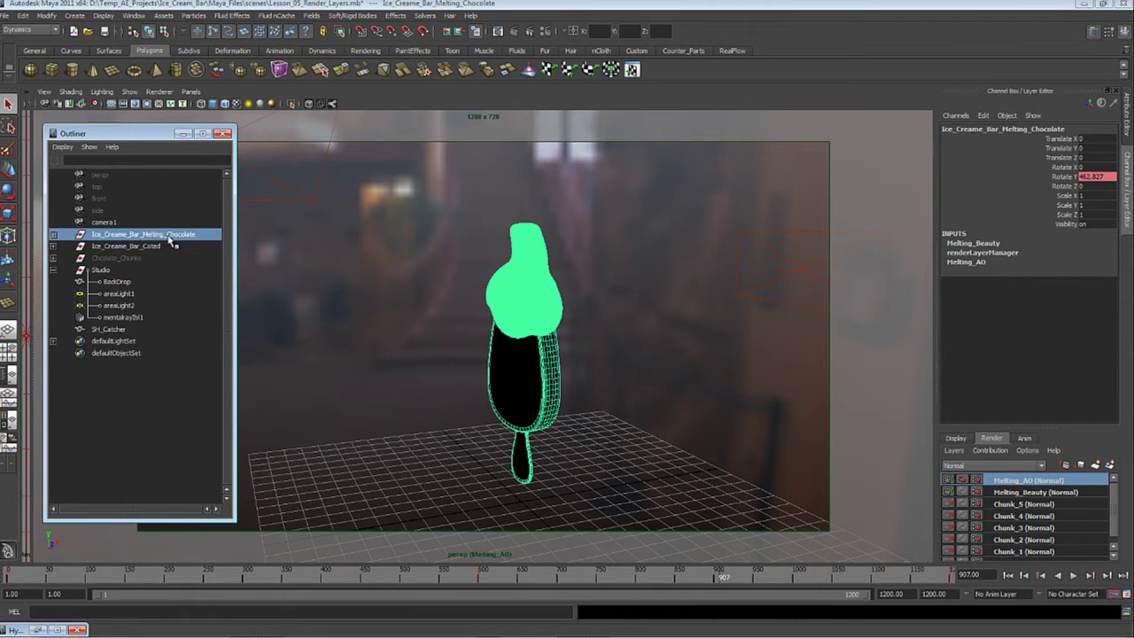
{"action": "left_click", "coordinate": [124, 293]}
{"action": "left_click", "coordinate": [124, 305], "text": "shift"}
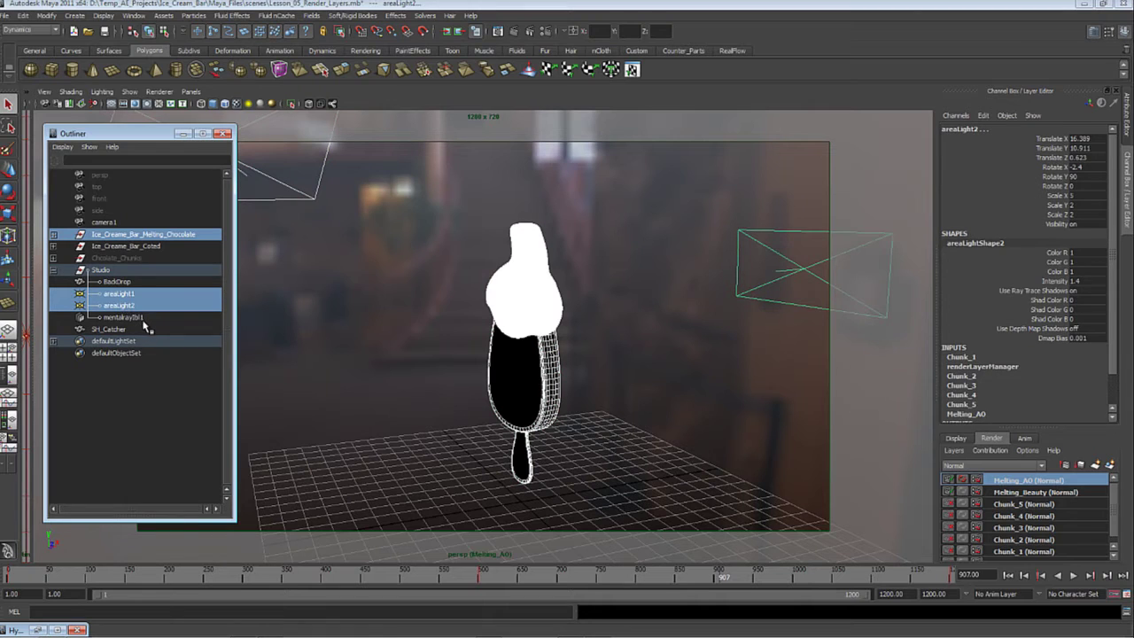
{"action": "left_click", "coordinate": [133, 317], "text": "shift"}
{"action": "left_click", "coordinate": [1109, 464]}
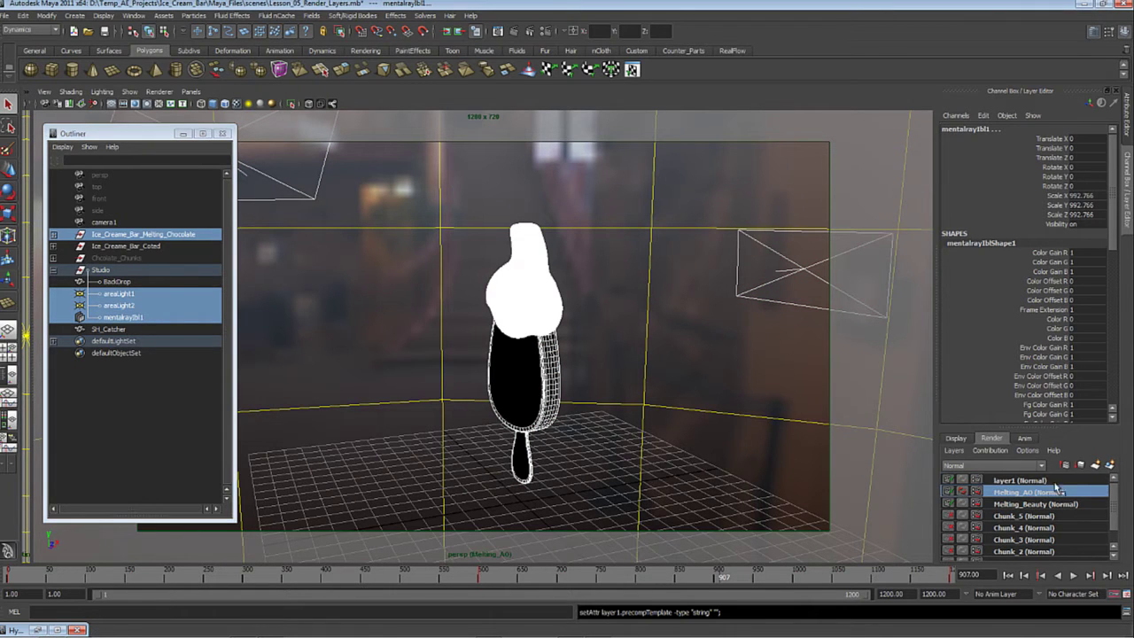
{"action": "left_click", "coordinate": [1019, 480]}
{"action": "double_click", "coordinate": [1008, 480]}
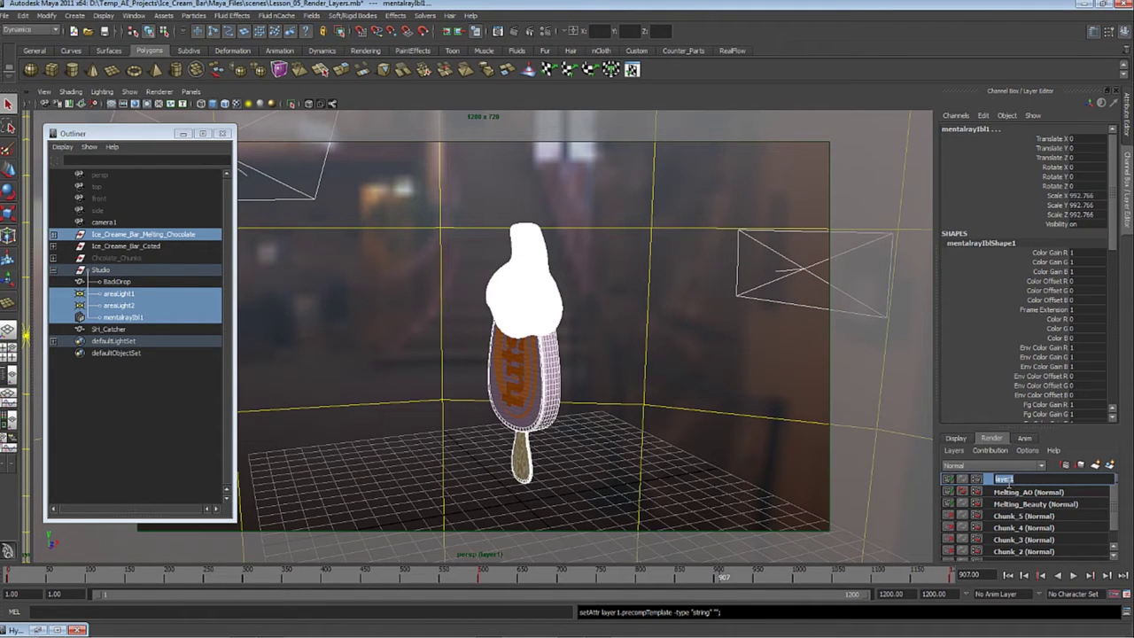
{"action": "type", "text": "Melting_Beauty"}
{"action": "key", "text": "Return"}
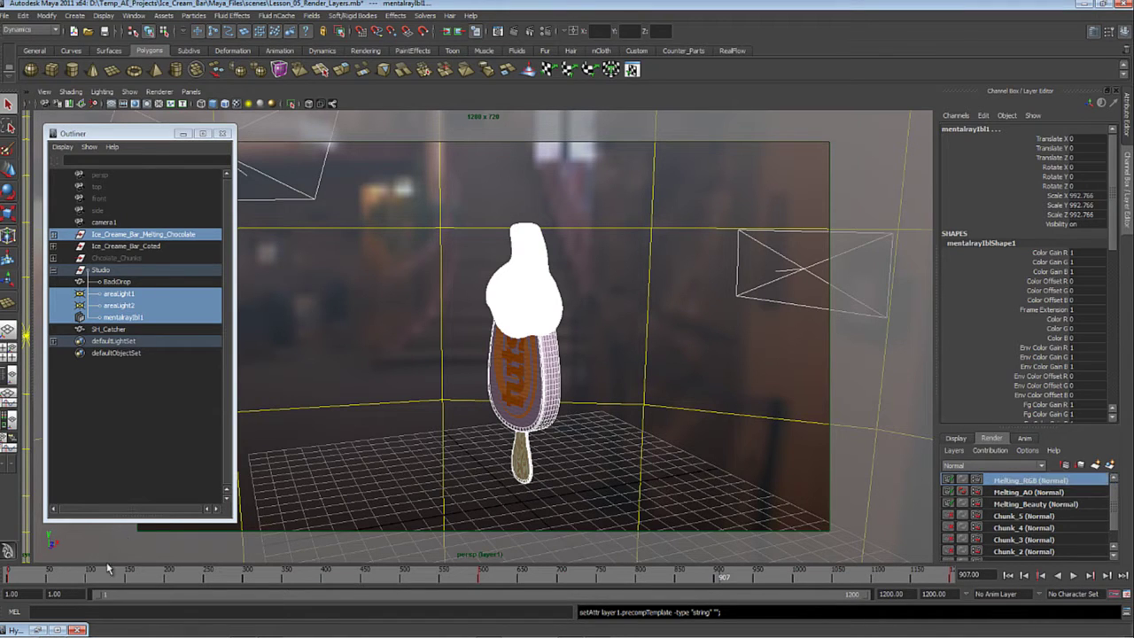
Restore the Hypershade window and duplicate surfaceShader1 three times.
{"action": "left_click", "coordinate": [40, 630]}
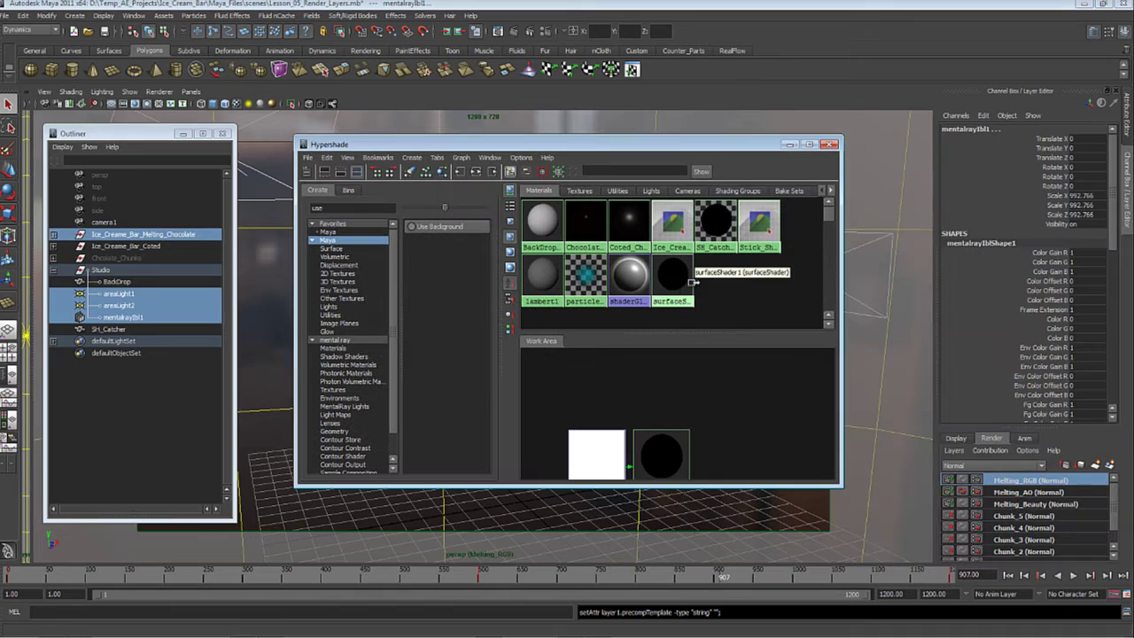
{"action": "left_click", "coordinate": [696, 285]}
{"action": "left_click", "coordinate": [690, 282]}
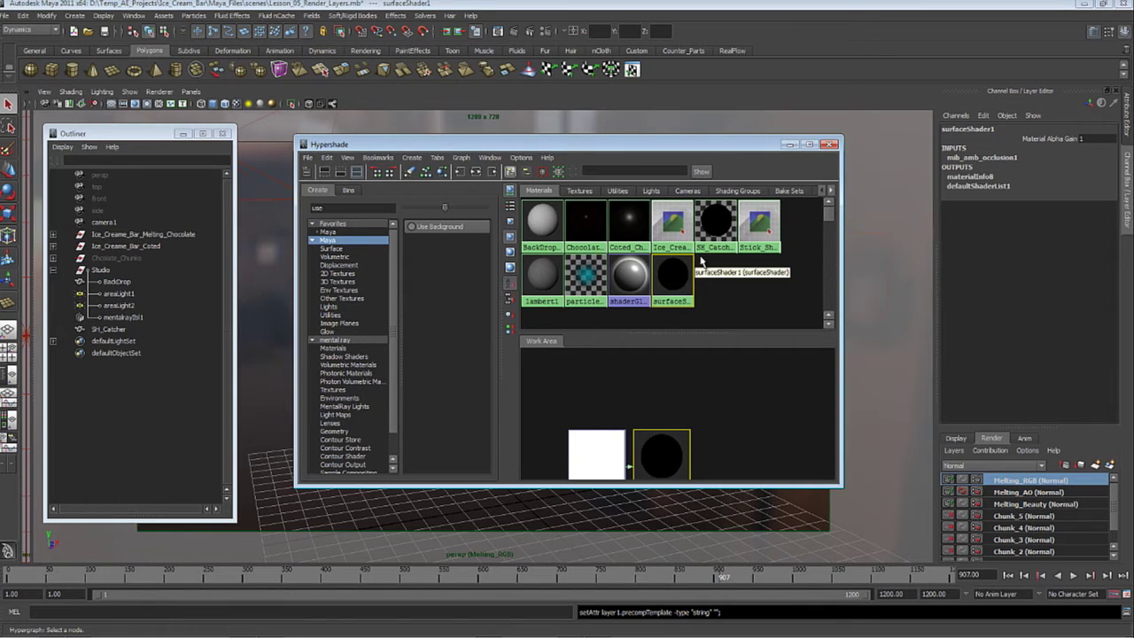
{"action": "key", "text": "ctrl+d"}
{"action": "key", "text": "ctrl+d"}
{"action": "key", "text": "ctrl+d"}
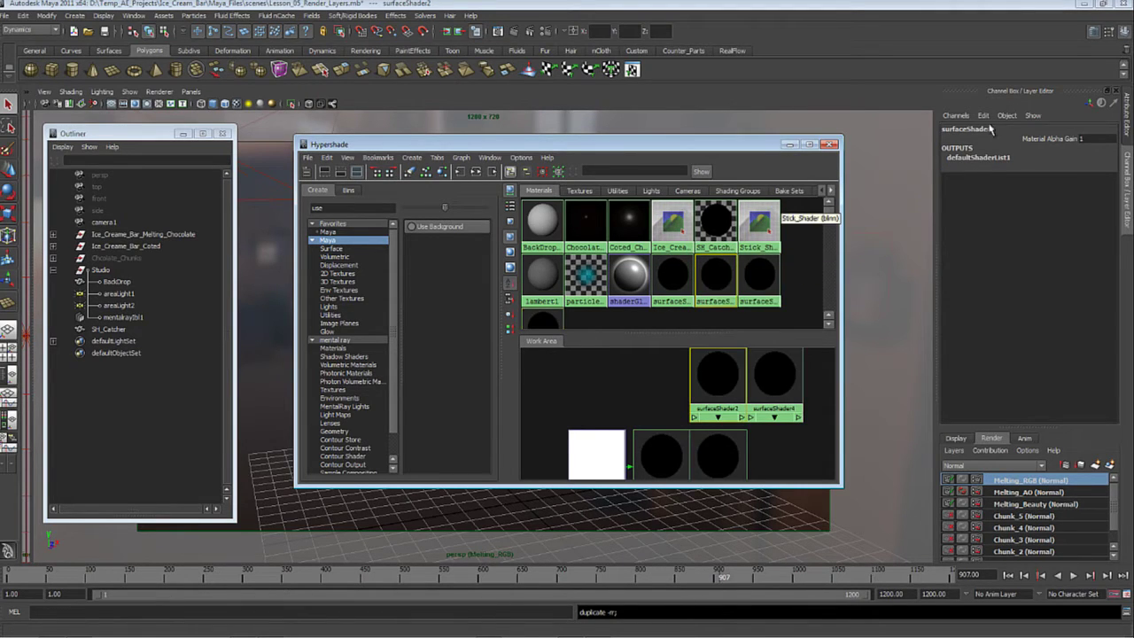
Rename the first duplicated surface shader Red and set its Out Color to red.
{"action": "double_click", "coordinate": [725, 286]}
{"action": "double_click", "coordinate": [1014, 156]}
{"action": "type", "text": "Red"}
{"action": "key", "text": "Return"}
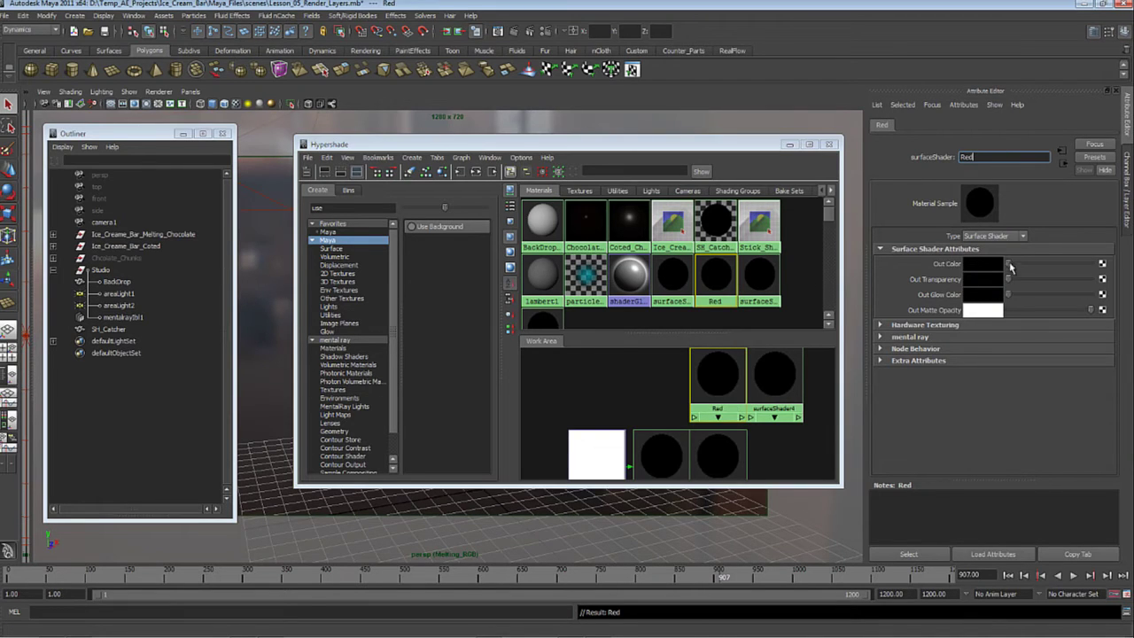
{"action": "left_click", "coordinate": [979, 264]}
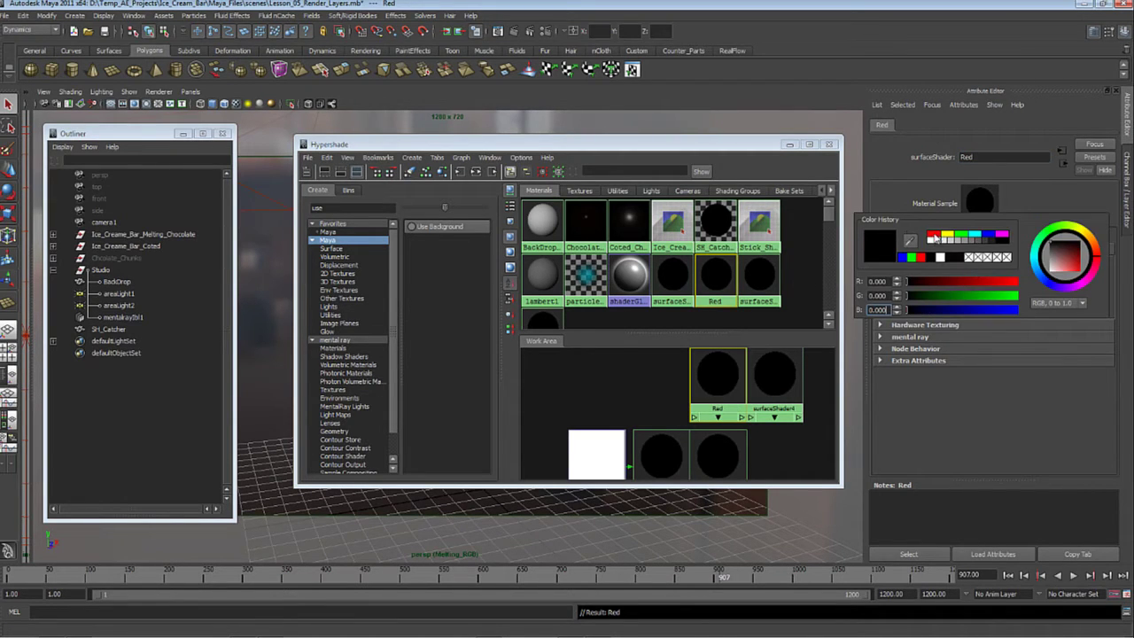
{"action": "left_click", "coordinate": [935, 238]}
Rename the second duplicated surface shader Green and set its Out Color to green.
{"action": "left_click", "coordinate": [759, 275]}
{"action": "left_click_drag", "start_coordinate": [1015, 159], "coordinate": [908, 164]}
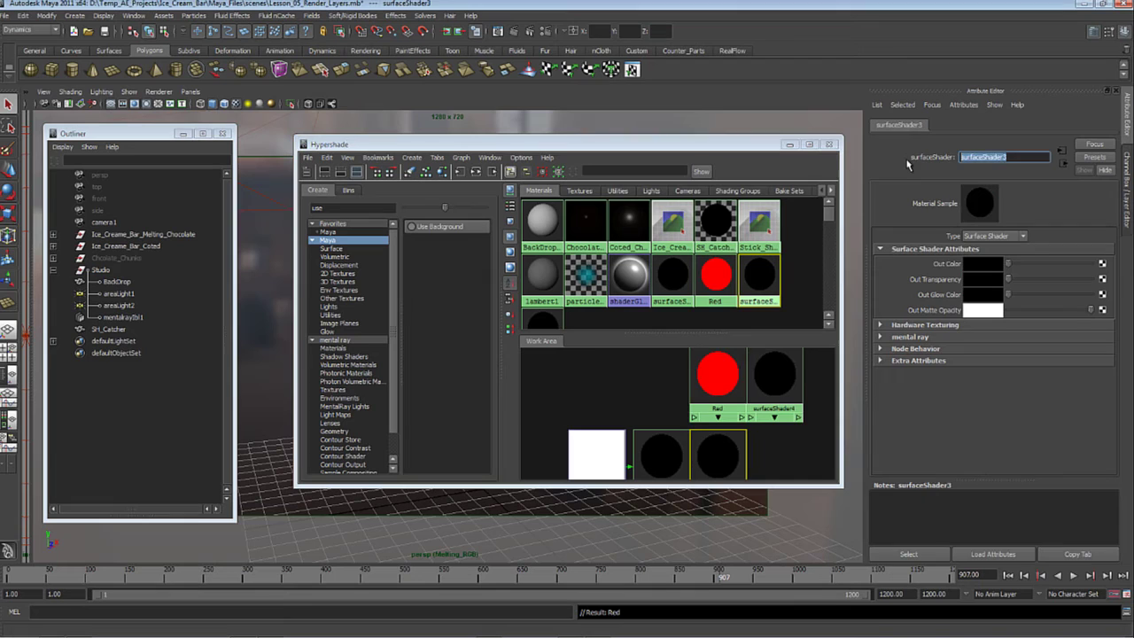
{"action": "type", "text": "Green"}
{"action": "key", "text": "Return"}
{"action": "left_click", "coordinate": [984, 264]}
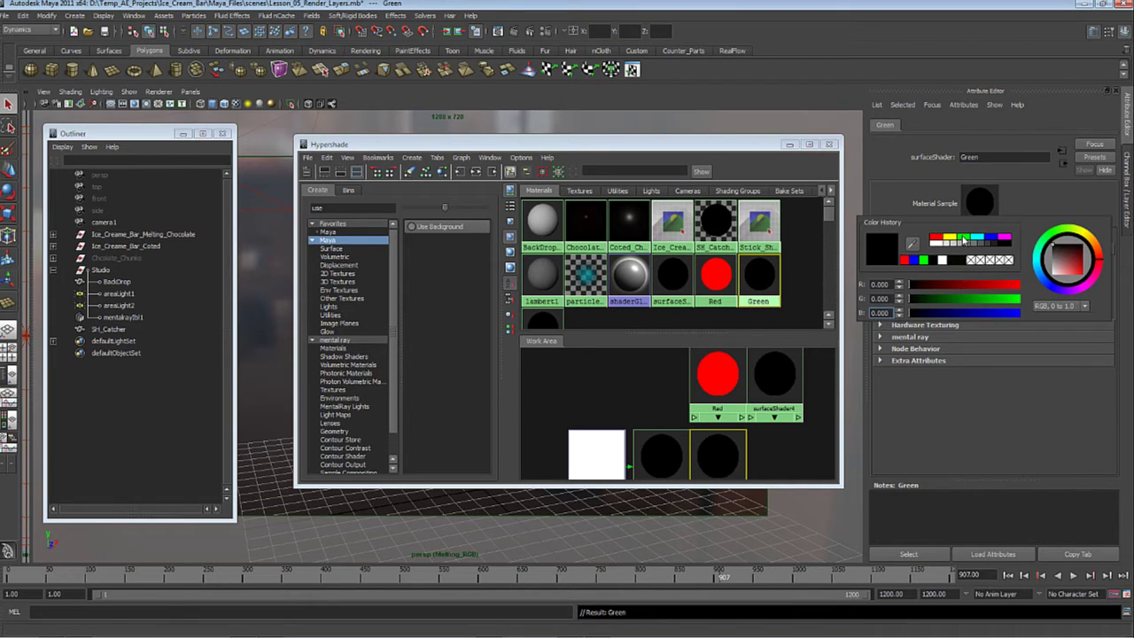
{"action": "left_click", "coordinate": [964, 238]}
Rename the third duplicated surface shader Blue and set its Out Color to blue.
{"action": "left_click", "coordinate": [548, 321]}
{"action": "left_click_drag", "start_coordinate": [1019, 157], "coordinate": [946, 166]}
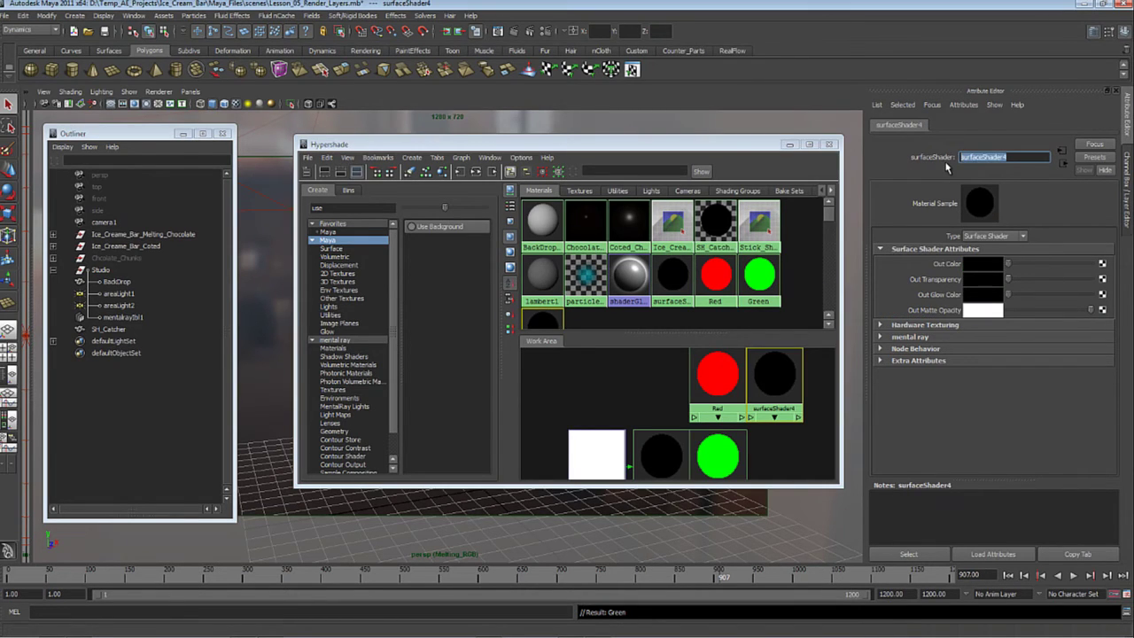
{"action": "type", "text": "Blue"}
{"action": "key", "text": "Return"}
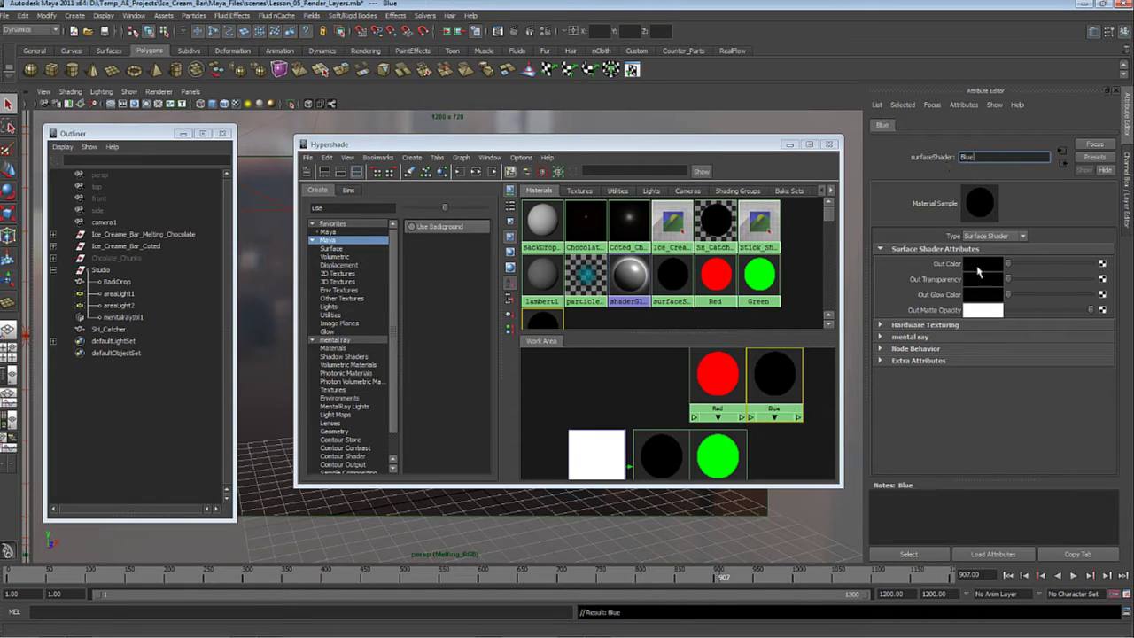
{"action": "left_click", "coordinate": [980, 264]}
{"action": "left_click", "coordinate": [983, 238]}
Assign the Red shader to the melting chocolate, Green to the ice cream body and Blue to the stick, with Hypershade moved clear of the model.
{"action": "left_click_drag", "start_coordinate": [709, 143], "coordinate": [316, 143]}
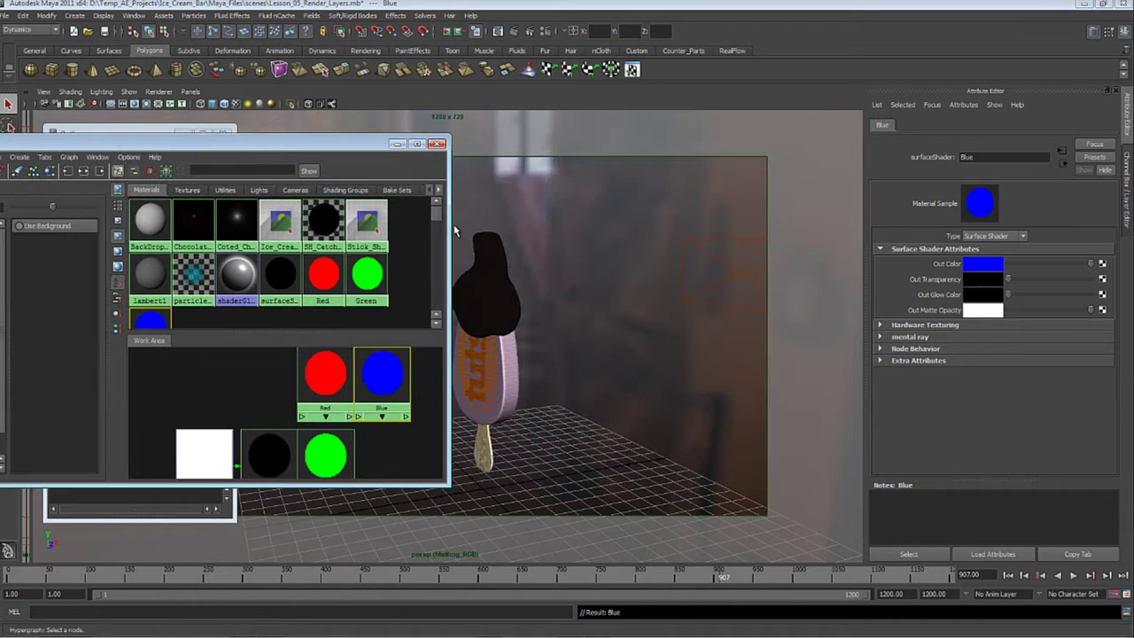
{"action": "left_click", "coordinate": [1124, 166]}
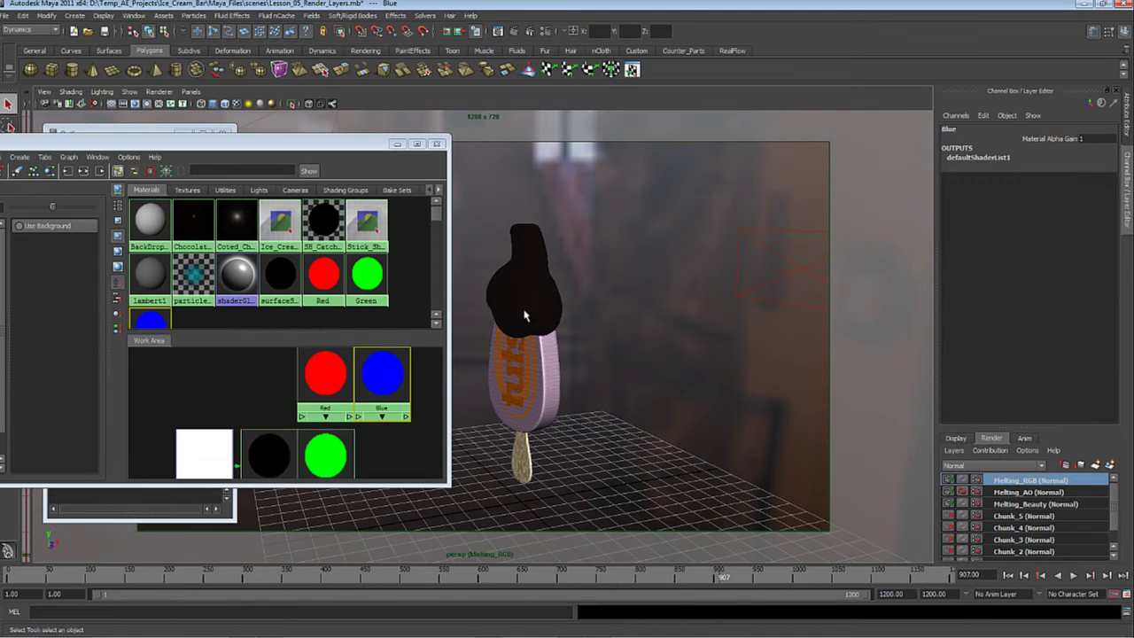
{"action": "left_click", "coordinate": [525, 306]}
{"action": "middle_click_drag", "start_coordinate": [319, 277], "coordinate": [525, 274]}
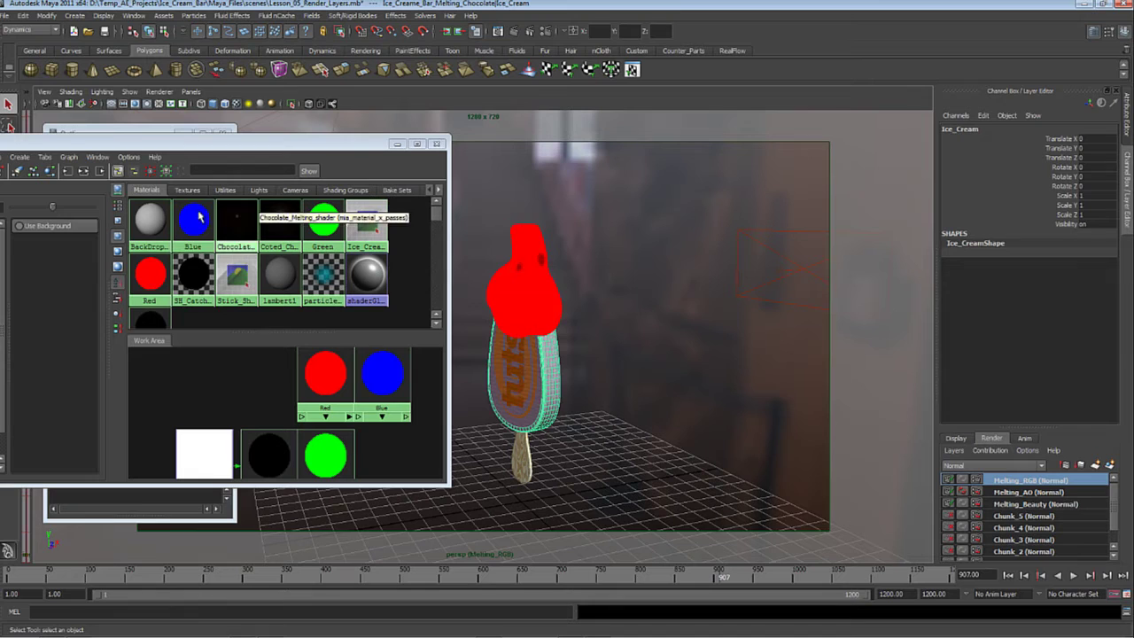
{"action": "middle_click_drag", "start_coordinate": [321, 220], "coordinate": [525, 390]}
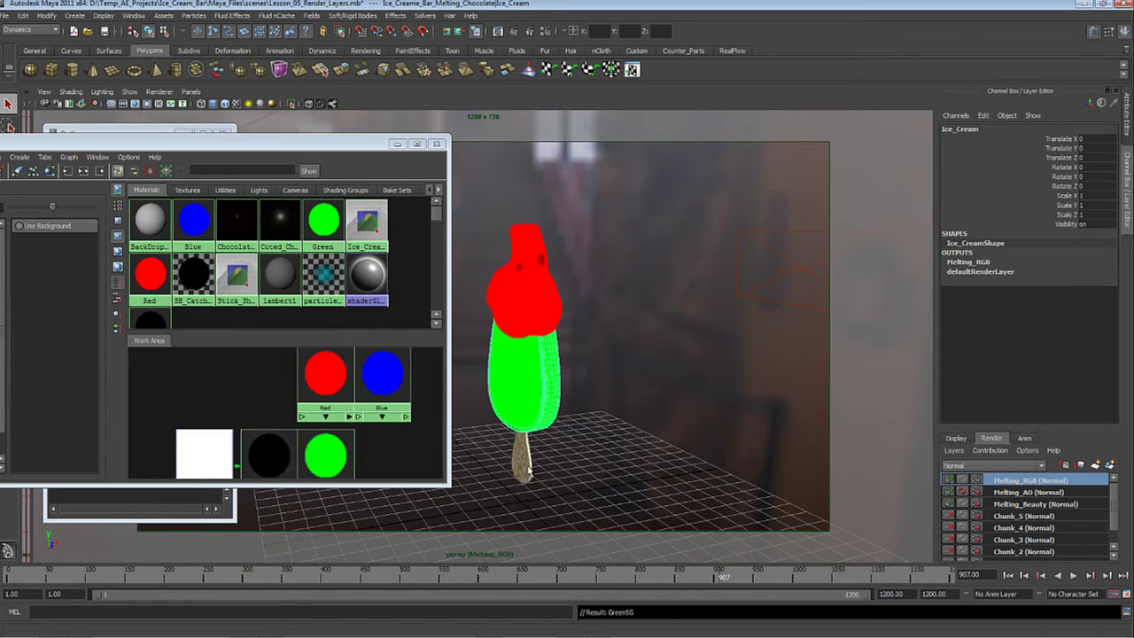
{"action": "left_click", "coordinate": [530, 472]}
{"action": "middle_click_drag", "start_coordinate": [193, 220], "coordinate": [523, 456]}
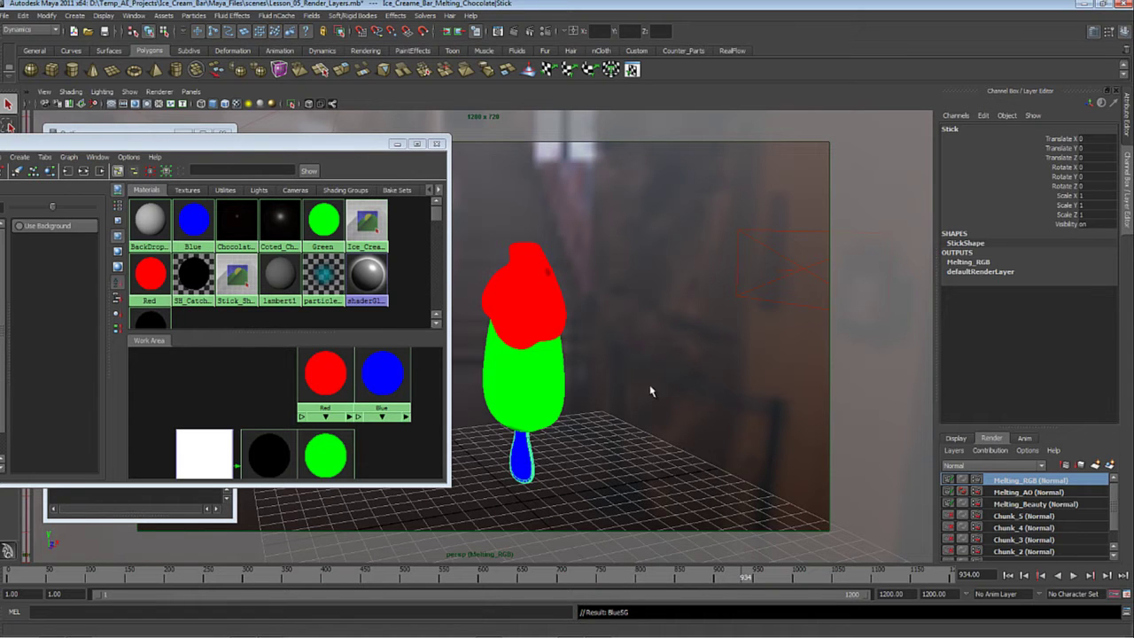
Test-render the Melting_RGB layer with a closer view of the ice cream bar, and close the render.
{"action": "scroll", "coordinate": [650, 391], "scroll_direction": "up", "scroll_amount": 6}
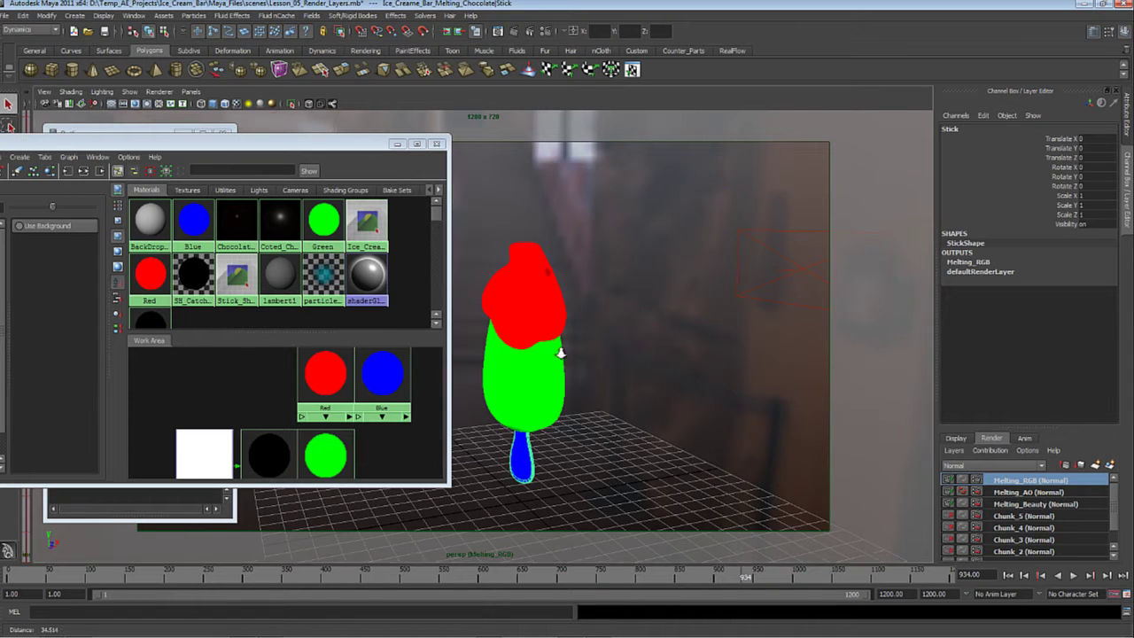
{"action": "left_click", "coordinate": [514, 31]}
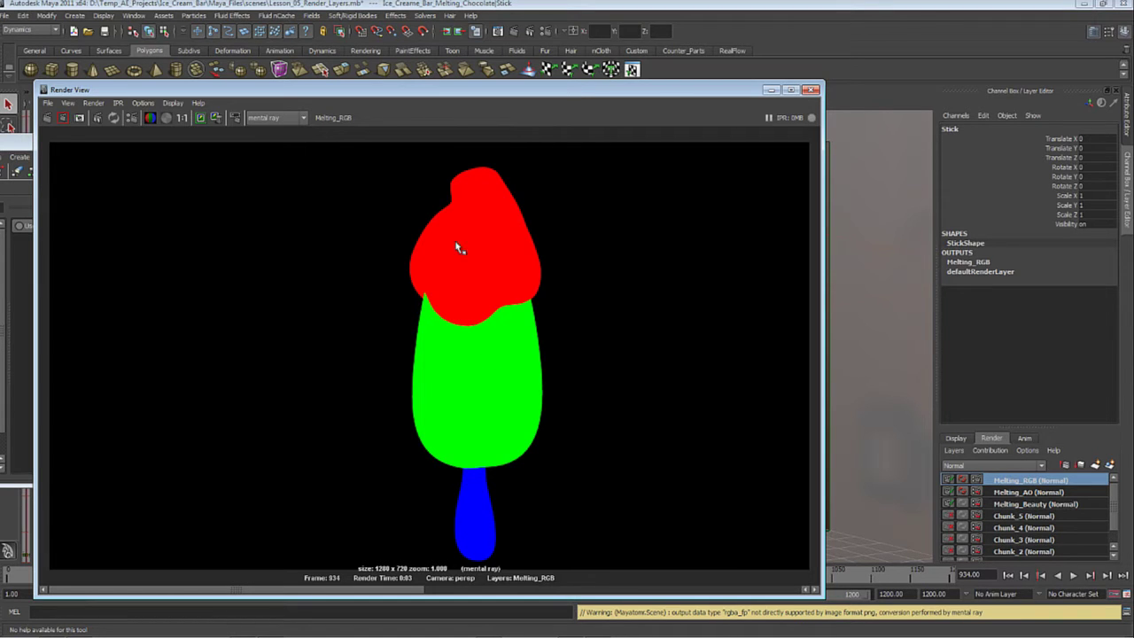
{"action": "left_click", "coordinate": [810, 89]}
Review the ice cream bar in the Melting_AO and Melting_Beauty layers, and return to Melting_RGB.
{"action": "left_click", "coordinate": [1028, 492]}
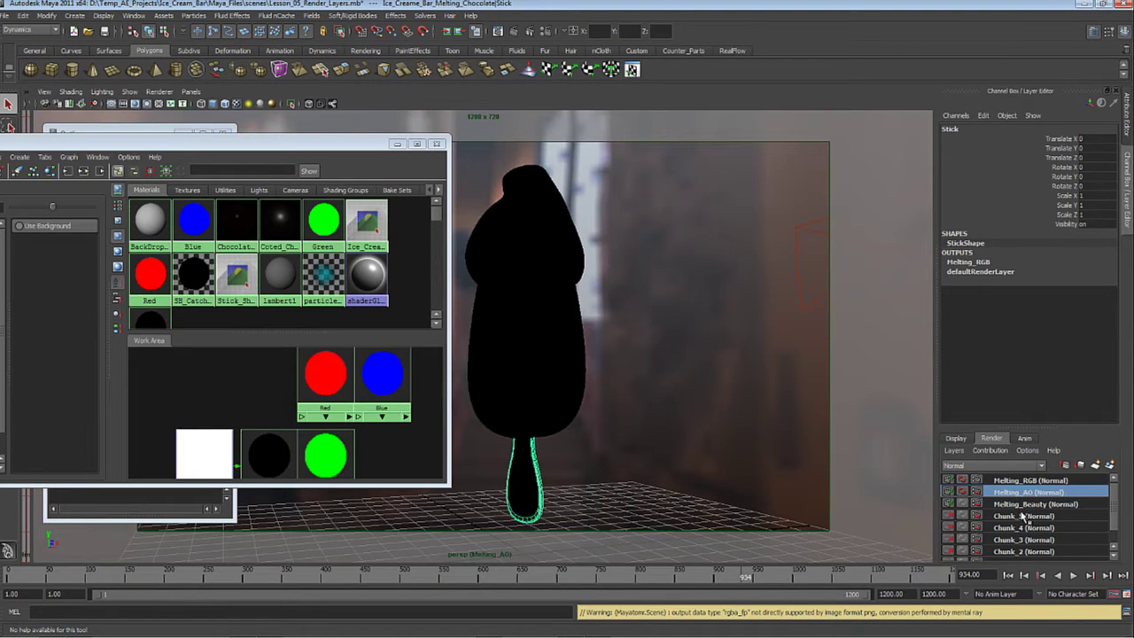
{"action": "left_click", "coordinate": [1028, 505]}
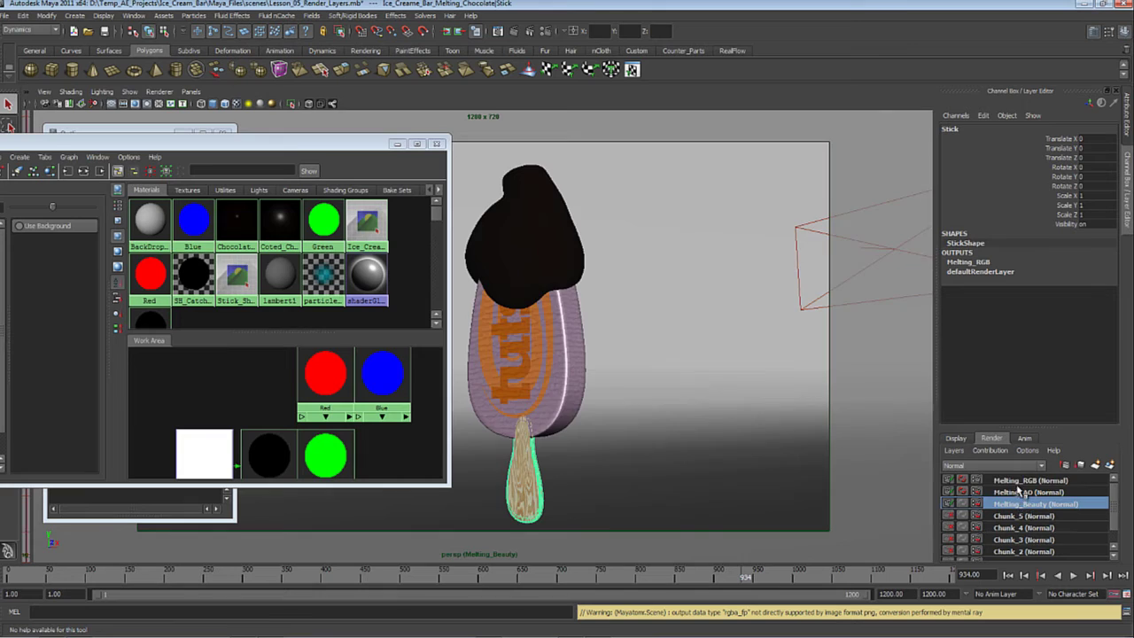
{"action": "left_click", "coordinate": [1028, 481]}
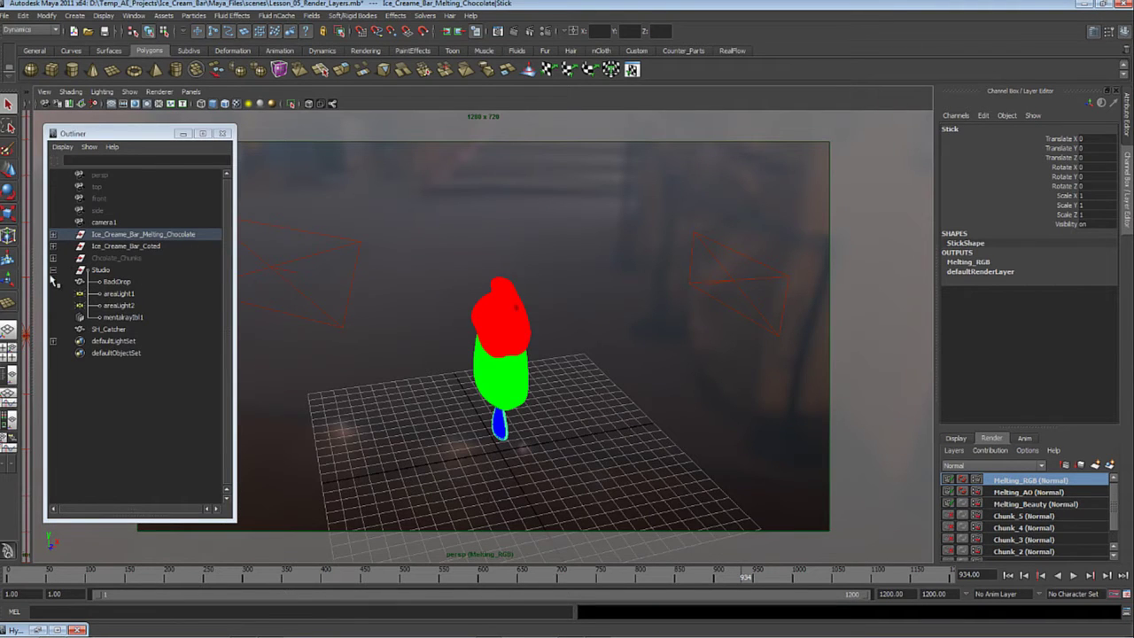
Create a render layer from Ice_Creame_Bar_Melting_Chocolate and SH_Catcher, name it Melting_Floor_SH, and save the scene.
{"action": "left_click", "coordinate": [54, 270]}
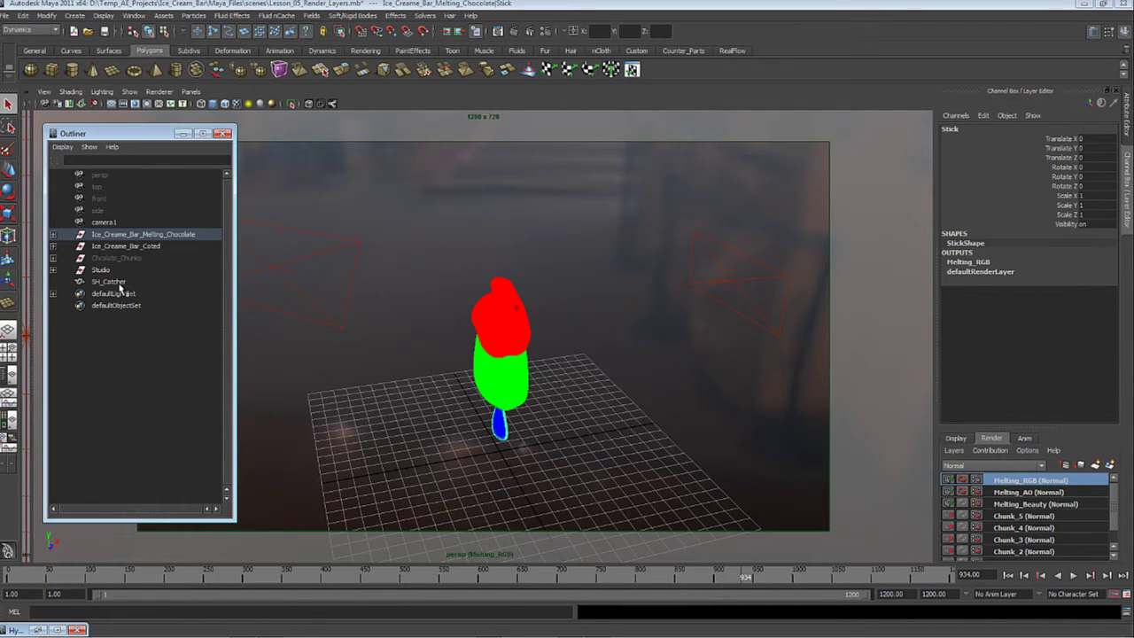
{"action": "key", "text": "Up"}
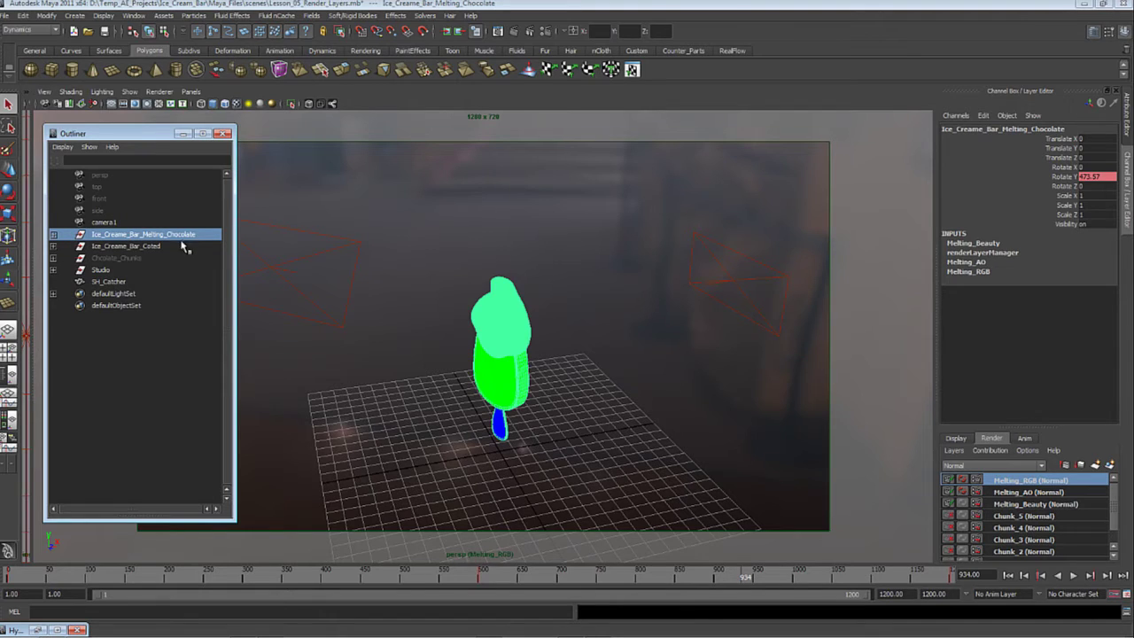
{"action": "left_click", "coordinate": [111, 282], "text": "ctrl"}
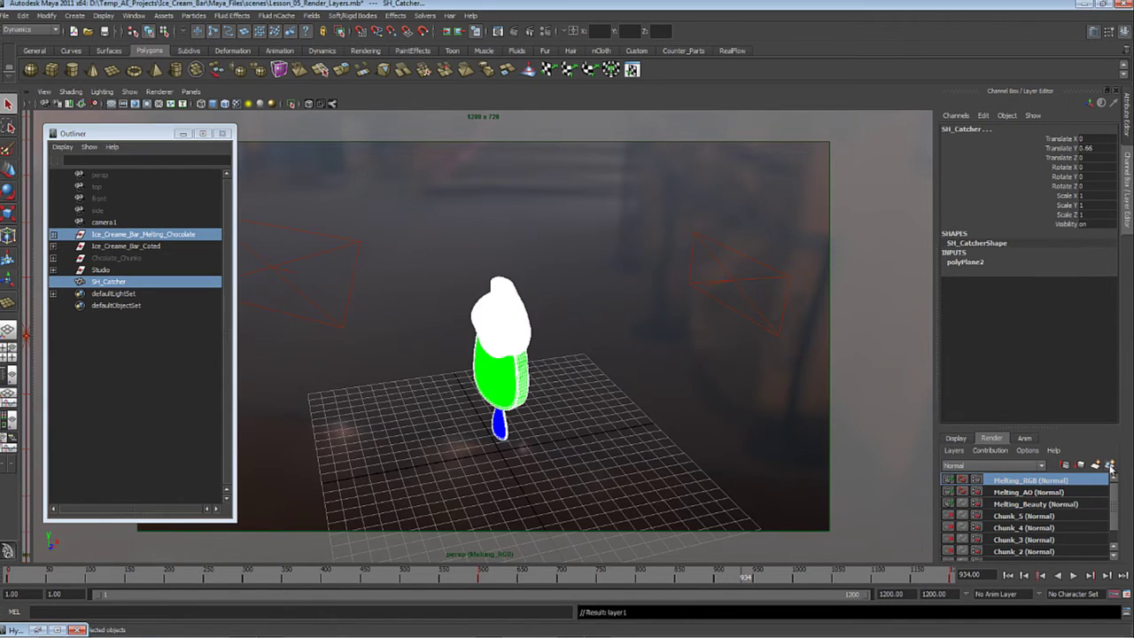
{"action": "left_click", "coordinate": [1111, 467]}
{"action": "left_click", "coordinate": [1005, 480]}
{"action": "double_click", "coordinate": [1005, 479]}
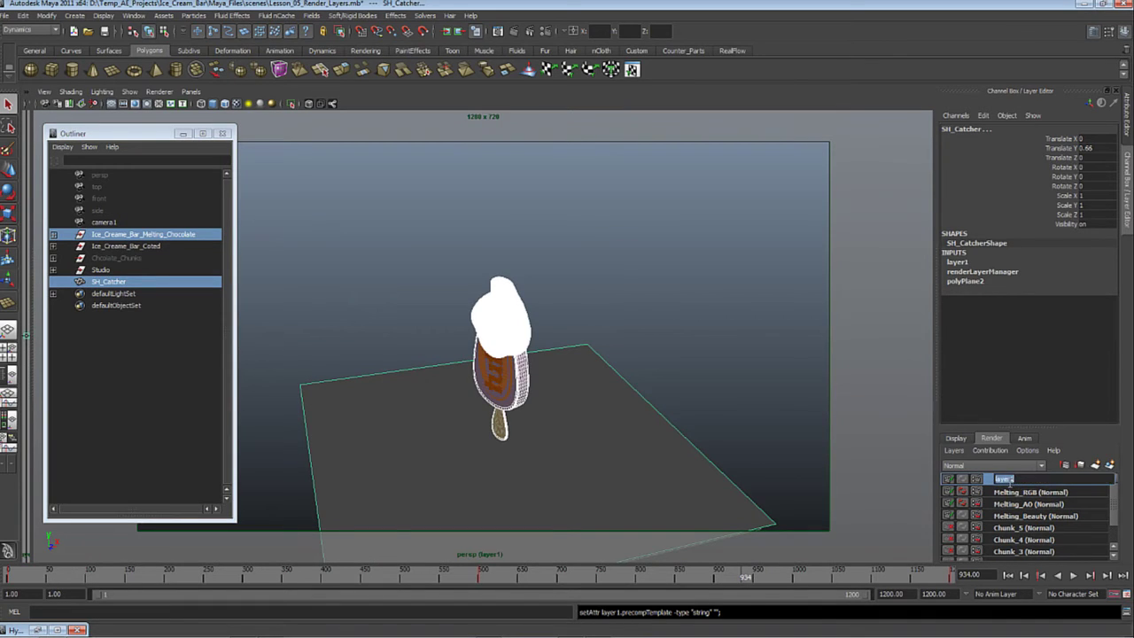
{"action": "type", "text": "Melting_Floor_SH"}
{"action": "key", "text": "Return"}
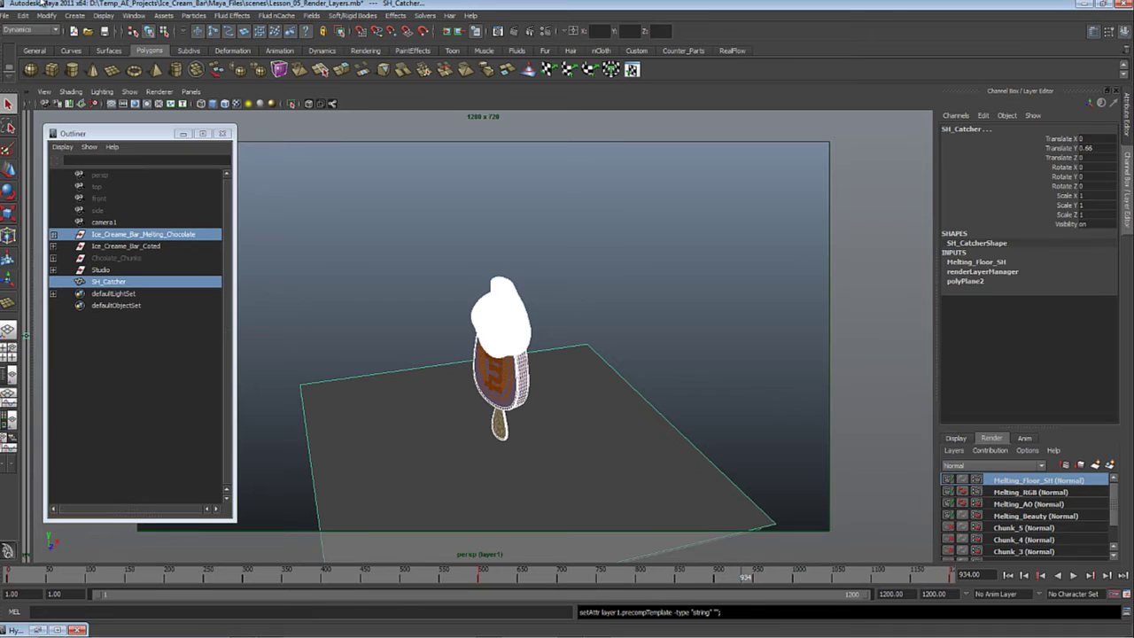
{"action": "left_click", "coordinate": [106, 33]}
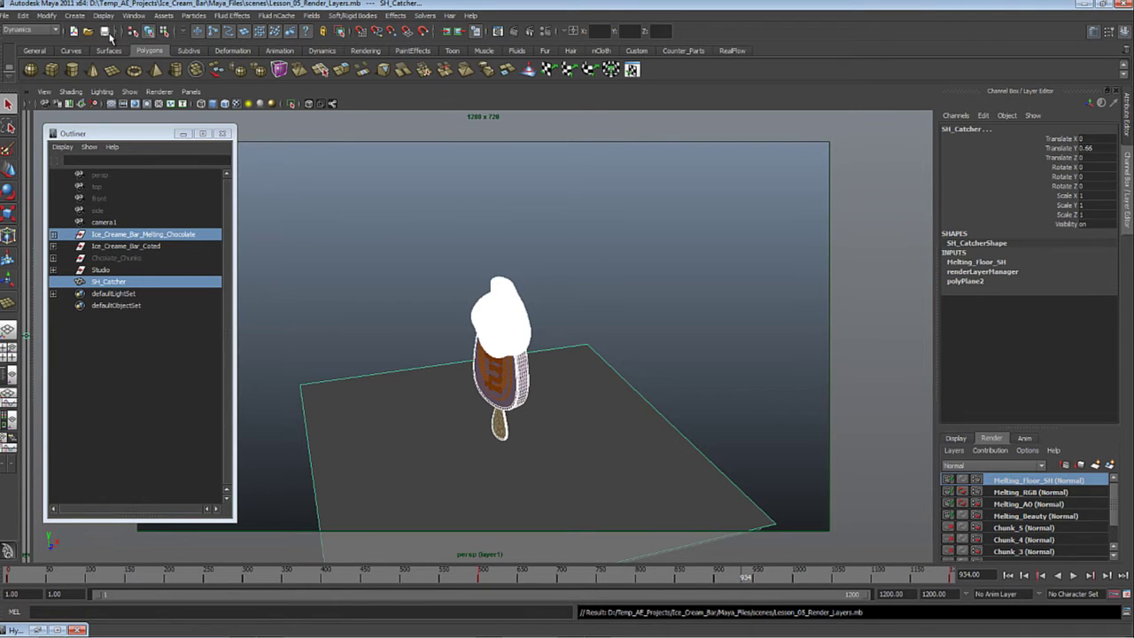
Duplicate areaLight2 inside the Studio group and move the copy directly below areaLight2 in the Outliner.
{"action": "left_click", "coordinate": [53, 269]}
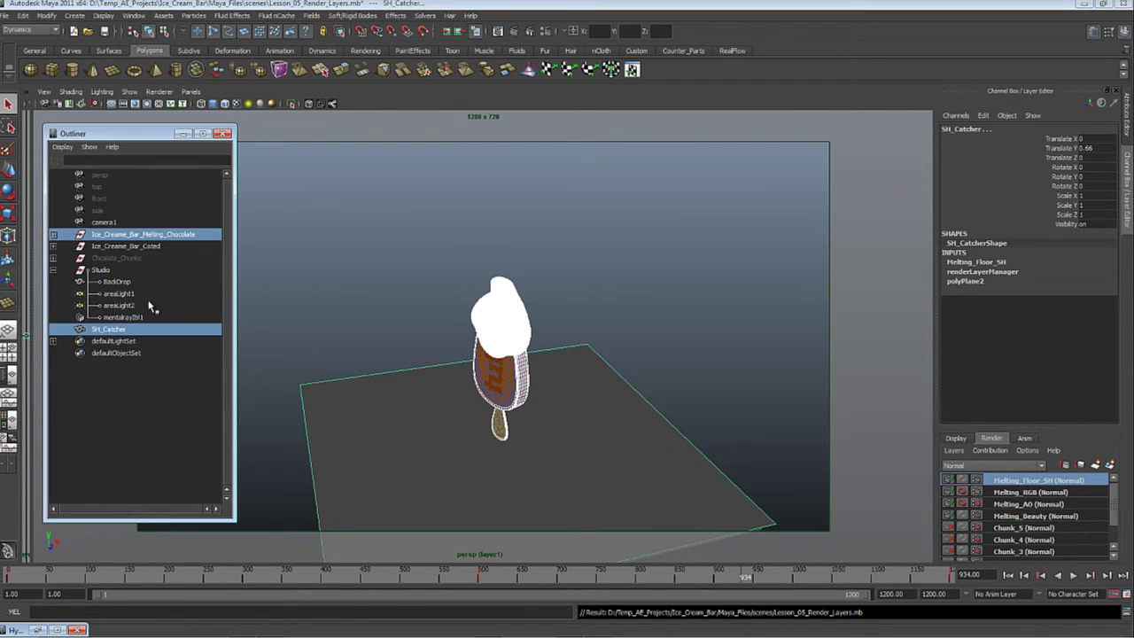
{"action": "left_click", "coordinate": [120, 305]}
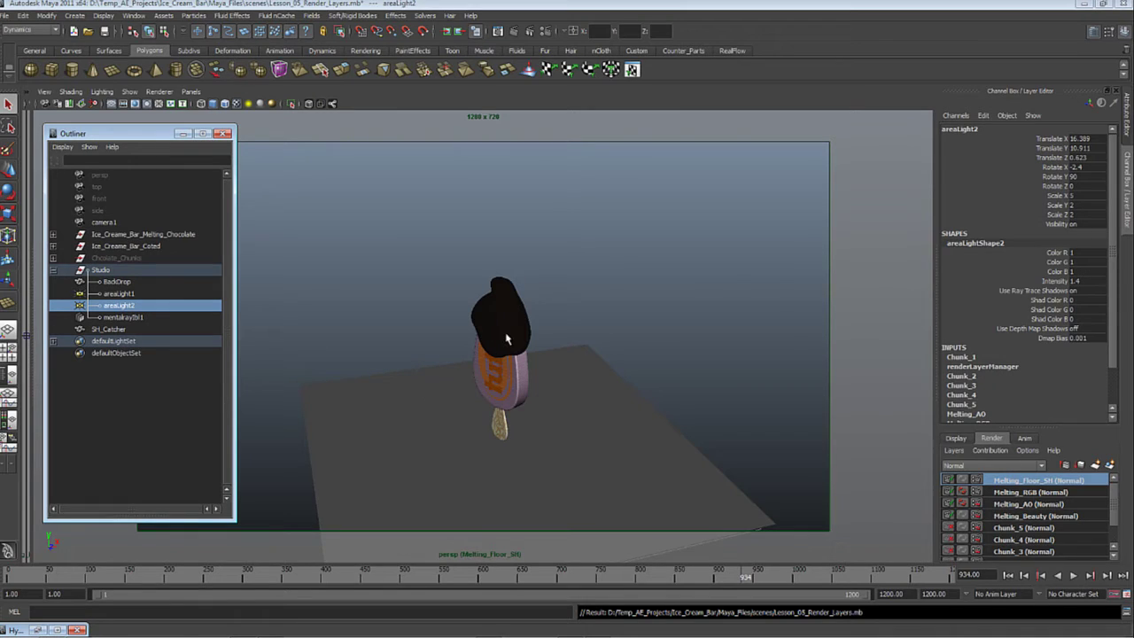
{"action": "key", "text": "ctrl+d"}
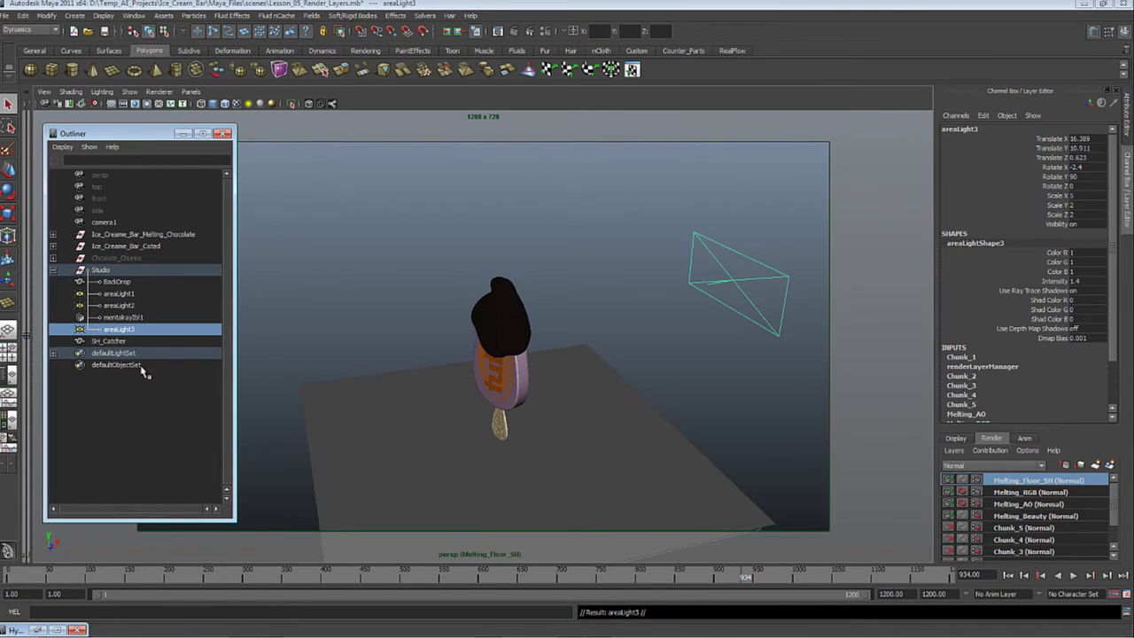
{"action": "middle_click_drag", "start_coordinate": [113, 329], "coordinate": [112, 317]}
{"action": "key", "text": "w"}
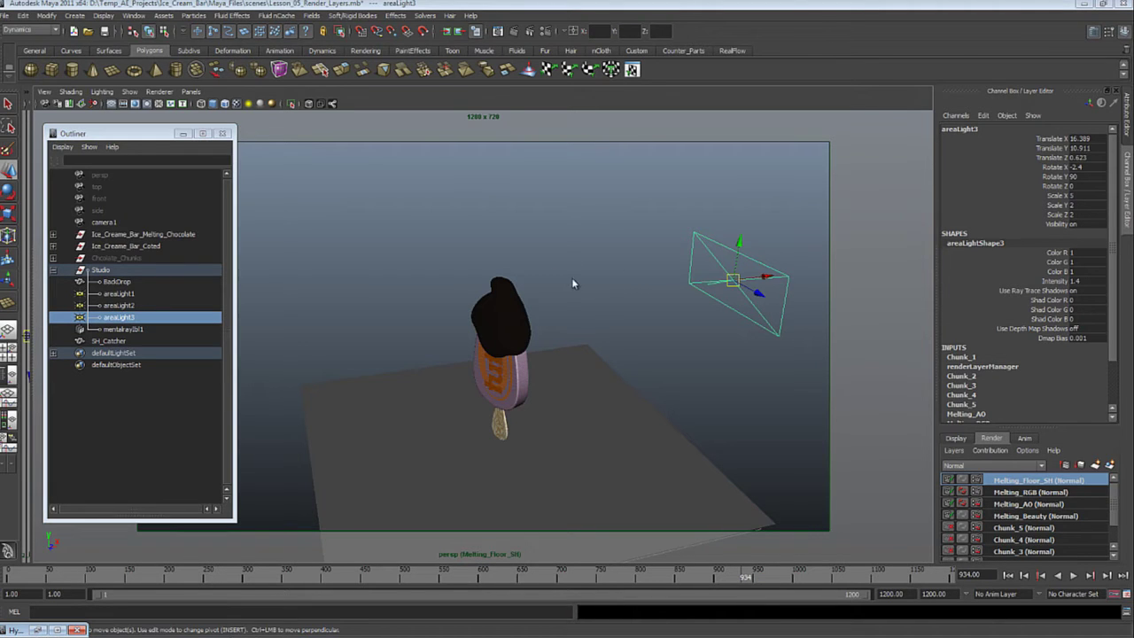
Zero the duplicated light's X, Y and Z translation and X and Y rotation, and raise it above the bar to about Y 17.19.
{"action": "left_click_drag", "start_coordinate": [571, 289], "coordinate": [663, 325]}
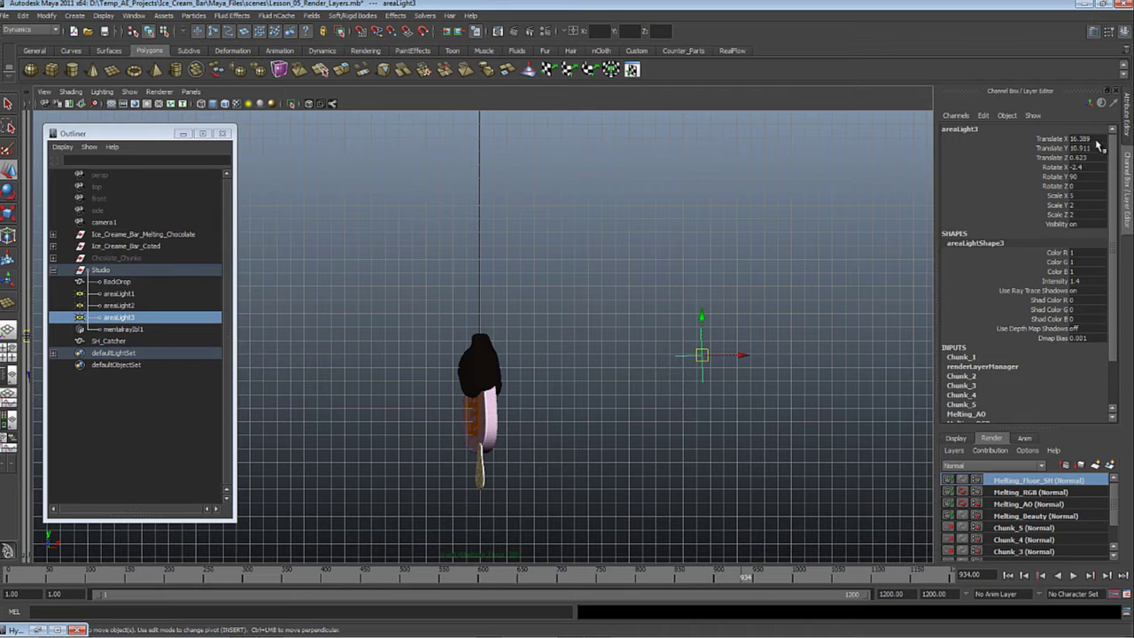
{"action": "left_click_drag", "start_coordinate": [1099, 140], "coordinate": [1095, 176]}
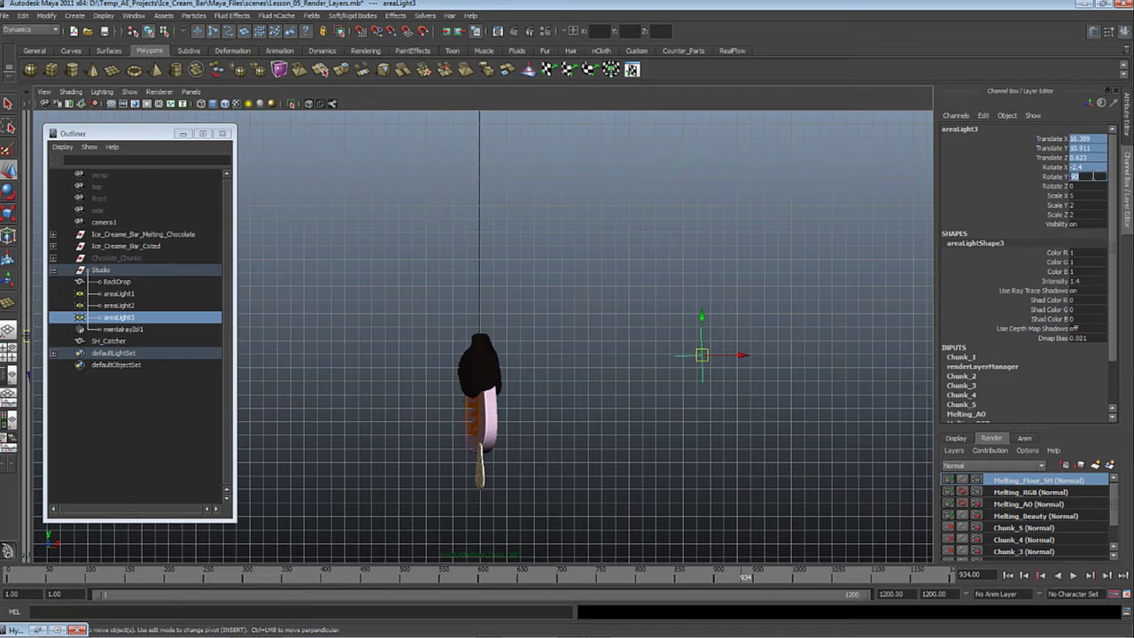
{"action": "type", "text": "0"}
{"action": "key", "text": "Return"}
{"action": "left_click_drag", "start_coordinate": [479, 470], "coordinate": [479, 237]}
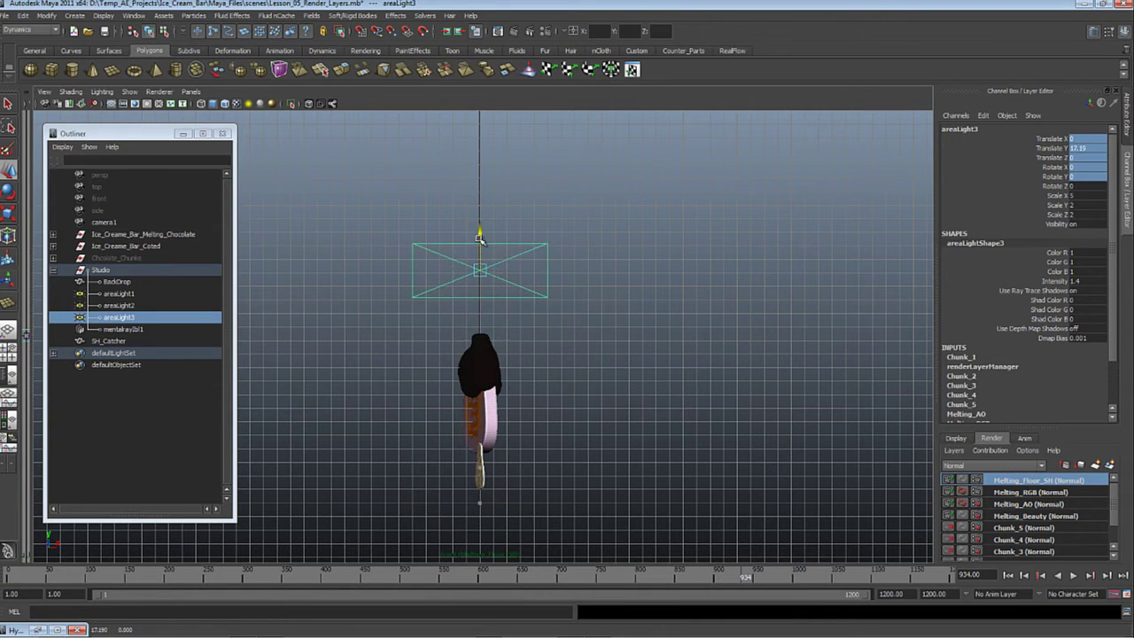
Aim the duplicated area light straight down with Rotate X -90, and set its Scale Y and Z to 5.
{"action": "left_click", "coordinate": [1059, 177]}
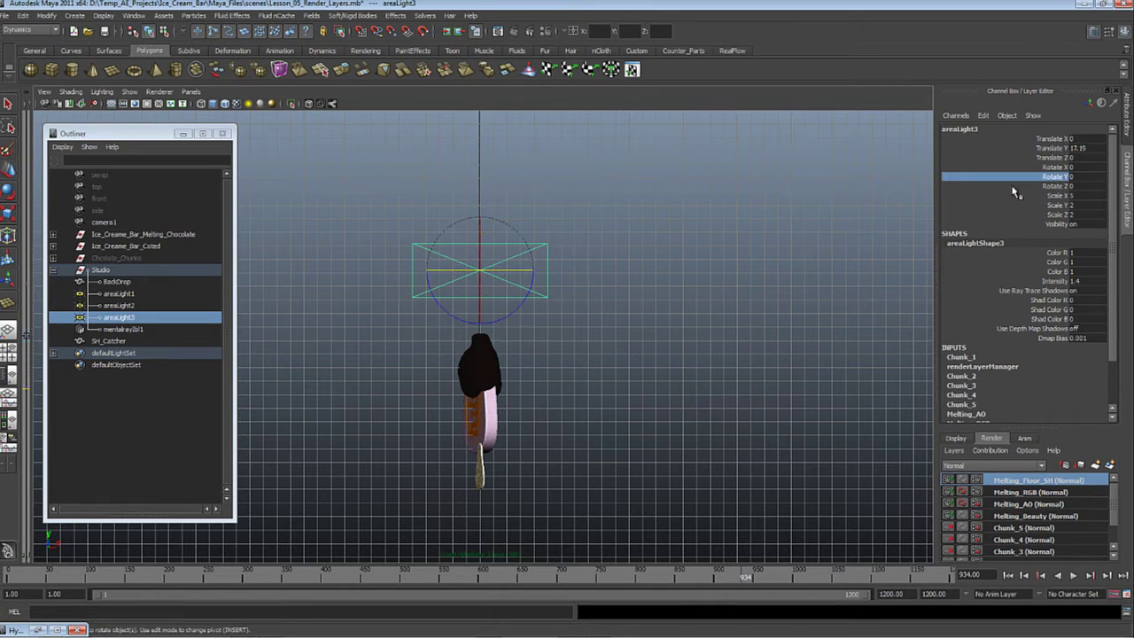
{"action": "left_click", "coordinate": [1063, 166]}
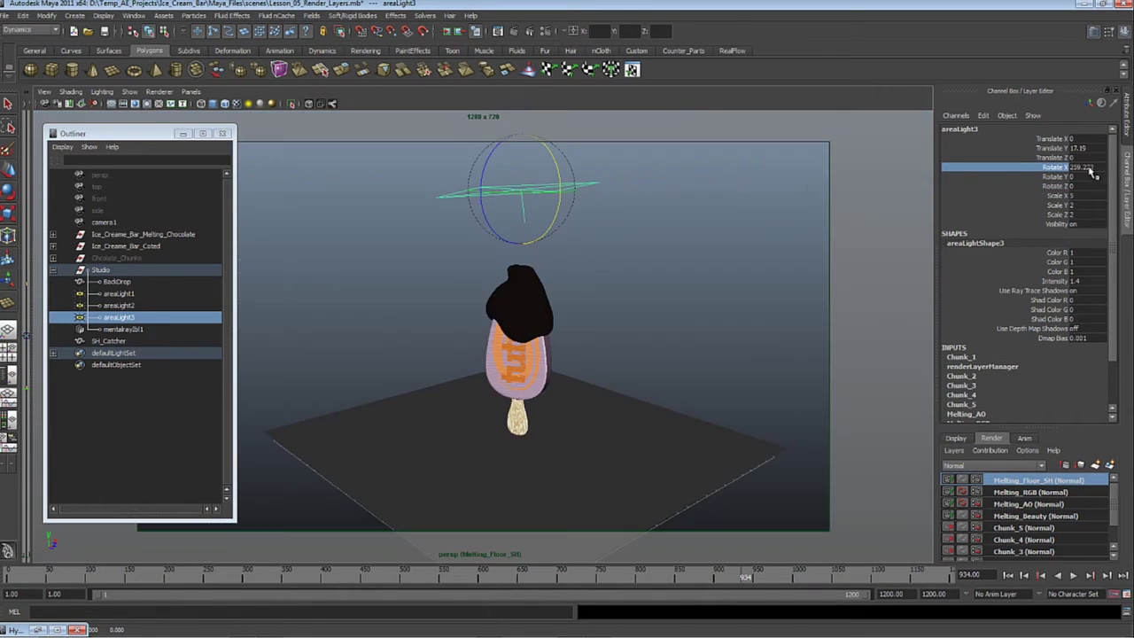
{"action": "left_click", "coordinate": [1086, 167]}
{"action": "type", "text": "-90"}
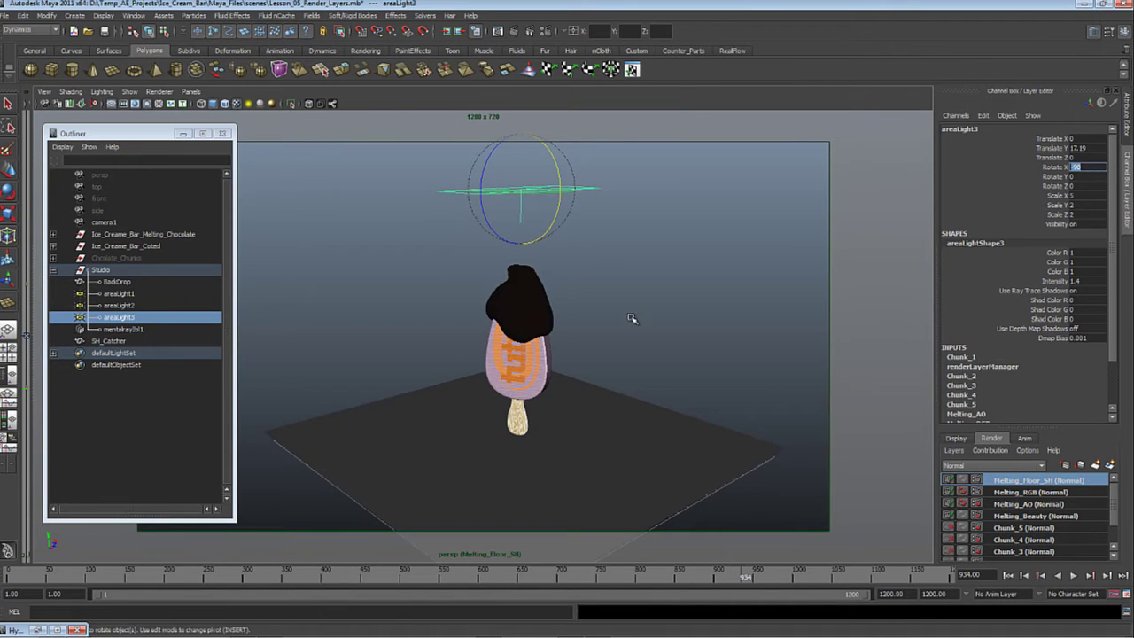
{"action": "key", "text": "Return"}
{"action": "left_click_drag", "start_coordinate": [1088, 214], "coordinate": [1086, 205]}
{"action": "type", "text": "5"}
{"action": "key", "text": "Return"}
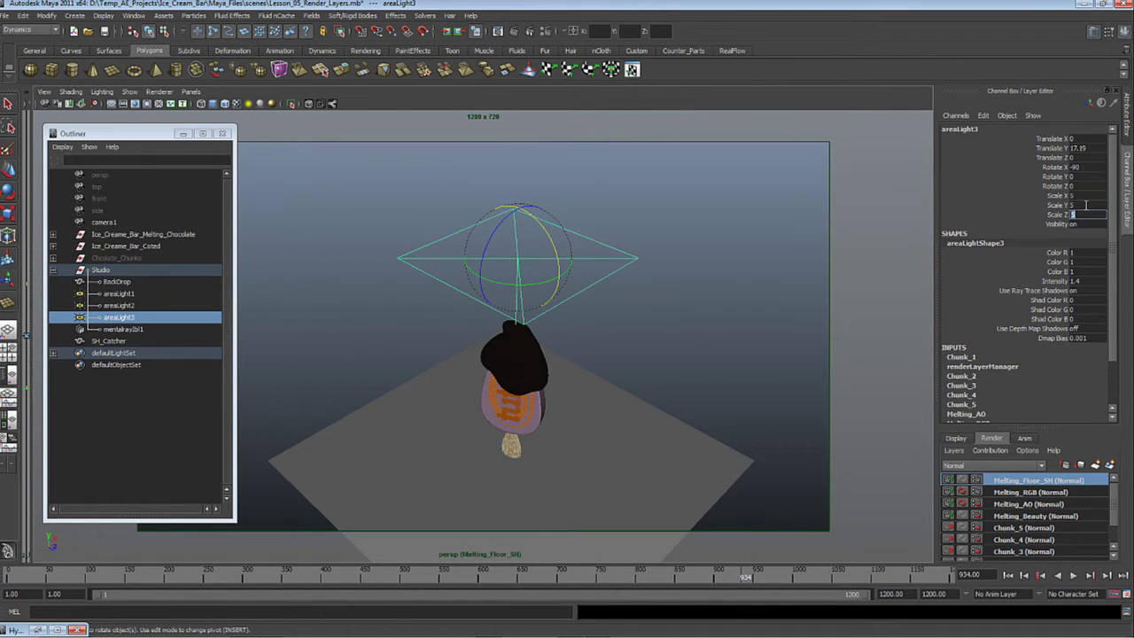
Raise the overhead area light further above the ice cream bar, to about Translate Y 18.44.
{"action": "left_click_drag", "start_coordinate": [550, 372], "coordinate": [523, 284], "text": "alt"}
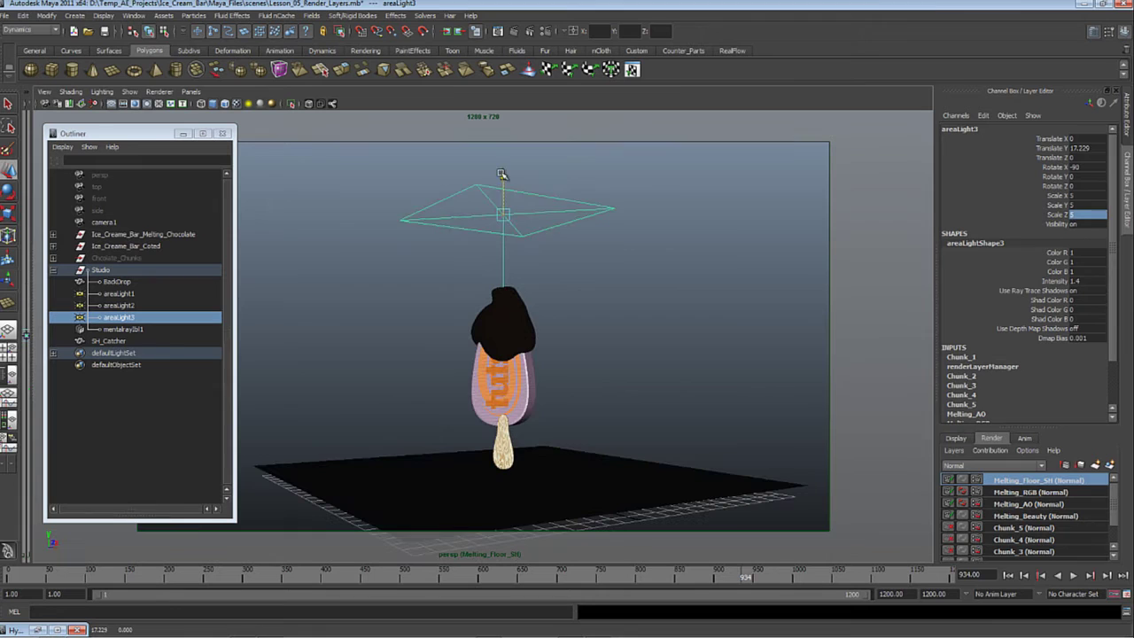
{"action": "middle_click_drag", "start_coordinate": [501, 177], "coordinate": [502, 156]}
{"action": "left_click_drag", "start_coordinate": [534, 249], "coordinate": [585, 422], "text": "alt"}
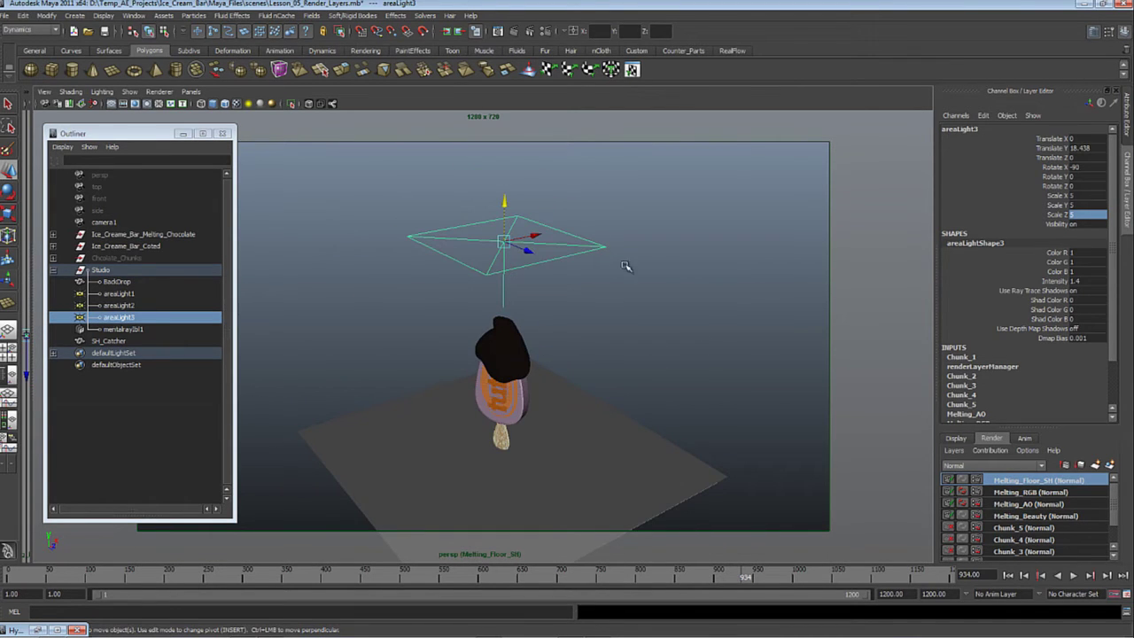
{"action": "mouse_move", "coordinate": [540, 354]}
{"action": "left_mouse_down", "text": "alt"}
{"action": "mouse_move", "coordinate": [501, 351]}
{"action": "mouse_move", "coordinate": [557, 358]}
{"action": "left_mouse_up", "text": "alt"}
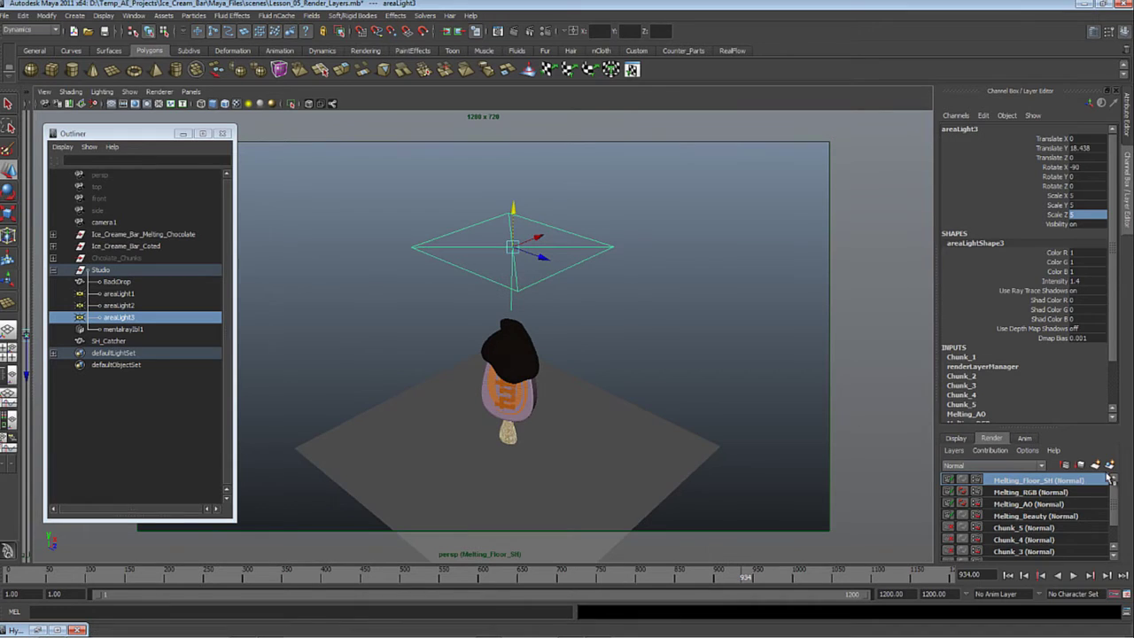
Remove the overhead area light from the Melting_RGB and Melting_AO render layers.
{"action": "left_click", "coordinate": [1033, 493]}
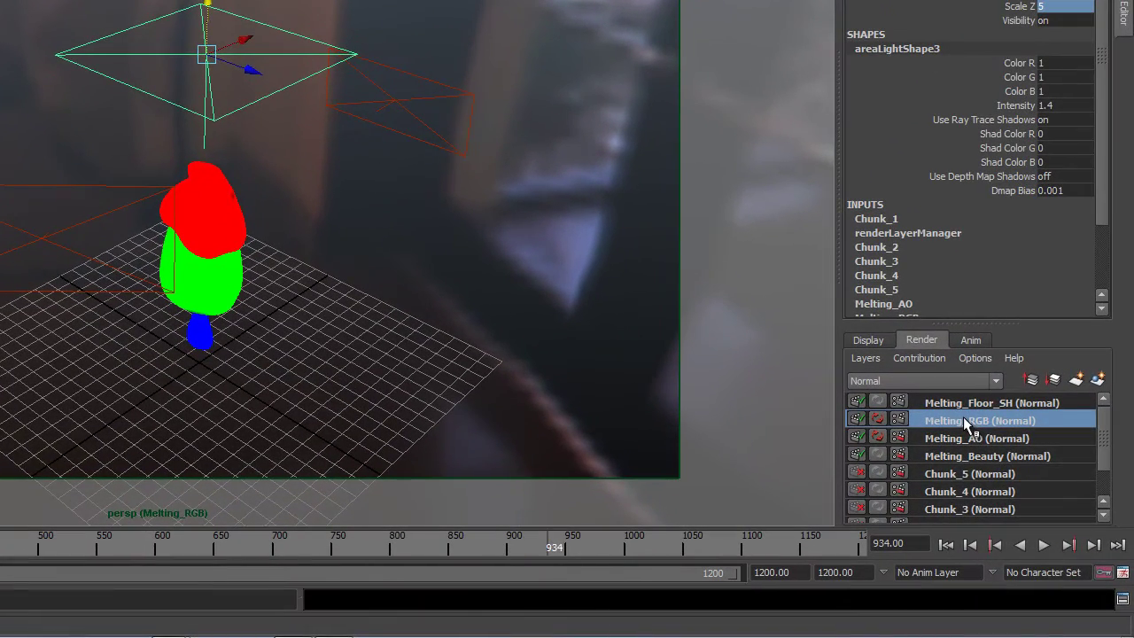
{"action": "right_click", "coordinate": [964, 419]}
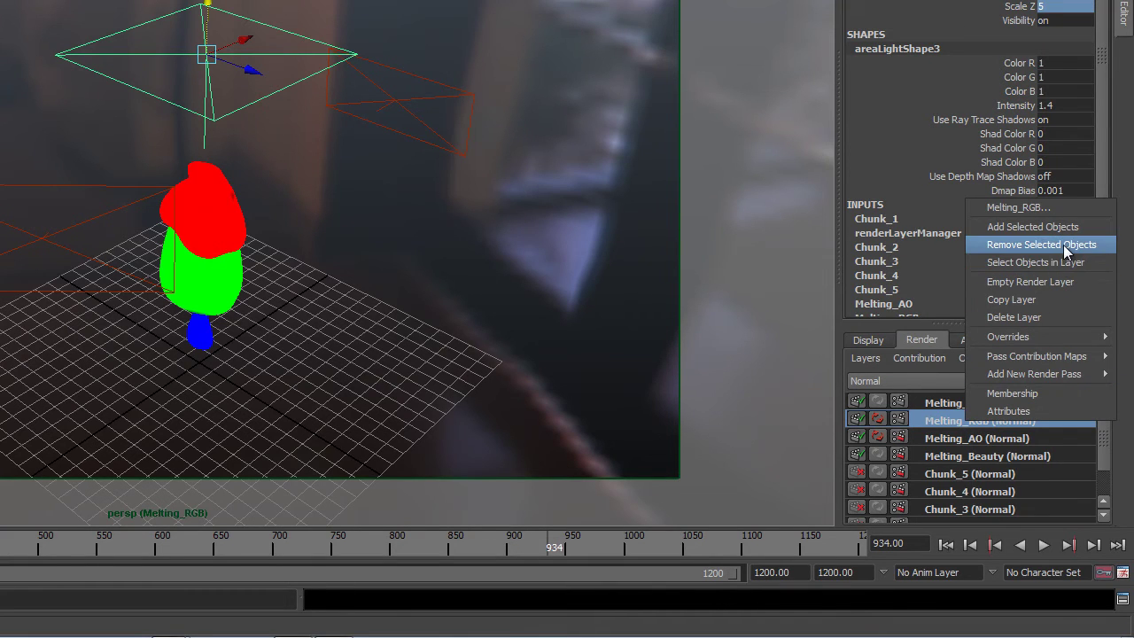
{"action": "left_click", "coordinate": [1064, 245]}
{"action": "left_click", "coordinate": [965, 438]}
{"action": "right_click", "coordinate": [961, 438]}
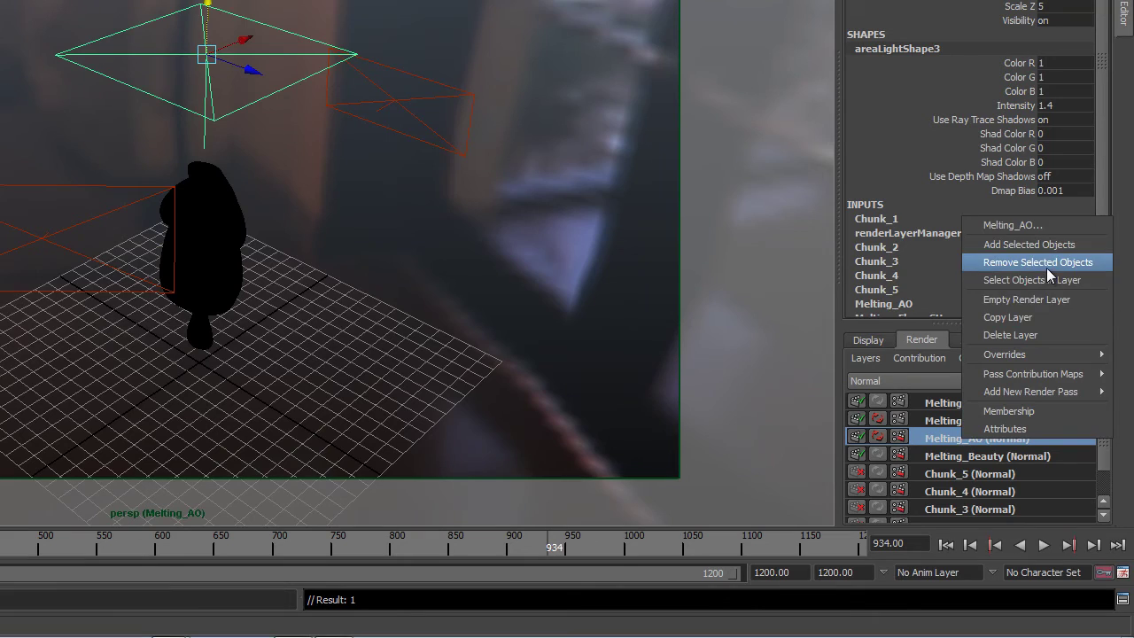
{"action": "left_click", "coordinate": [1047, 263]}
In the Melting_Beauty layer, set the overhead area light's intensity to 0 and create a layer override for it.
{"action": "left_click", "coordinate": [962, 457]}
{"action": "right_click", "coordinate": [962, 456]}
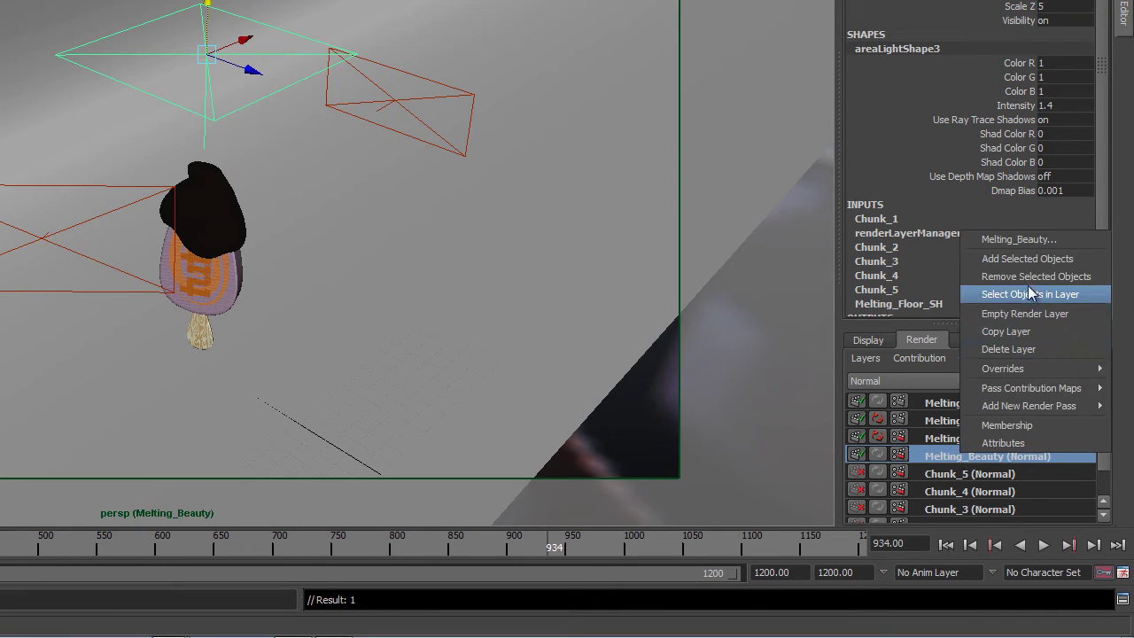
{"action": "left_click", "coordinate": [969, 293]}
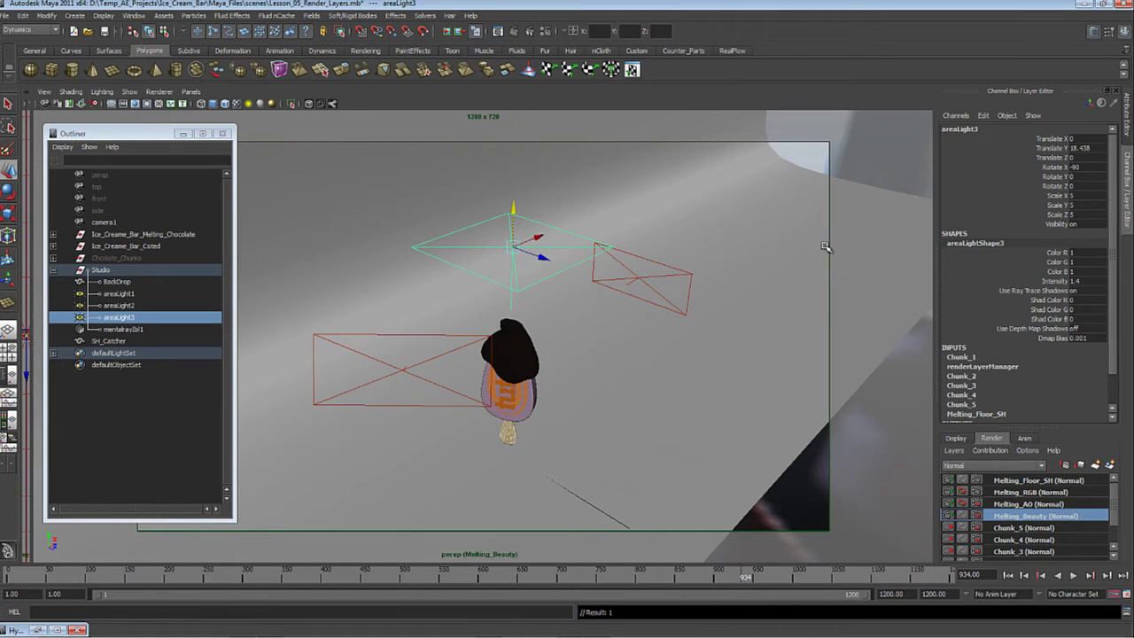
{"action": "left_click", "coordinate": [1126, 131]}
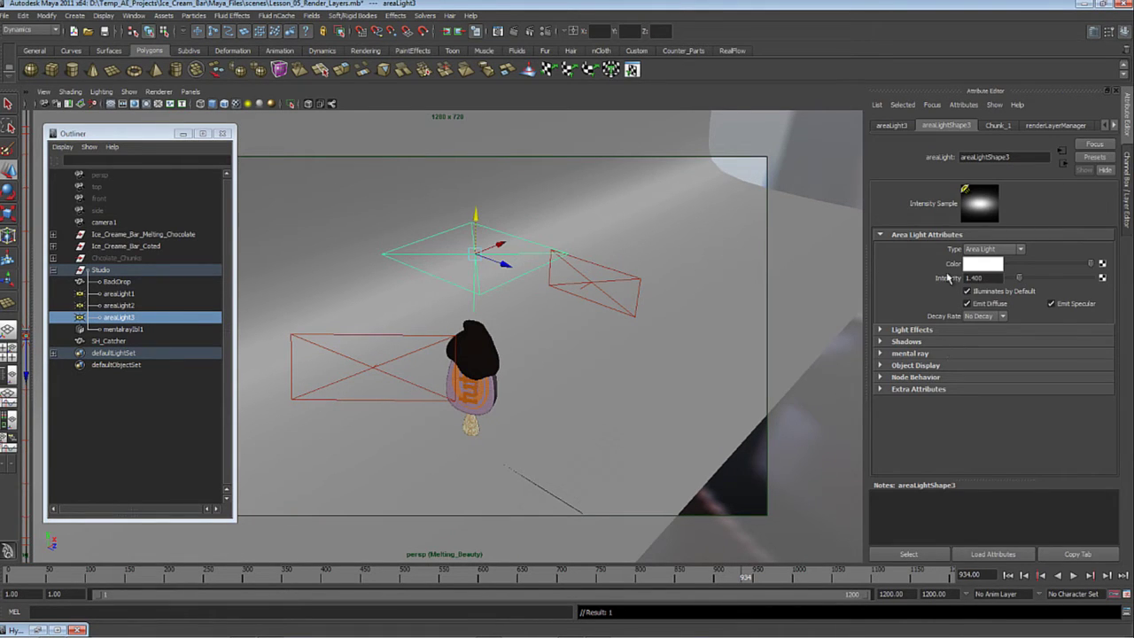
{"action": "double_click", "coordinate": [965, 278]}
{"action": "type", "text": "1"}
{"action": "key", "text": "Return"}
{"action": "type", "text": "0"}
{"action": "key", "text": "Return"}
{"action": "right_click", "coordinate": [947, 282]}
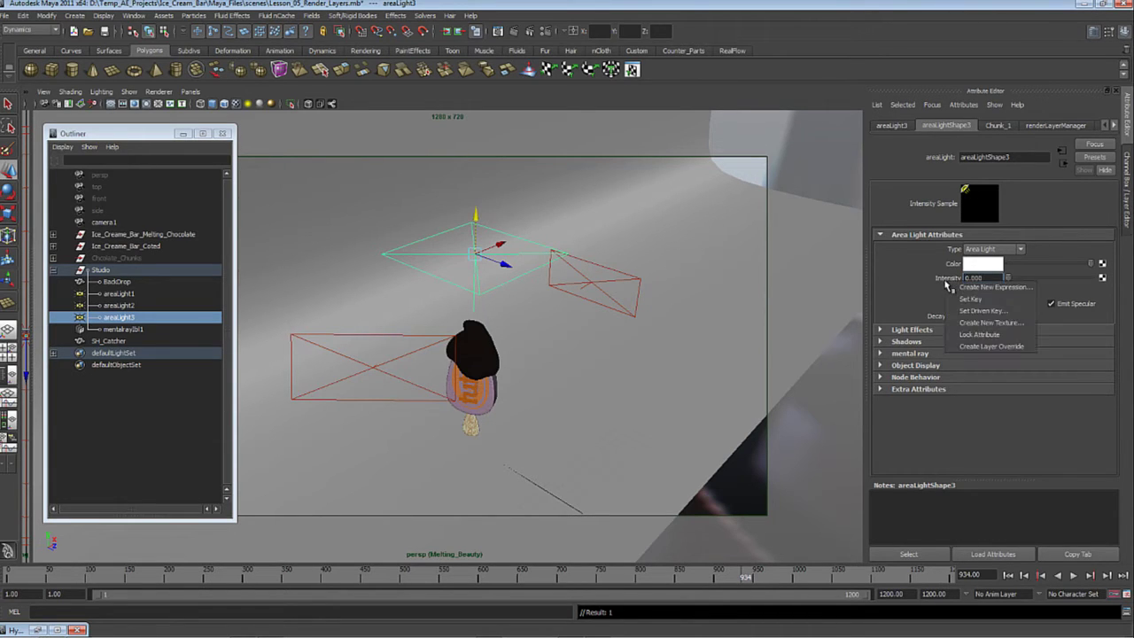
{"action": "left_click", "coordinate": [1007, 348]}
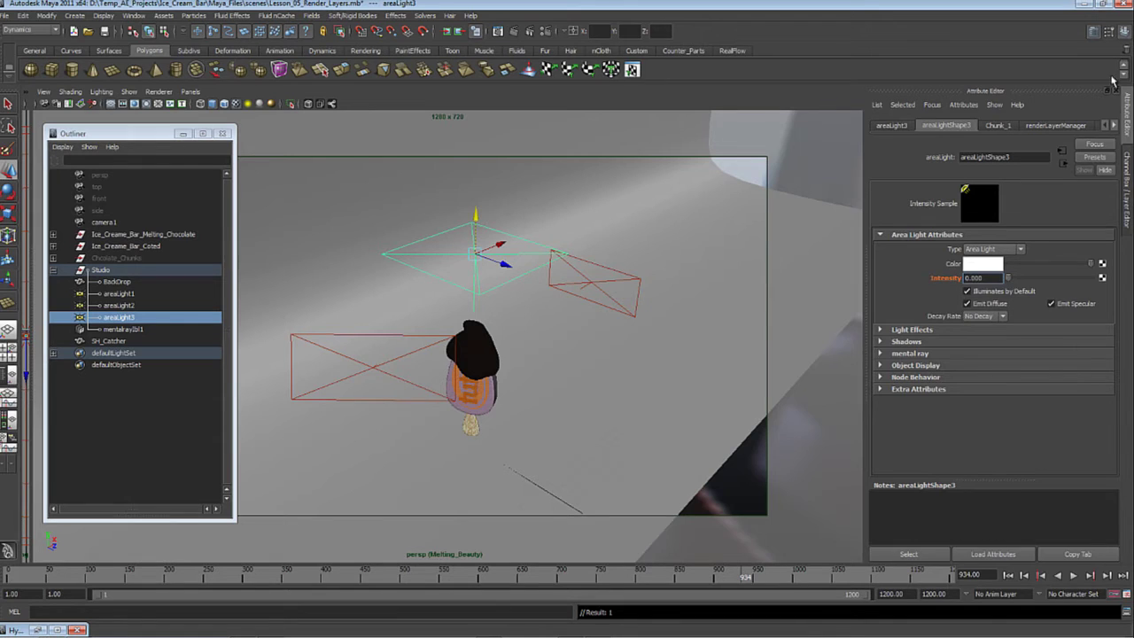
In the Melting_Floor_SH layer, create a layer override for the overhead area light's intensity at 1.4.
{"action": "left_click", "coordinate": [1129, 186]}
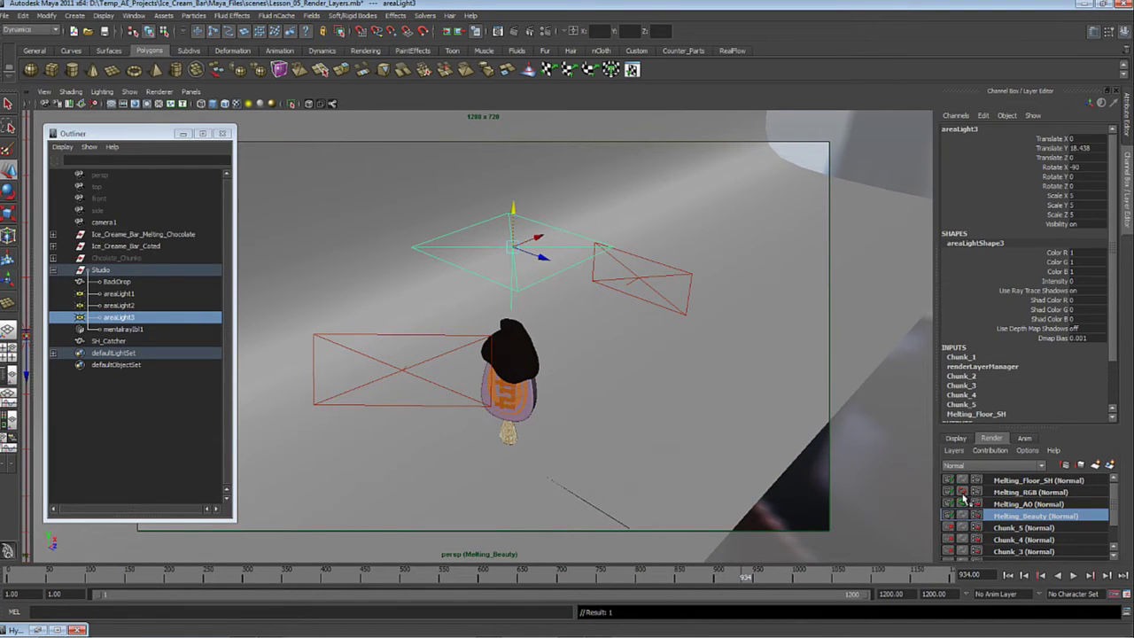
{"action": "left_click", "coordinate": [1033, 493]}
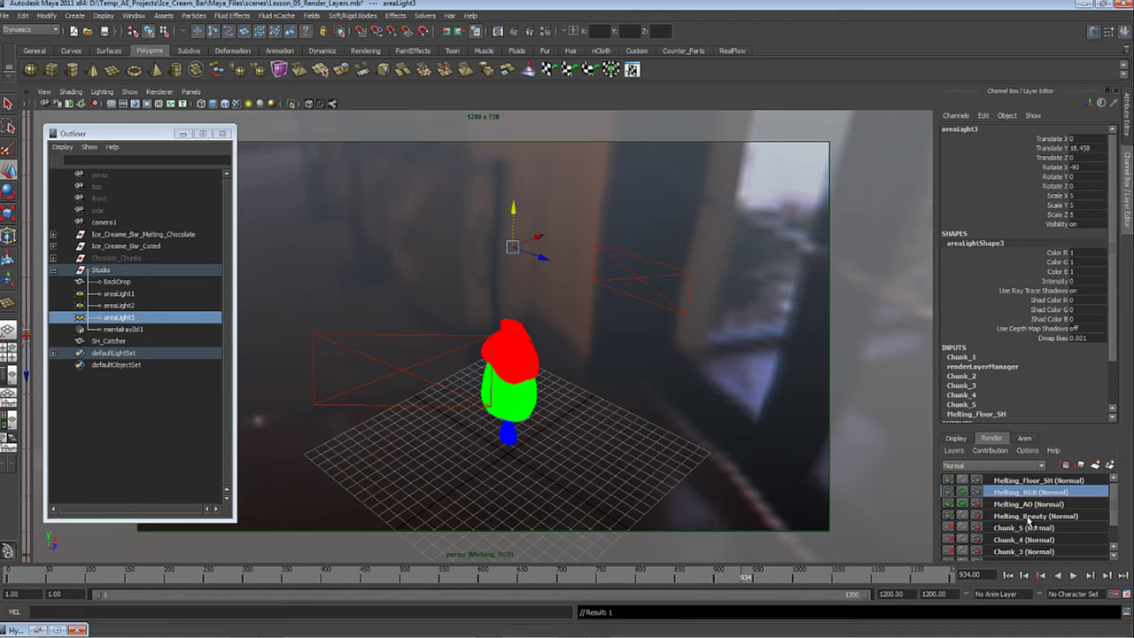
{"action": "left_click", "coordinate": [1028, 481]}
{"action": "key", "text": "ctrl+a"}
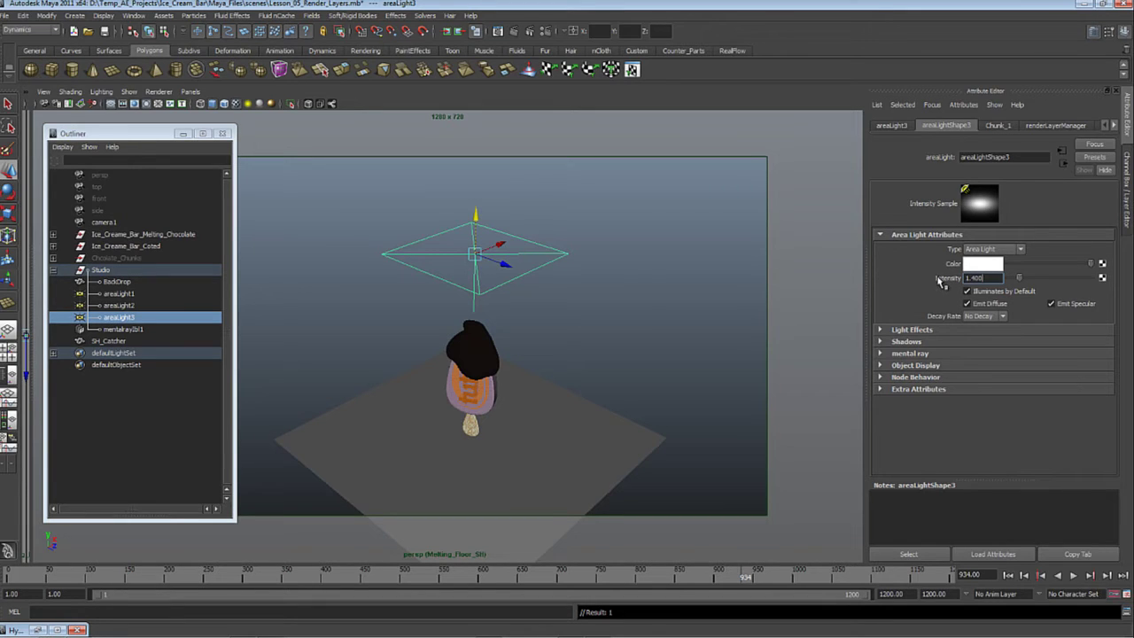
{"action": "right_click", "coordinate": [950, 280]}
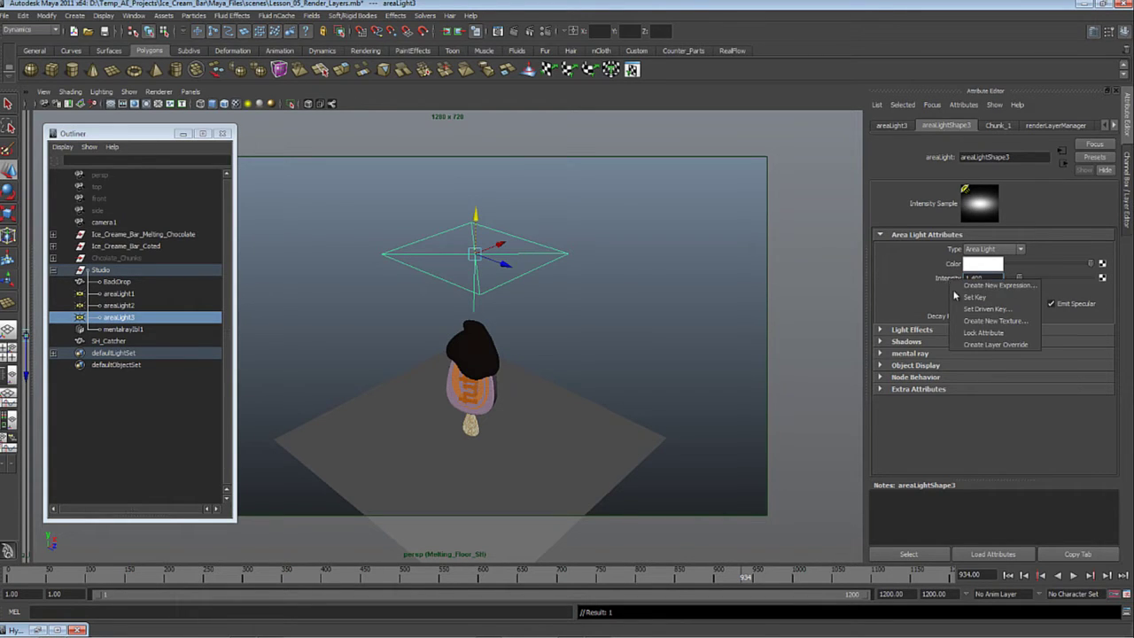
{"action": "left_click", "coordinate": [995, 345]}
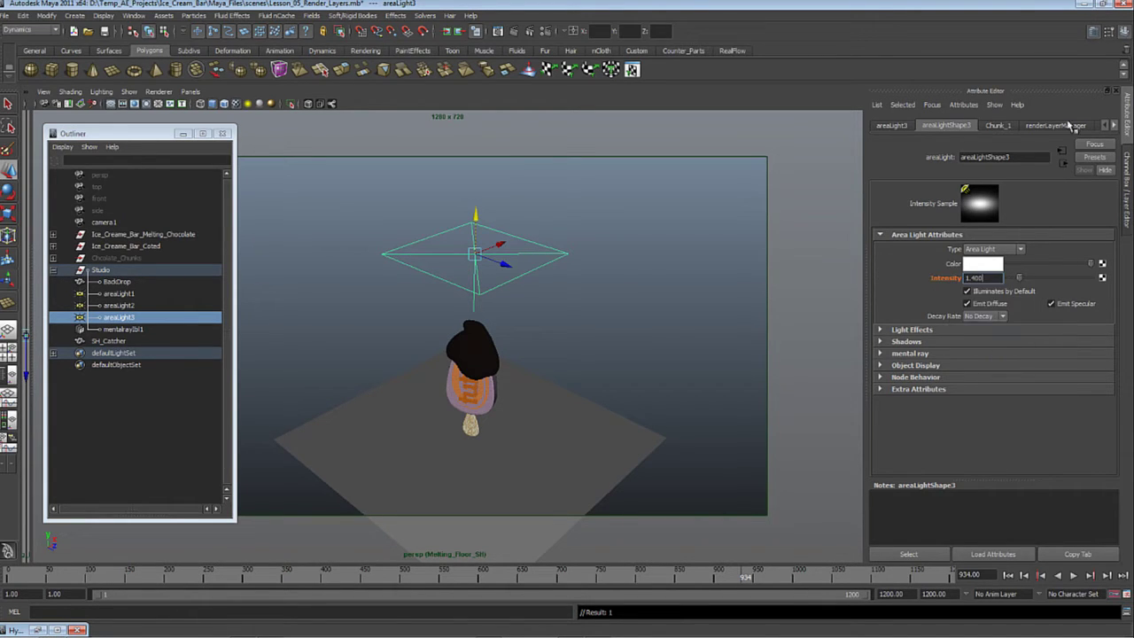
{"action": "left_click", "coordinate": [1129, 169]}
Test-render the Melting_Floor_SH layer with a close view of the ice cream bar's stick above the floor.
{"action": "left_click", "coordinate": [133, 234]}
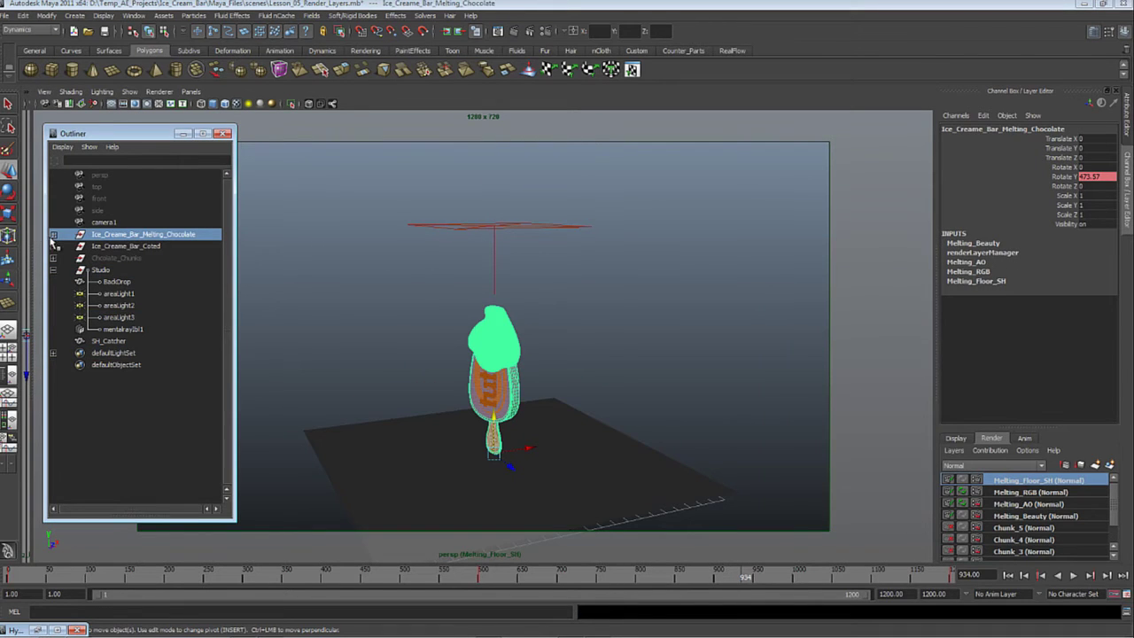
{"action": "left_click_drag", "start_coordinate": [497, 390], "coordinate": [532, 392], "text": "alt"}
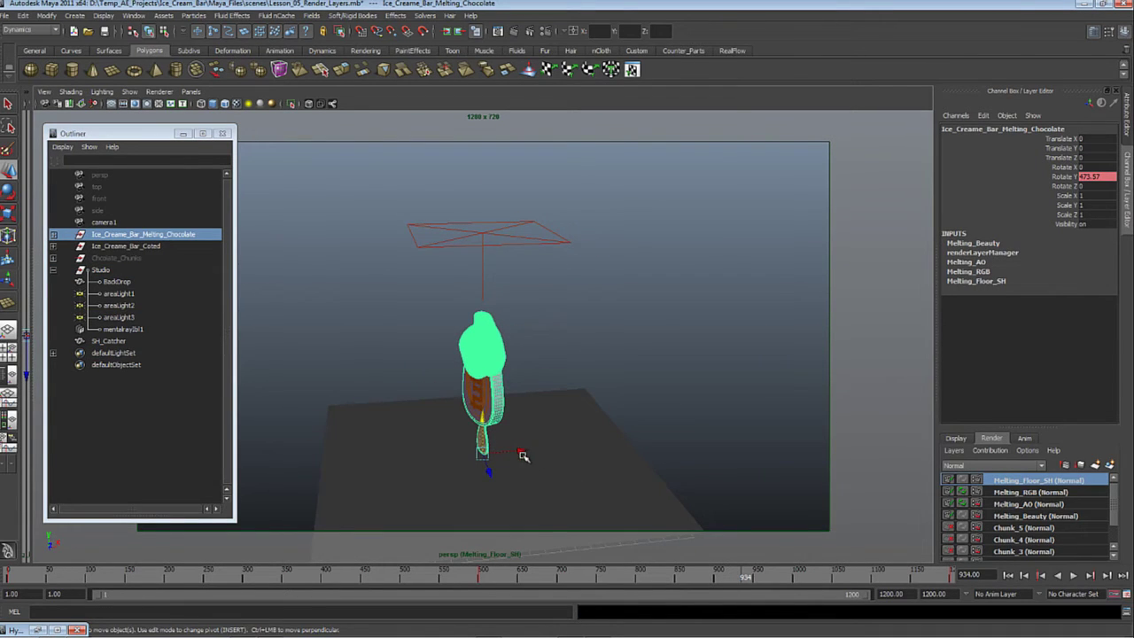
{"action": "scroll", "coordinate": [523, 455], "scroll_direction": "up", "scroll_amount": 6}
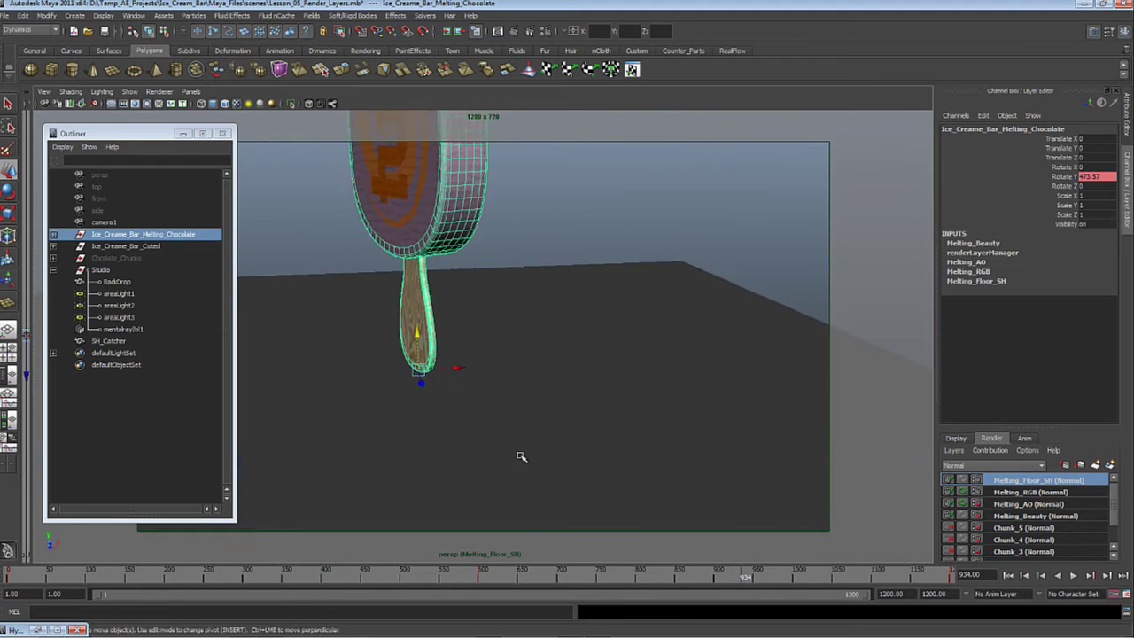
{"action": "middle_click_drag", "start_coordinate": [521, 456], "coordinate": [640, 431], "text": "alt"}
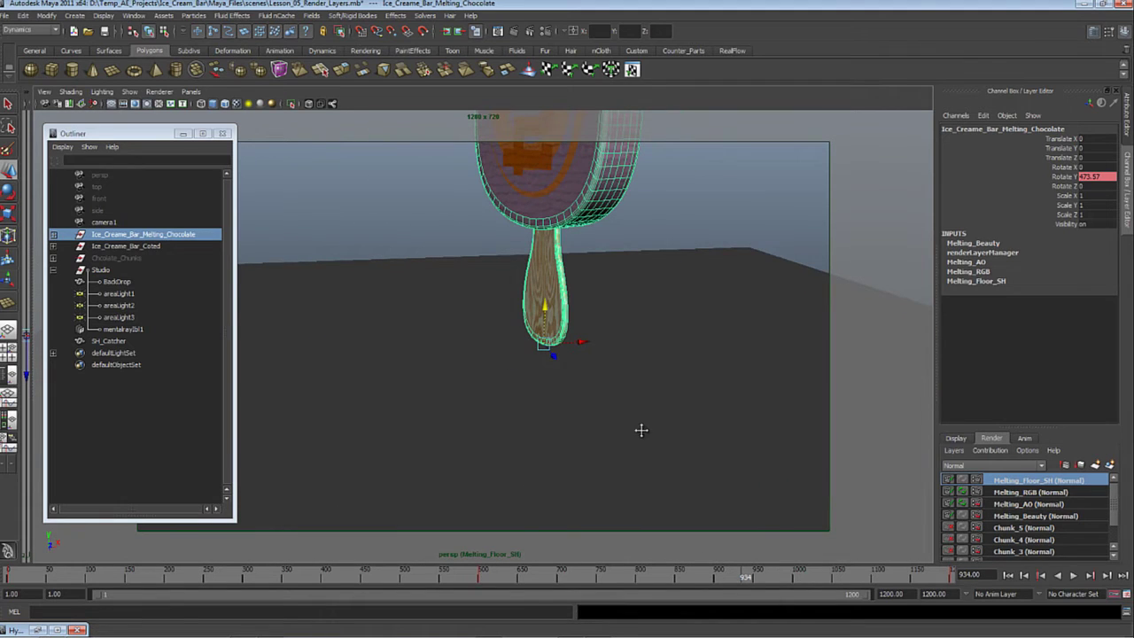
{"action": "left_click", "coordinate": [499, 32]}
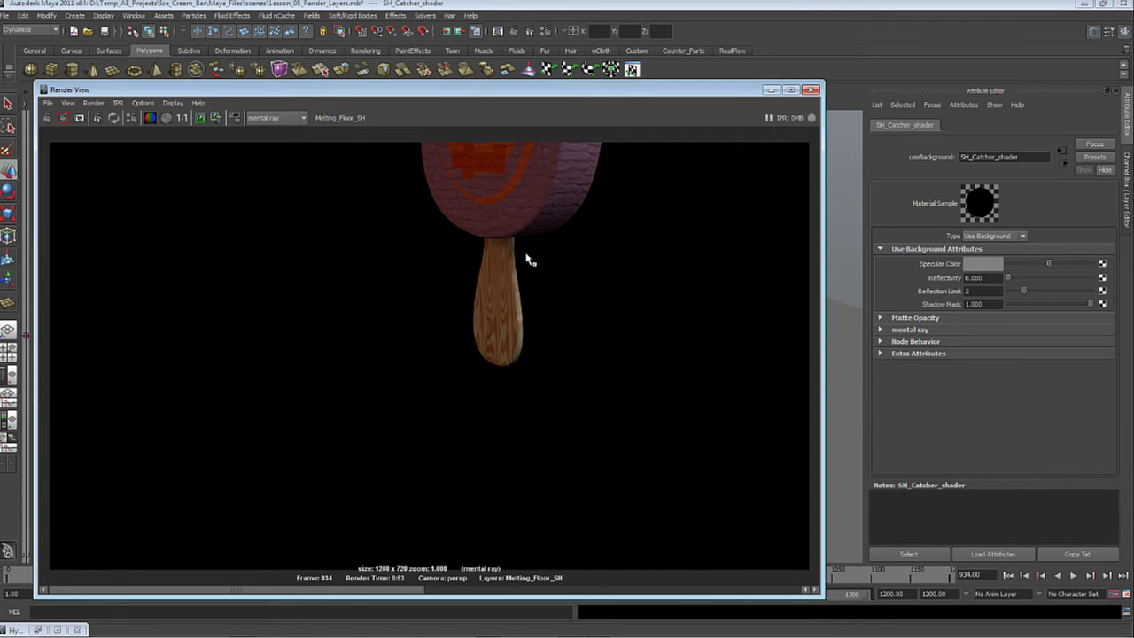
Inspect the alpha channel of the Melting_Floor_SH render, switch back to colour, and minimise the render window.
{"action": "left_click", "coordinate": [166, 121]}
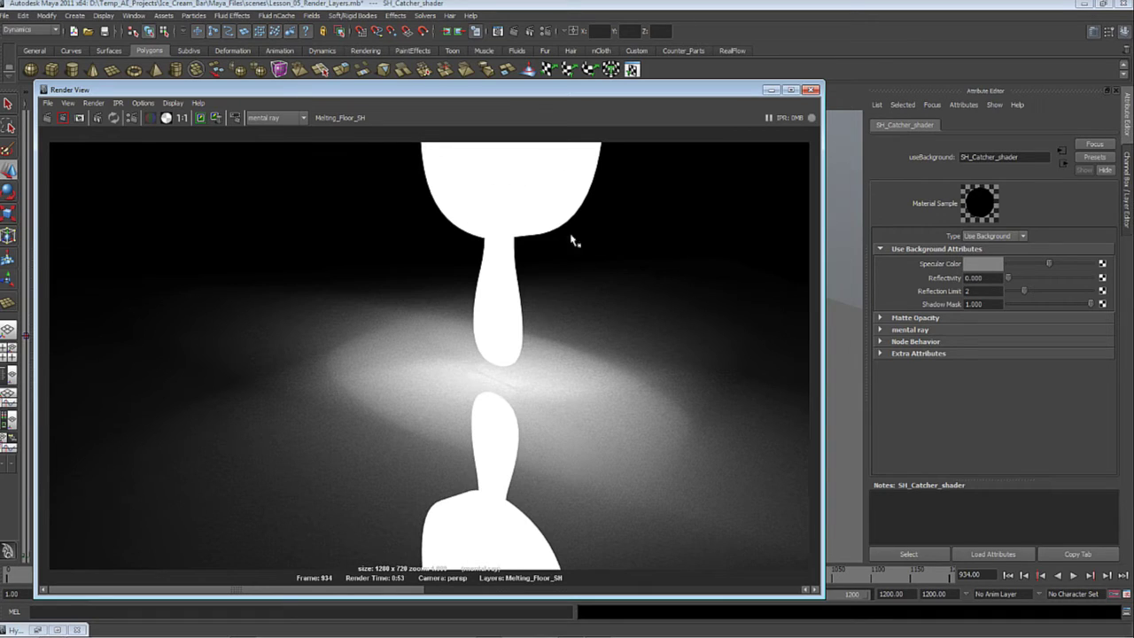
{"action": "left_click", "coordinate": [150, 117]}
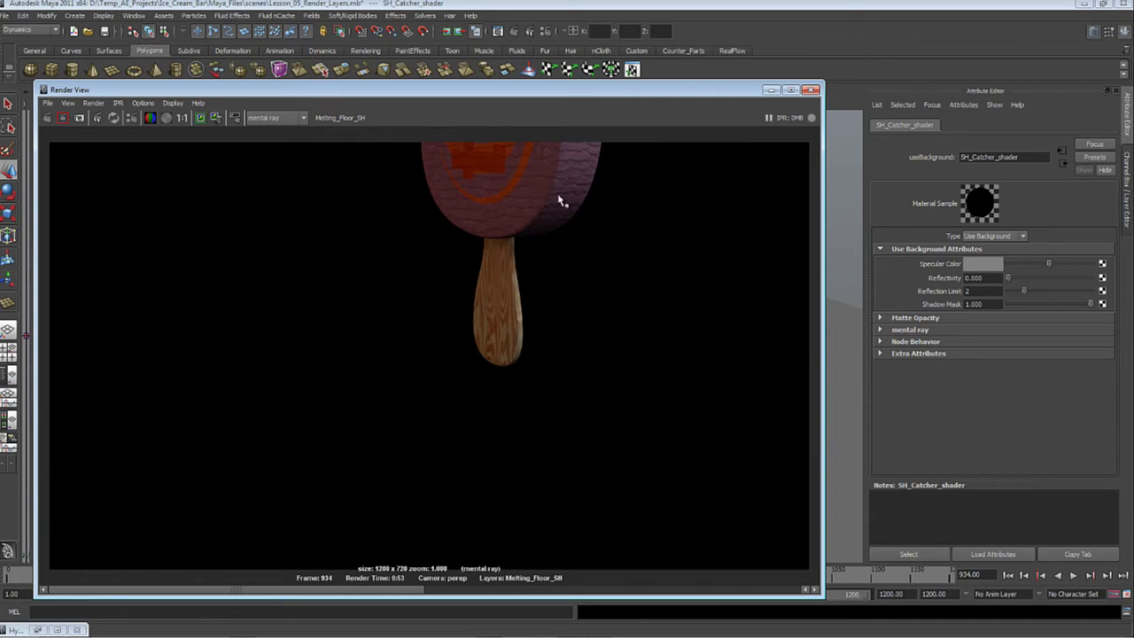
{"action": "left_click", "coordinate": [771, 90]}
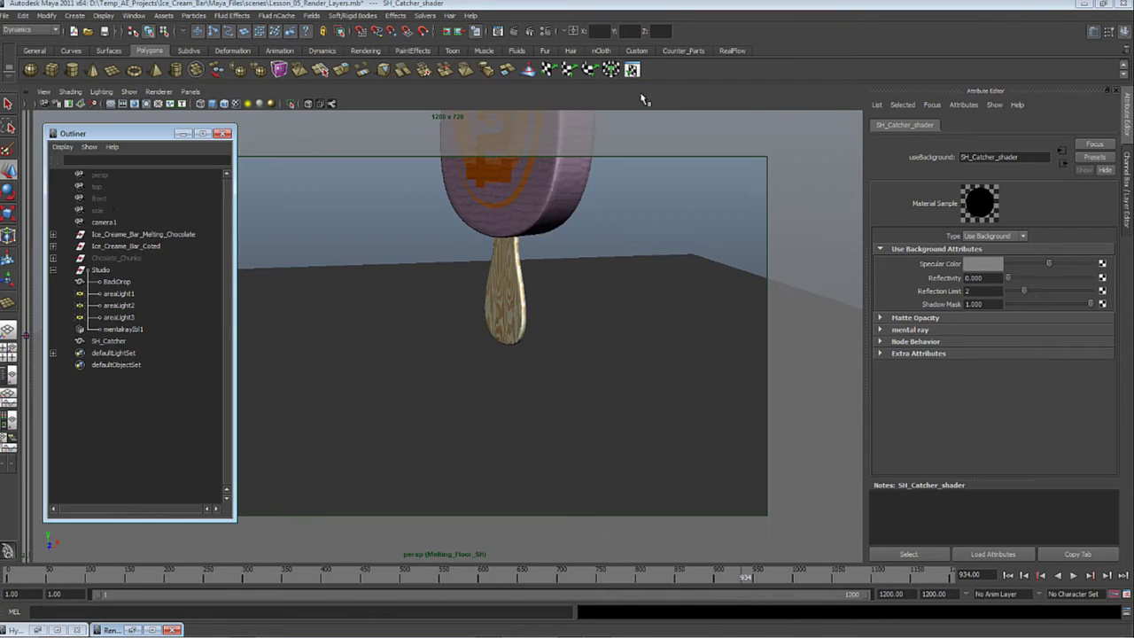
In the Melting_Floor_SH layer, turn off Primary Visibility for the melting chocolate mesh and the ice cream body.
{"action": "left_click", "coordinate": [155, 235]}
{"action": "left_click", "coordinate": [562, 251]}
{"action": "left_click", "coordinate": [486, 177]}
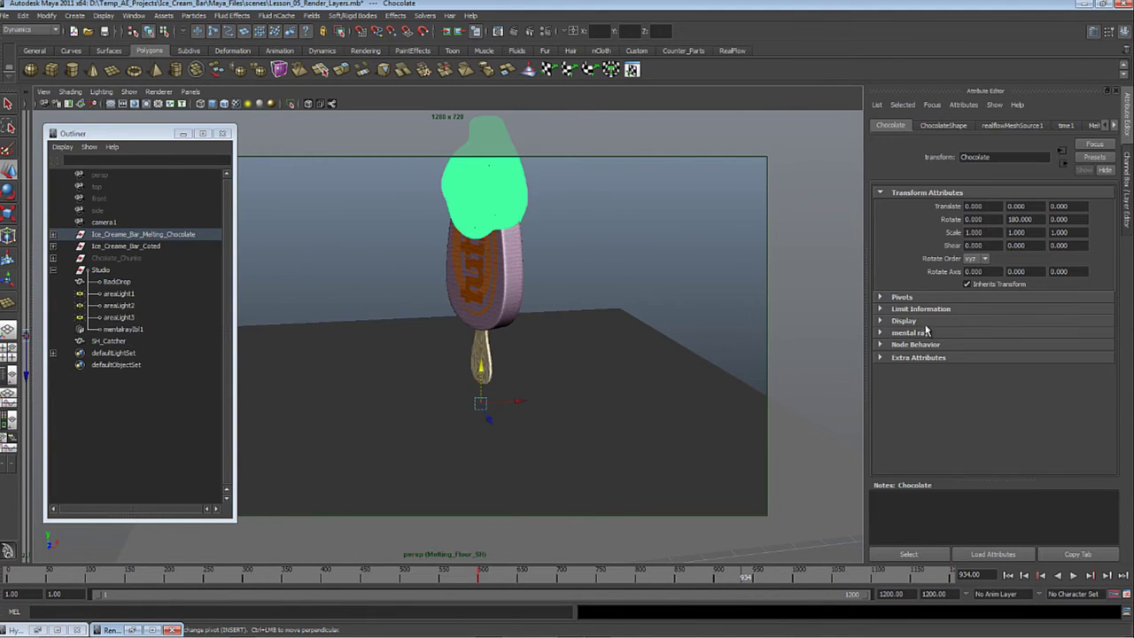
{"action": "left_click", "coordinate": [944, 125]}
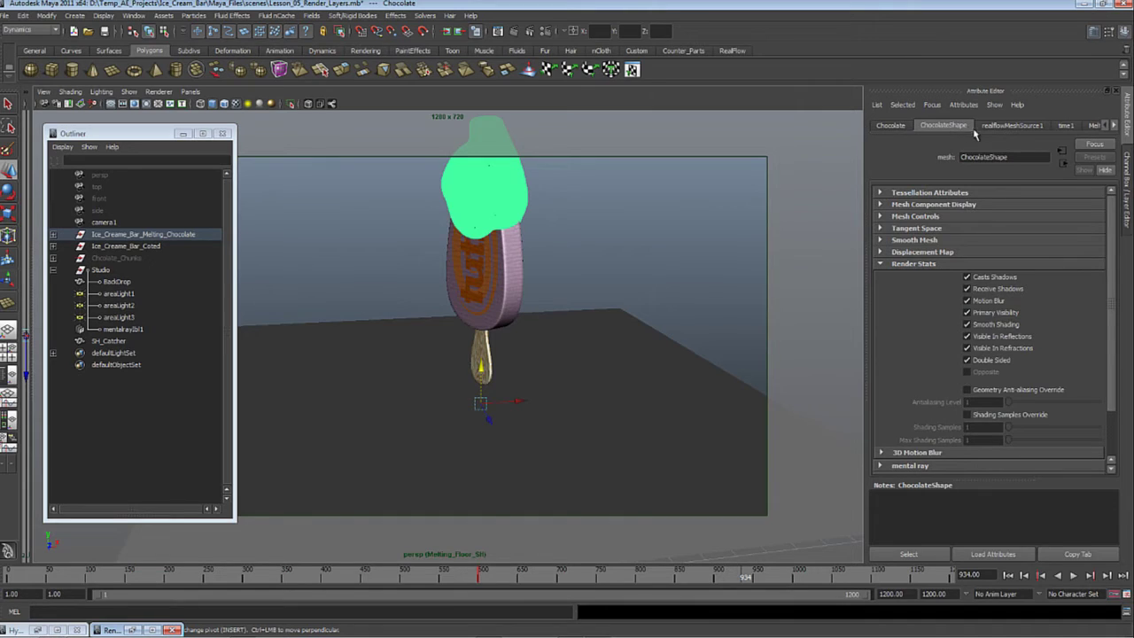
{"action": "left_click", "coordinate": [967, 313]}
{"action": "left_click", "coordinate": [506, 289]}
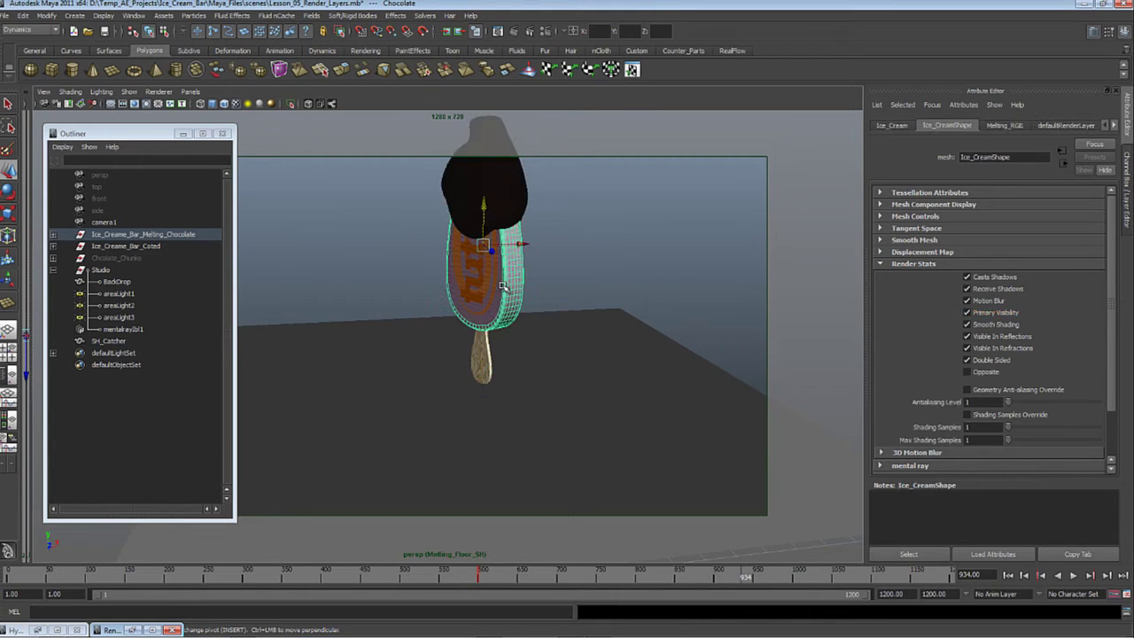
{"action": "left_click", "coordinate": [968, 313]}
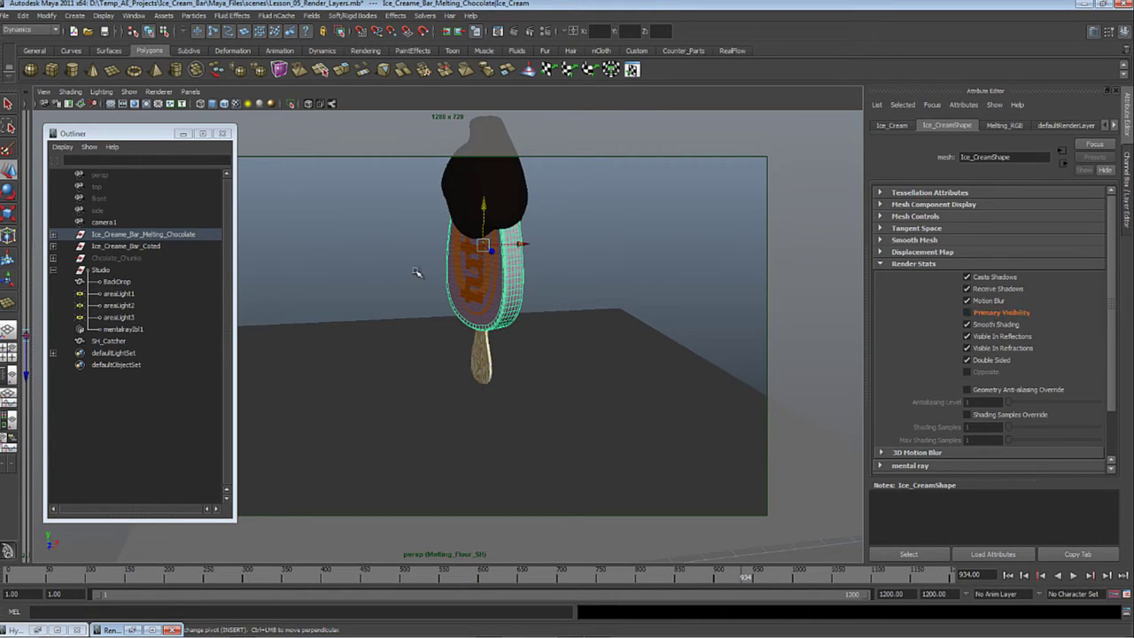
Turn off Primary Visibility, Visible In Reflections and Visible In Refractions for the ice cream bar's stick.
{"action": "left_click", "coordinate": [486, 363]}
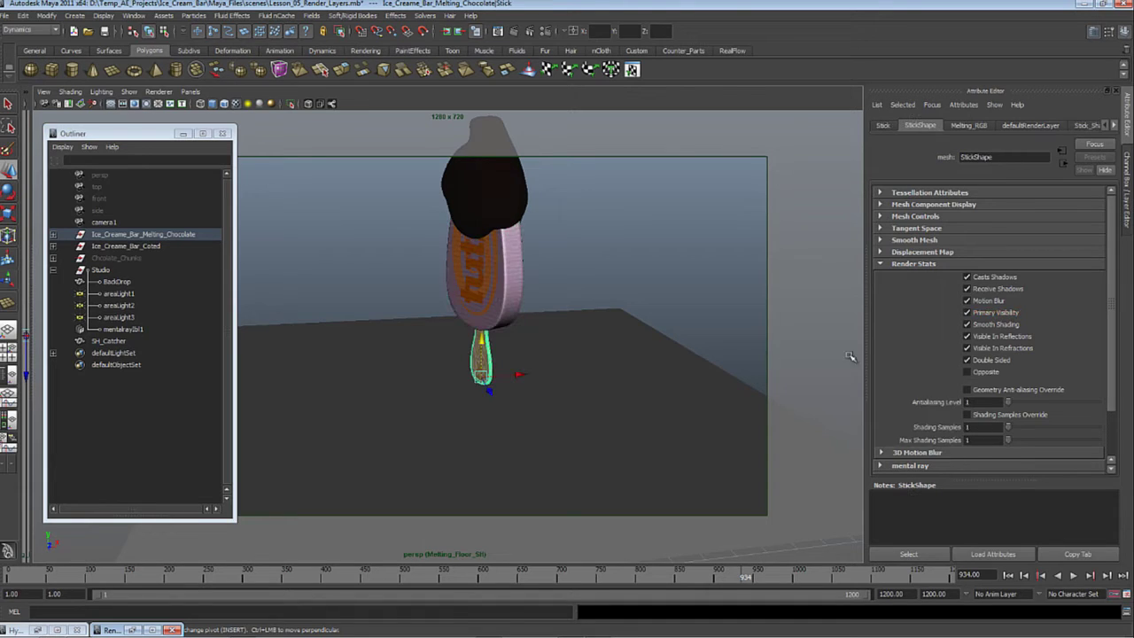
{"action": "left_click", "coordinate": [997, 314]}
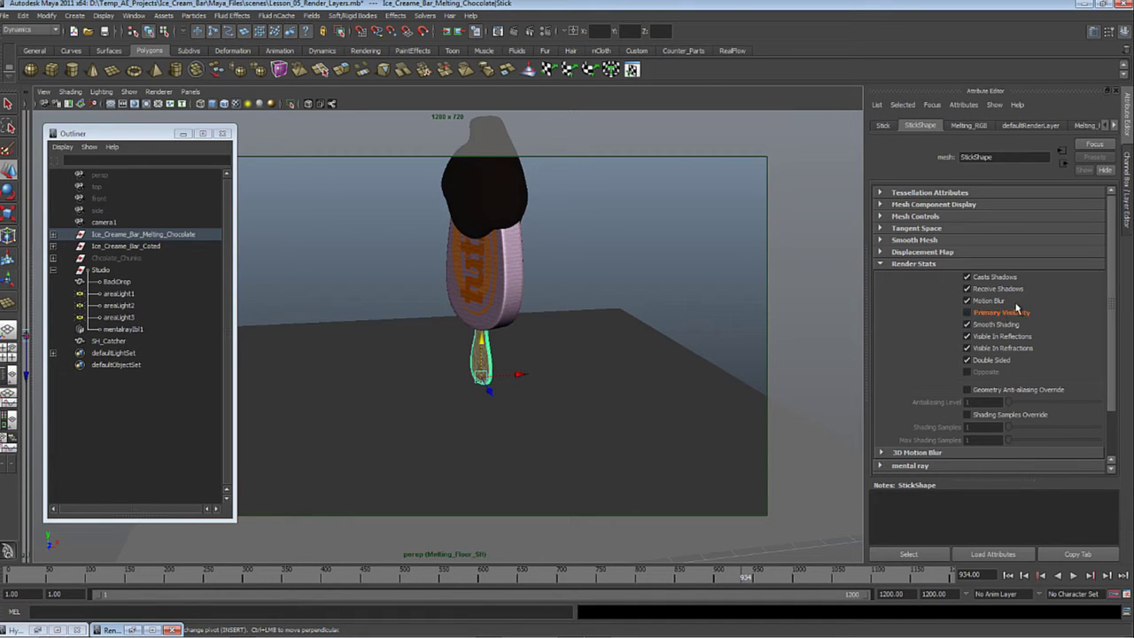
{"action": "left_click", "coordinate": [985, 338]}
{"action": "left_click", "coordinate": [979, 351]}
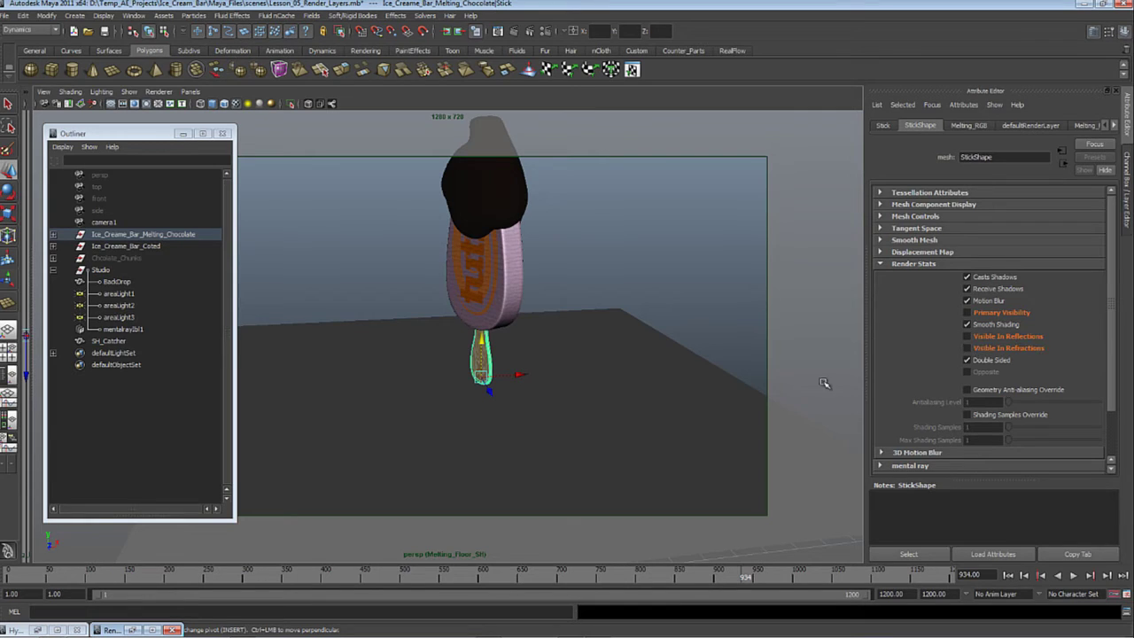
Turn off Visible In Reflections and Visible In Refractions for the ice cream body and the melting chocolate mesh.
{"action": "left_click", "coordinate": [484, 296]}
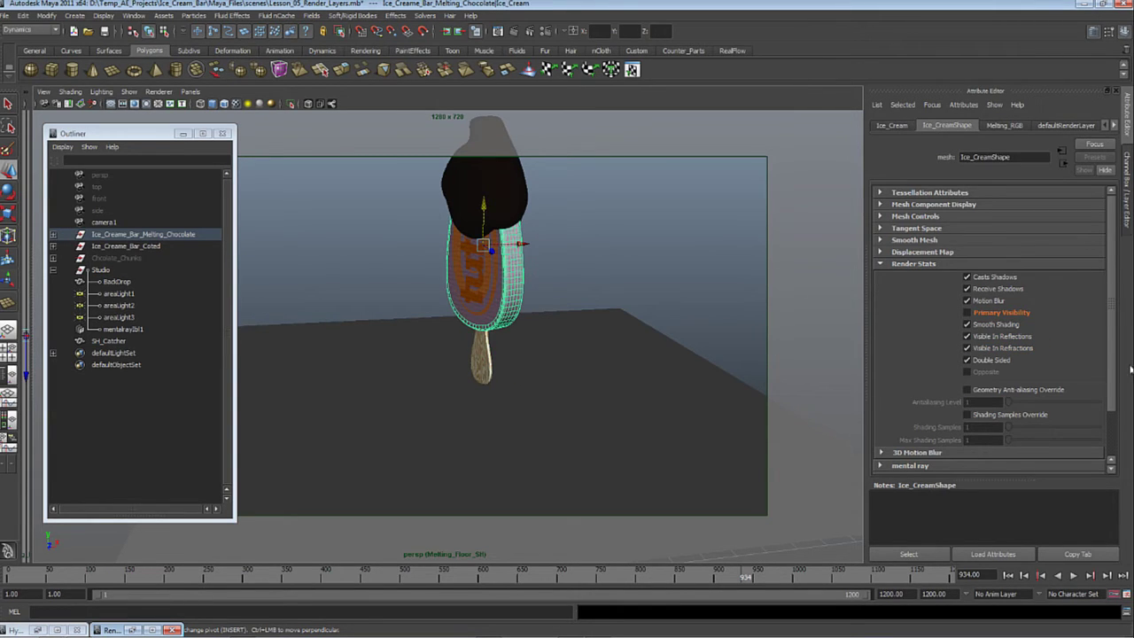
{"action": "left_click", "coordinate": [975, 337]}
{"action": "left_click", "coordinate": [978, 351]}
{"action": "left_click", "coordinate": [514, 184]}
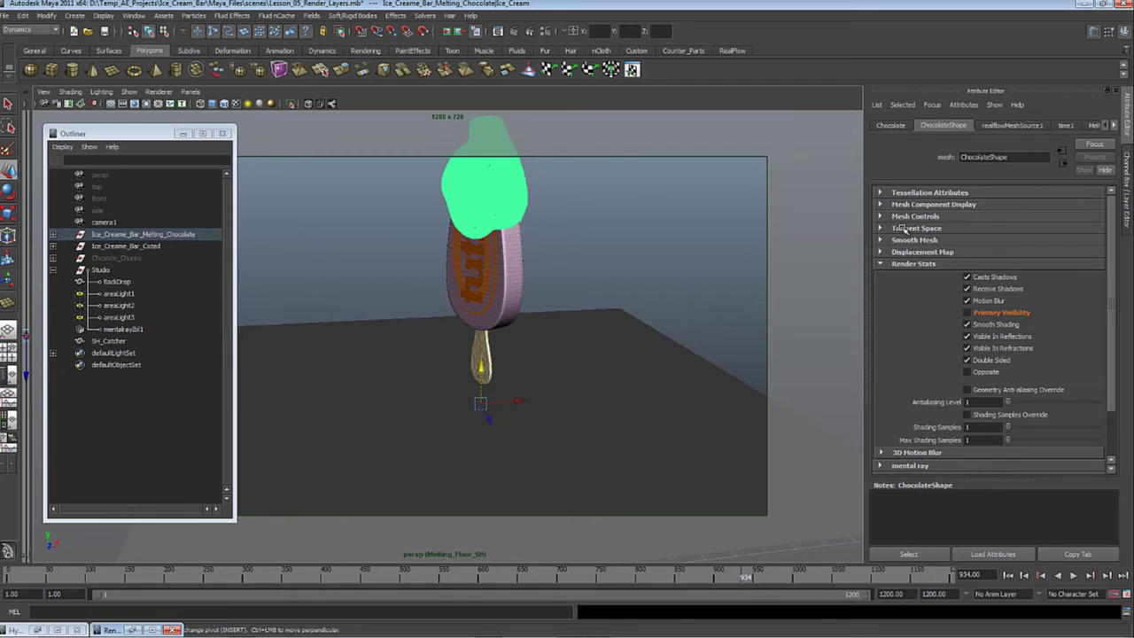
{"action": "left_click", "coordinate": [997, 336]}
{"action": "left_click", "coordinate": [1001, 348]}
Test-render the Melting_Floor_SH layer, examine the shadow in its alpha channel, and close the render window.
{"action": "scroll", "coordinate": [621, 375], "scroll_direction": "up", "scroll_amount": 3}
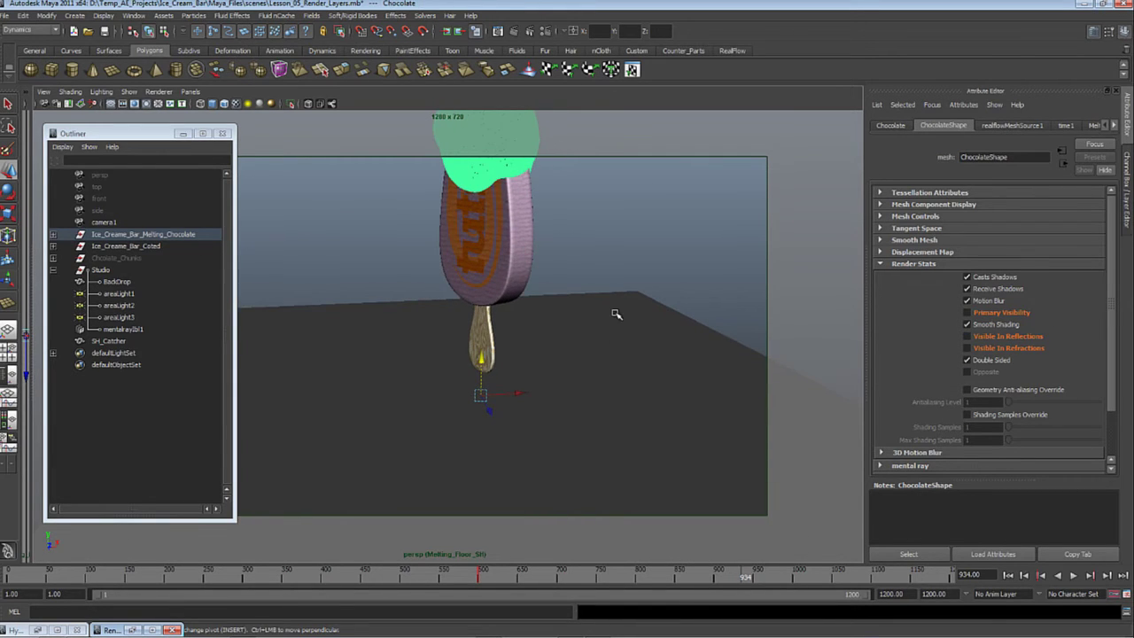
{"action": "left_click", "coordinate": [514, 32]}
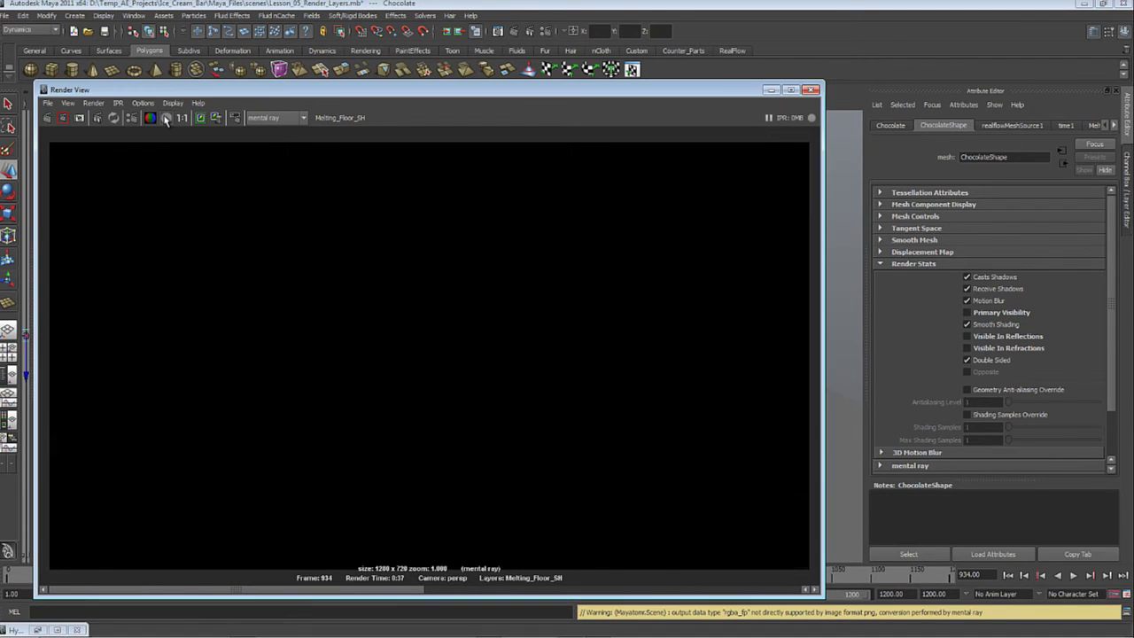
{"action": "left_click", "coordinate": [166, 117]}
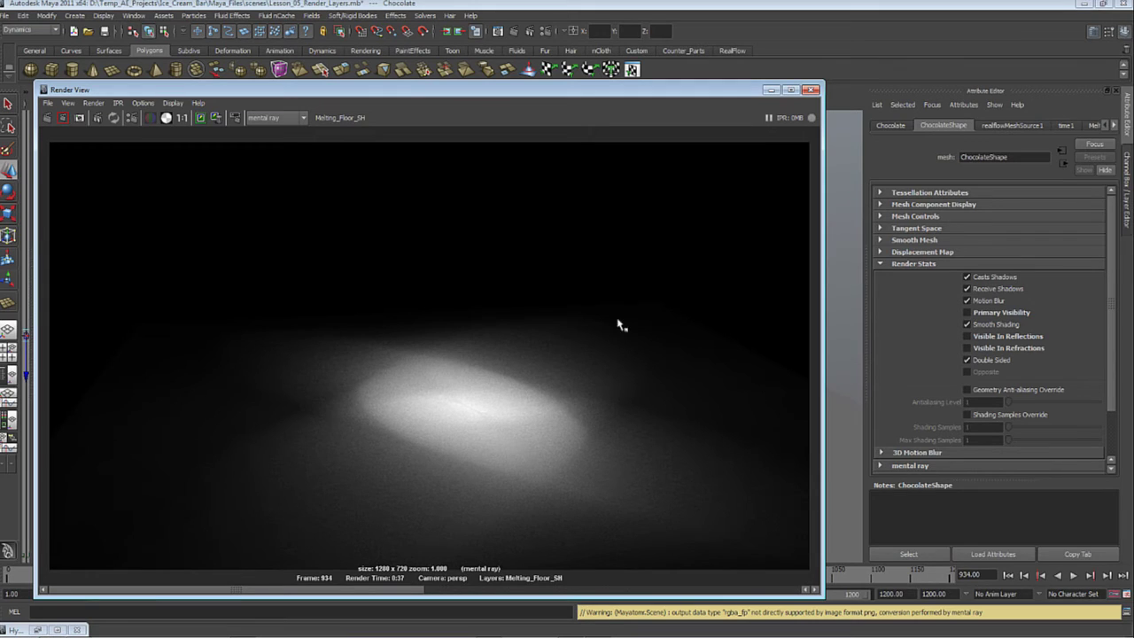
{"action": "left_click", "coordinate": [810, 89]}
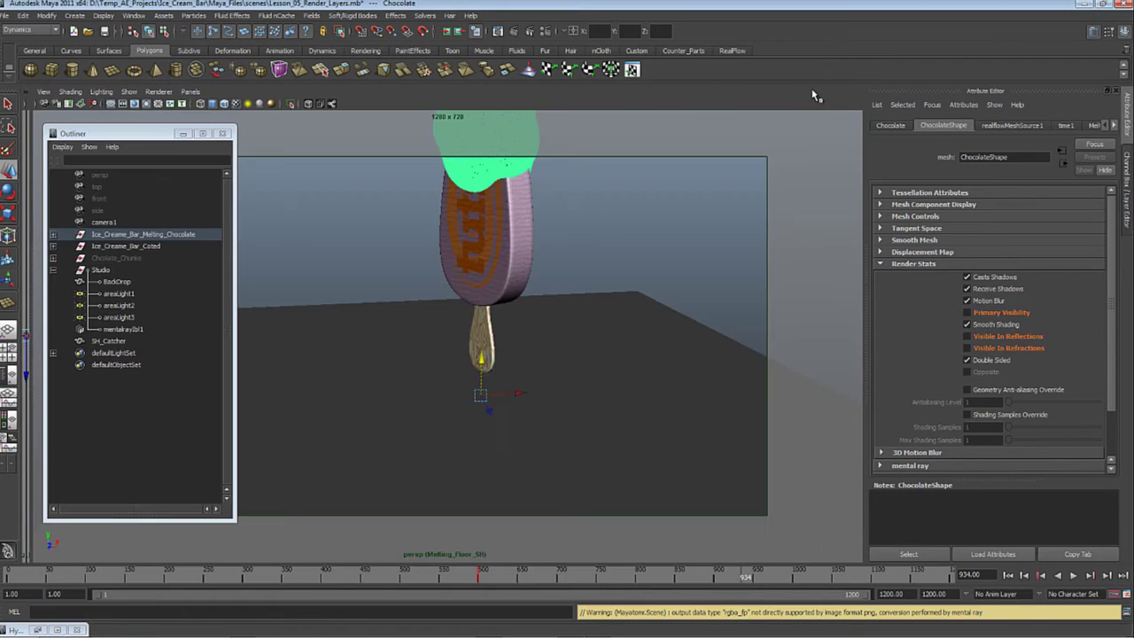
Check Melting_Beauty's render settings, set the Melting_AO layer's file name prefix to Melting_Ao and create a layer override for it.
{"action": "left_click", "coordinate": [1126, 177]}
{"action": "right_click_drag", "start_coordinate": [734, 422], "coordinate": [625, 372], "text": "alt"}
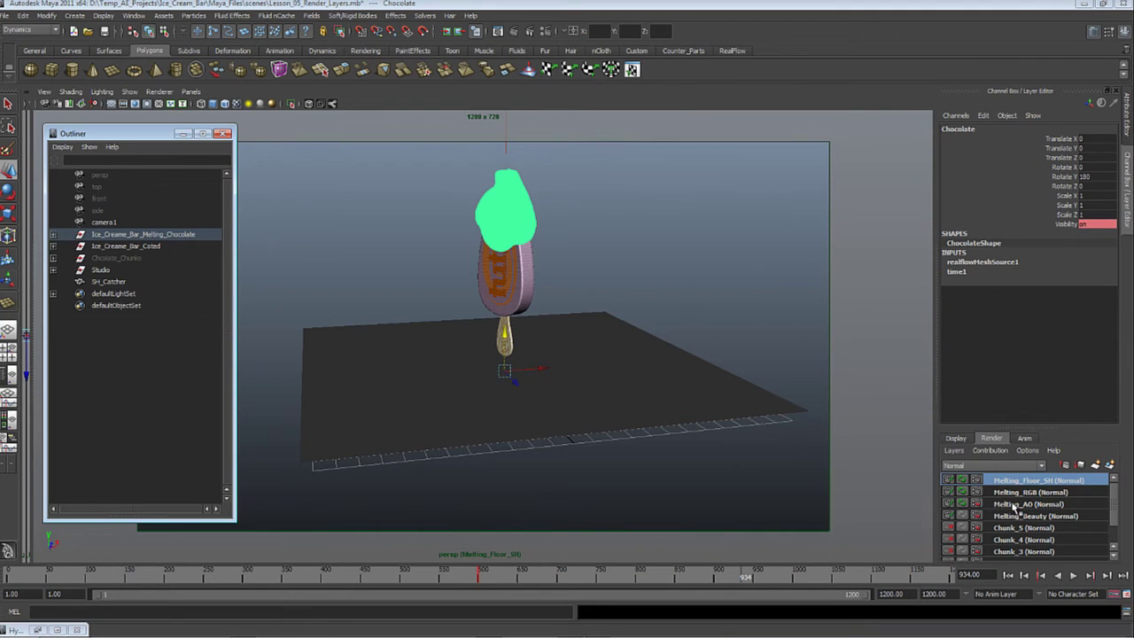
{"action": "left_click", "coordinate": [980, 519]}
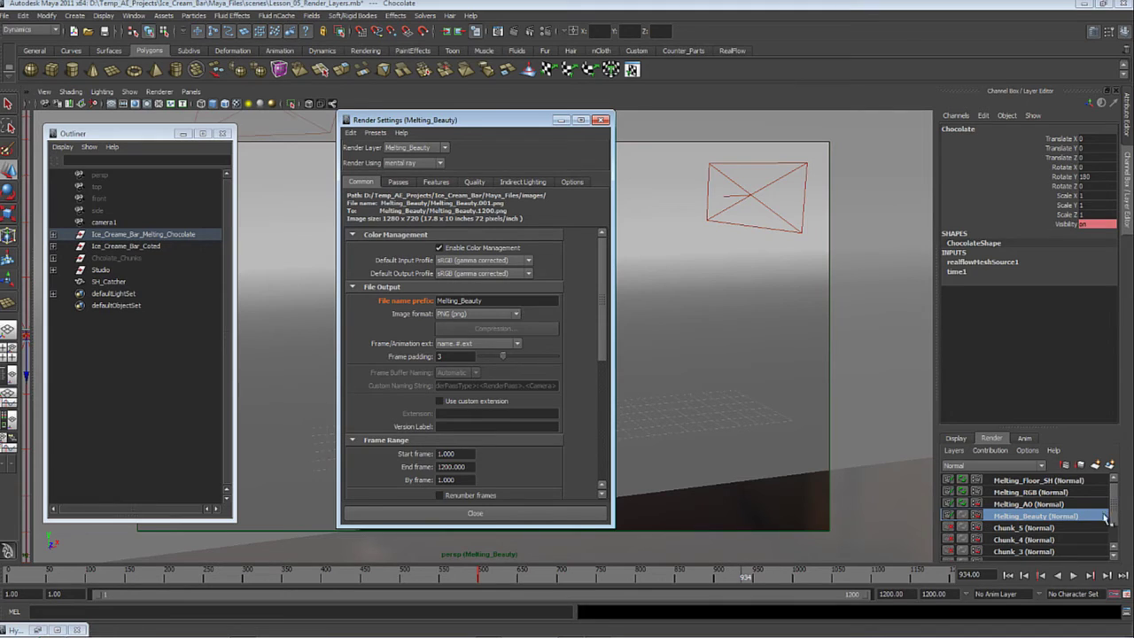
{"action": "left_click", "coordinate": [989, 505]}
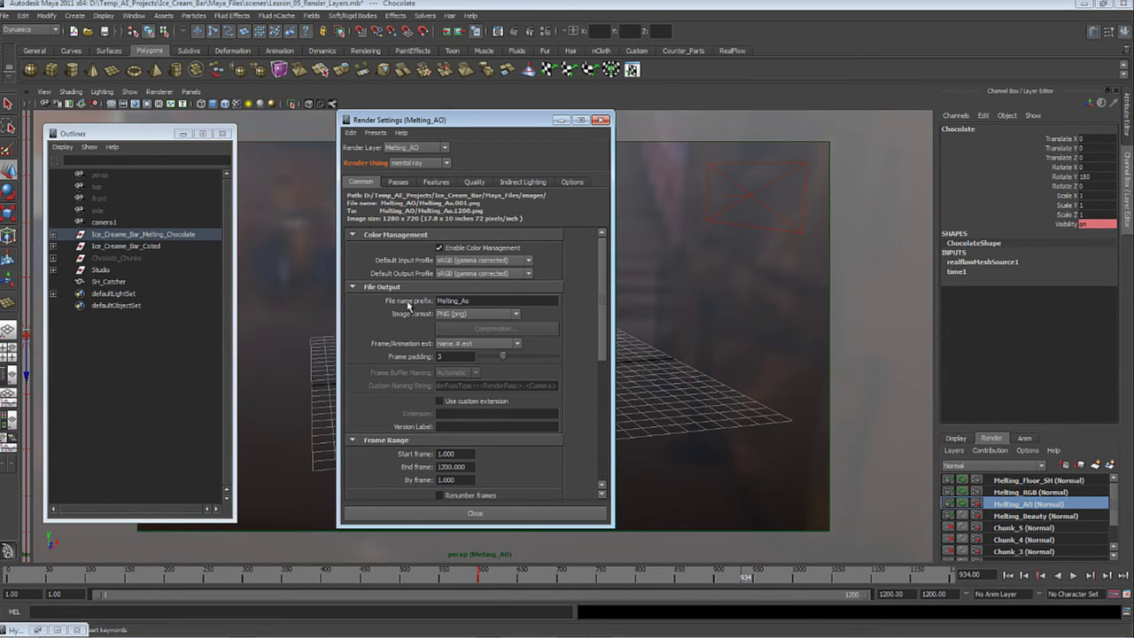
{"action": "right_click", "coordinate": [409, 305]}
{"action": "left_click", "coordinate": [439, 320]}
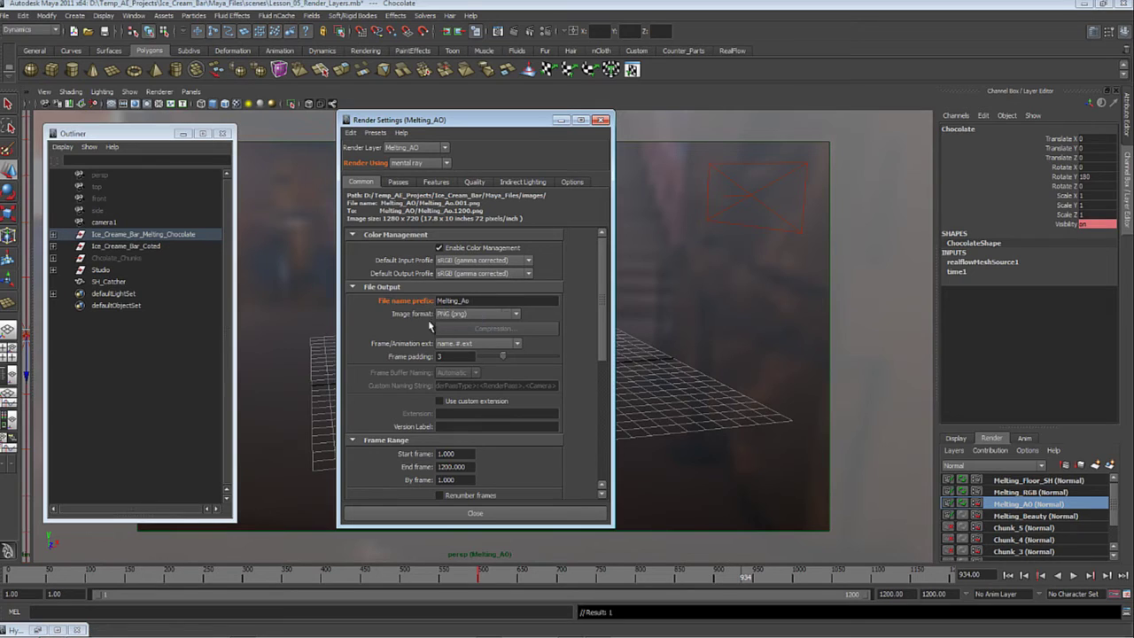
Set the Melting_RGB layer's file name prefix to Melting_RGB and create a layer override for it.
{"action": "left_click", "coordinate": [1027, 494]}
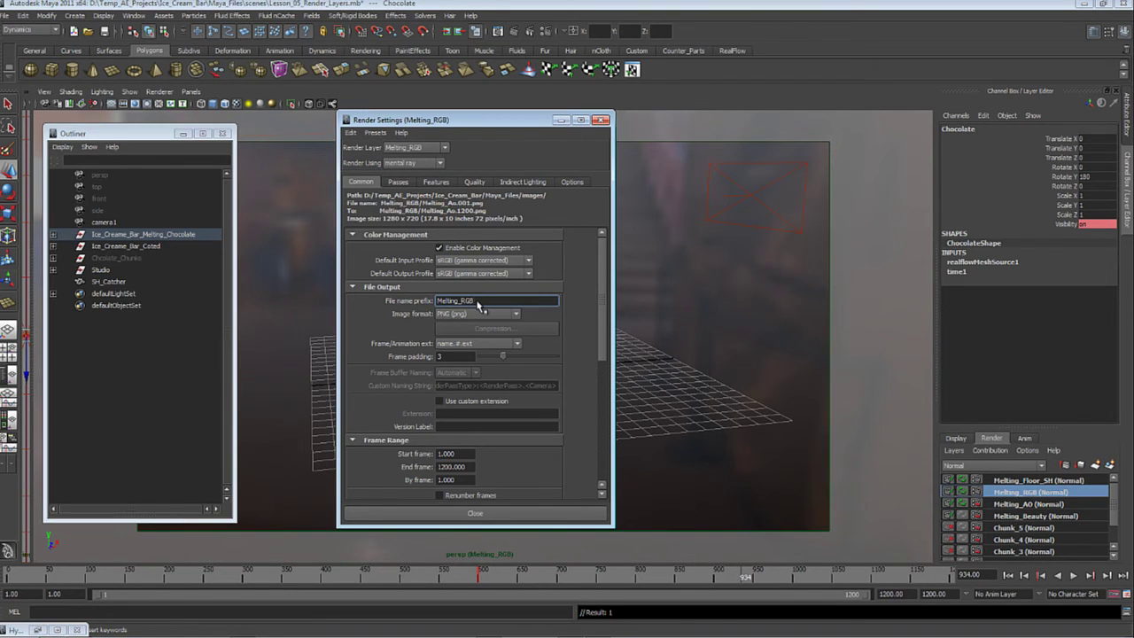
{"action": "right_click", "coordinate": [395, 305]}
{"action": "left_click", "coordinate": [426, 321]}
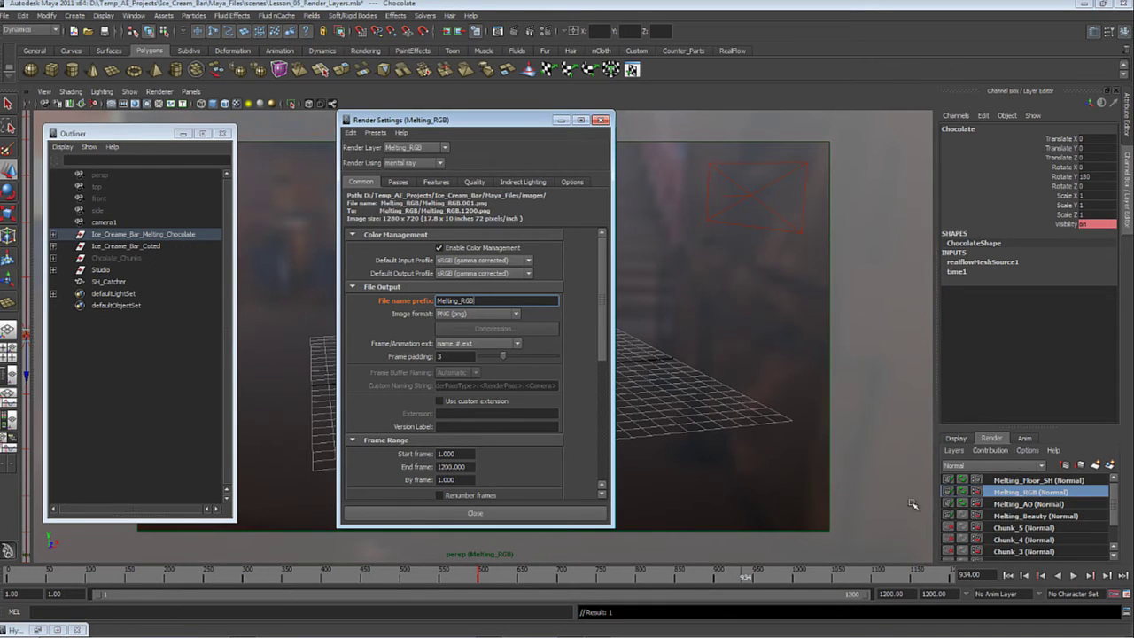
Set the Melting_Floor_SH layer's file name prefix to Melting_Floor_SH, create a layer override for it, and close the render settings.
{"action": "left_click", "coordinate": [1028, 480]}
{"action": "left_click", "coordinate": [495, 302]}
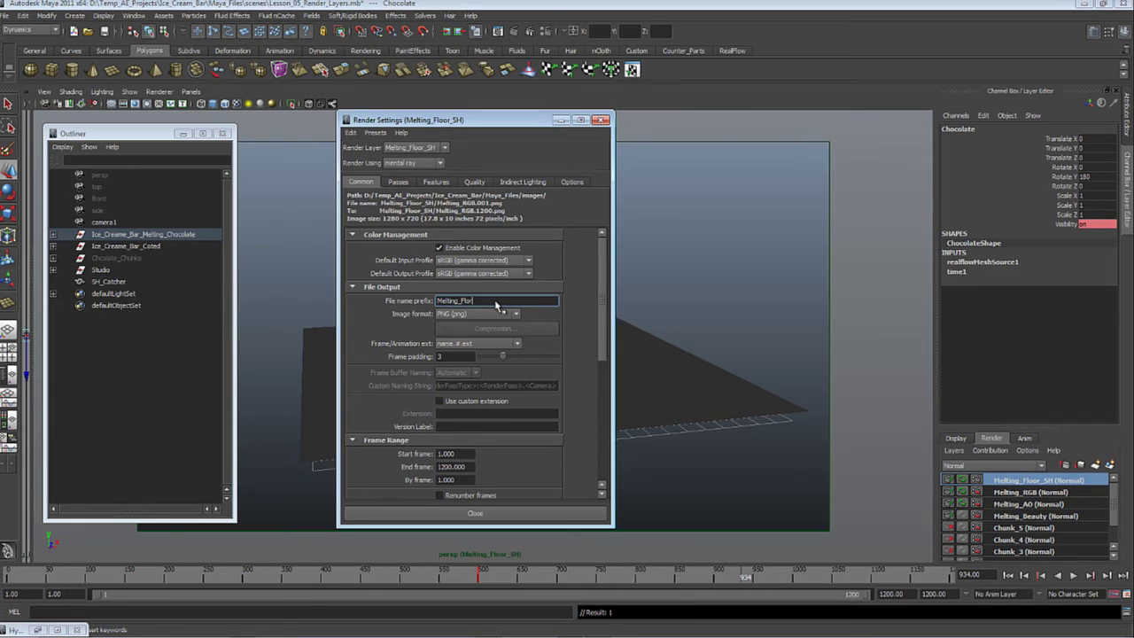
{"action": "type", "text": "Floor_SH"}
{"action": "right_click", "coordinate": [417, 305]}
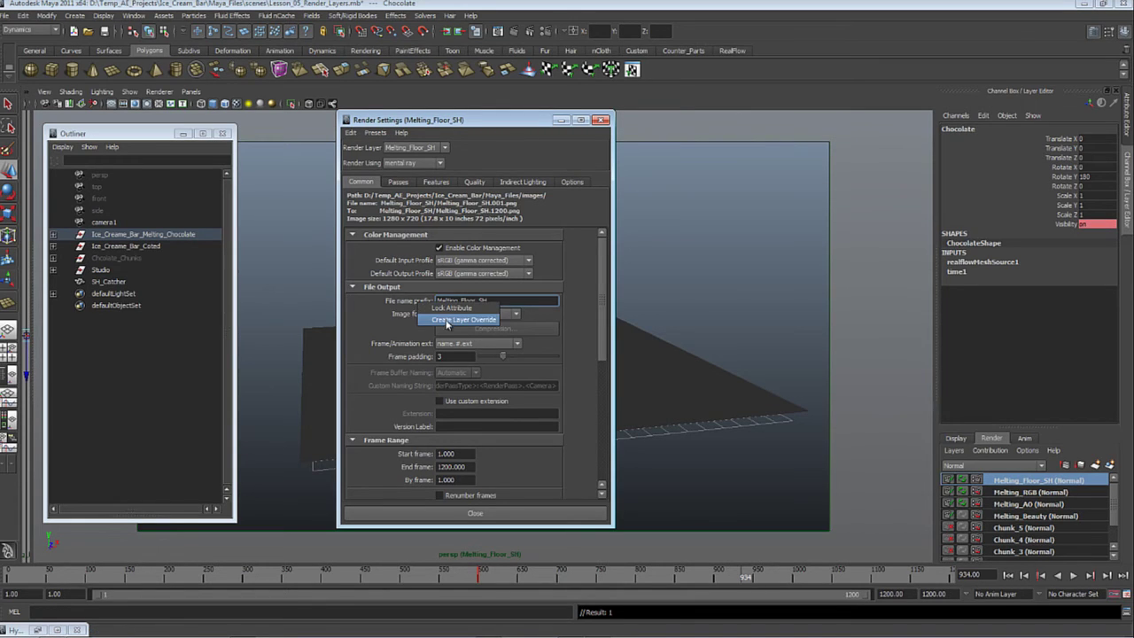
{"action": "left_click", "coordinate": [450, 323]}
{"action": "left_click", "coordinate": [475, 513]}
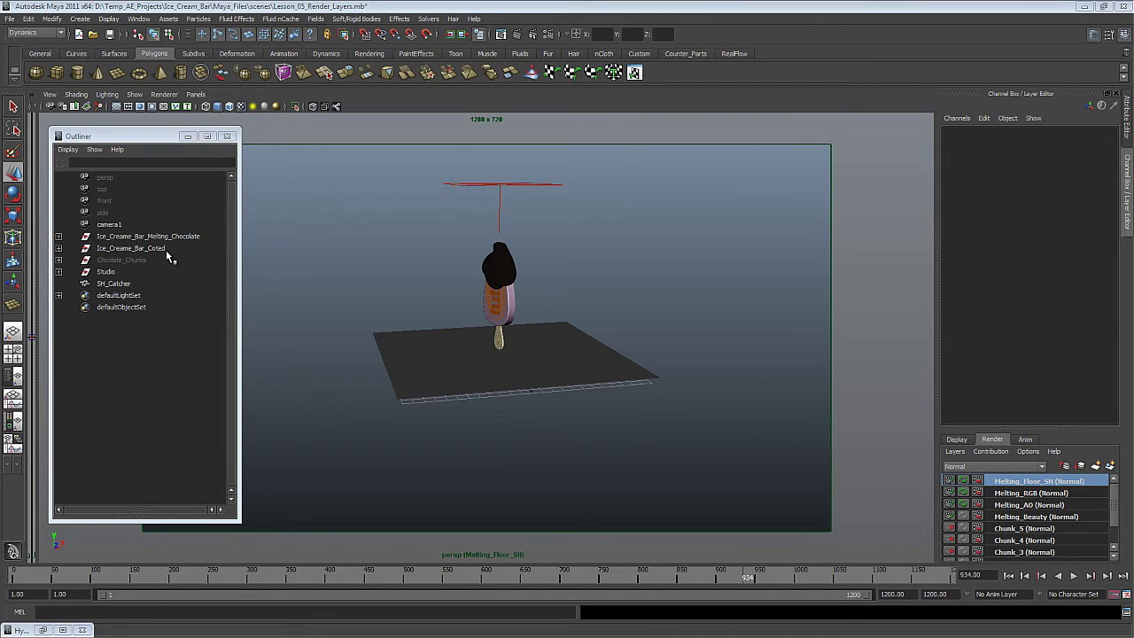
Create a render layer named Coted_Beauty containing Ice_Creame_Bar_Coted, BackDrop, areaLight1, areaLight2 and mentalrayIbl1.
{"action": "left_click", "coordinate": [166, 250]}
{"action": "left_click", "coordinate": [59, 271]}
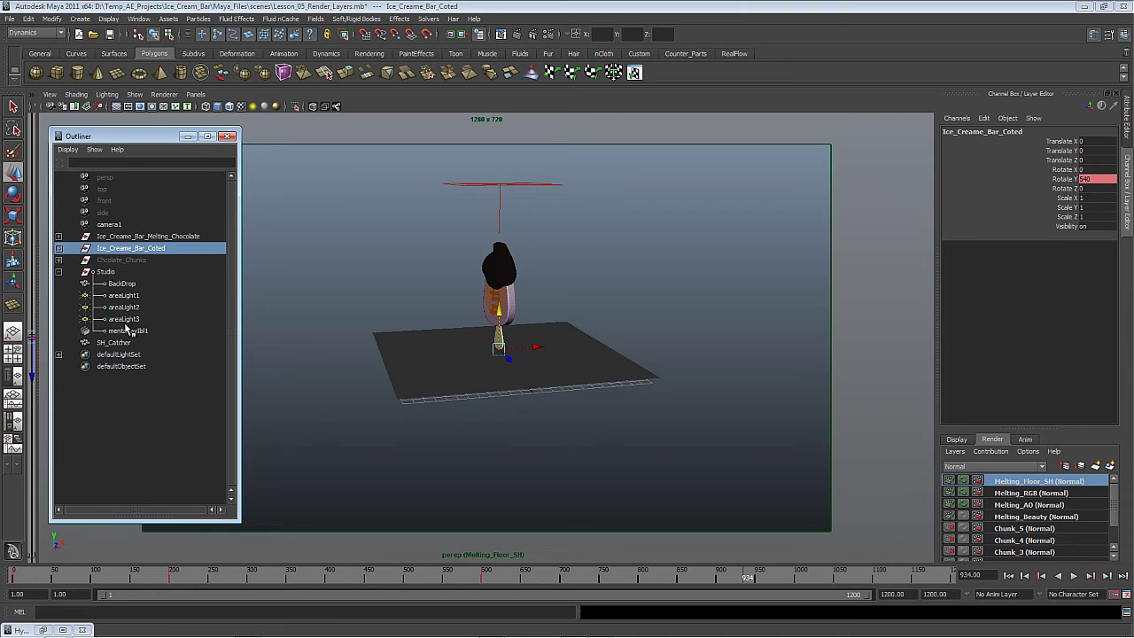
{"action": "left_click_drag", "start_coordinate": [133, 285], "coordinate": [133, 312], "text": "ctrl"}
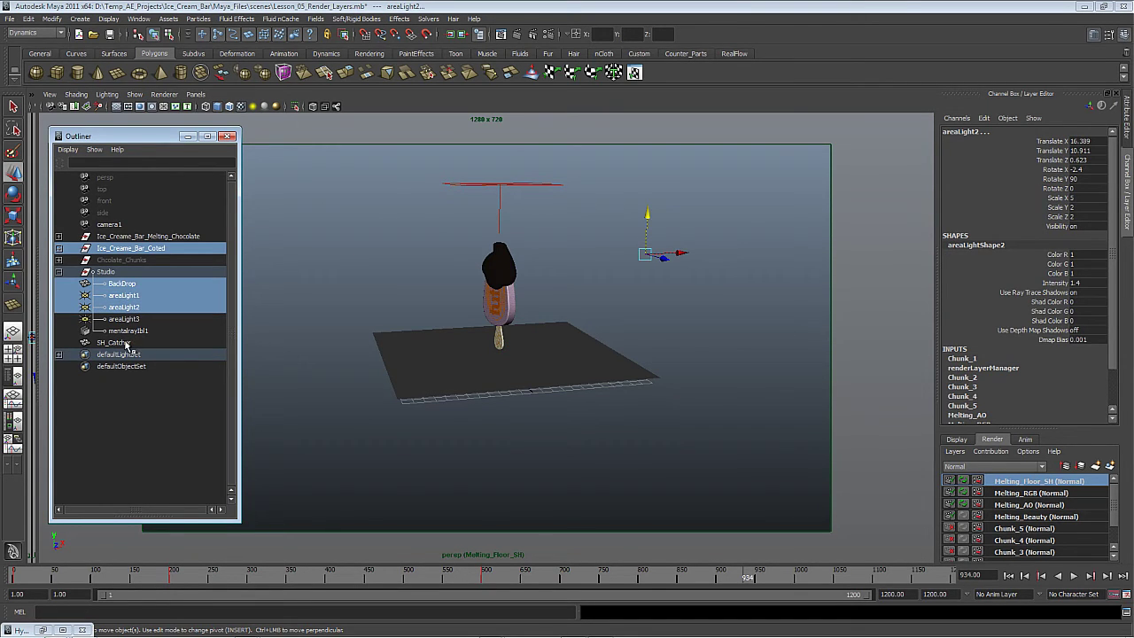
{"action": "left_click", "coordinate": [133, 331], "text": "ctrl"}
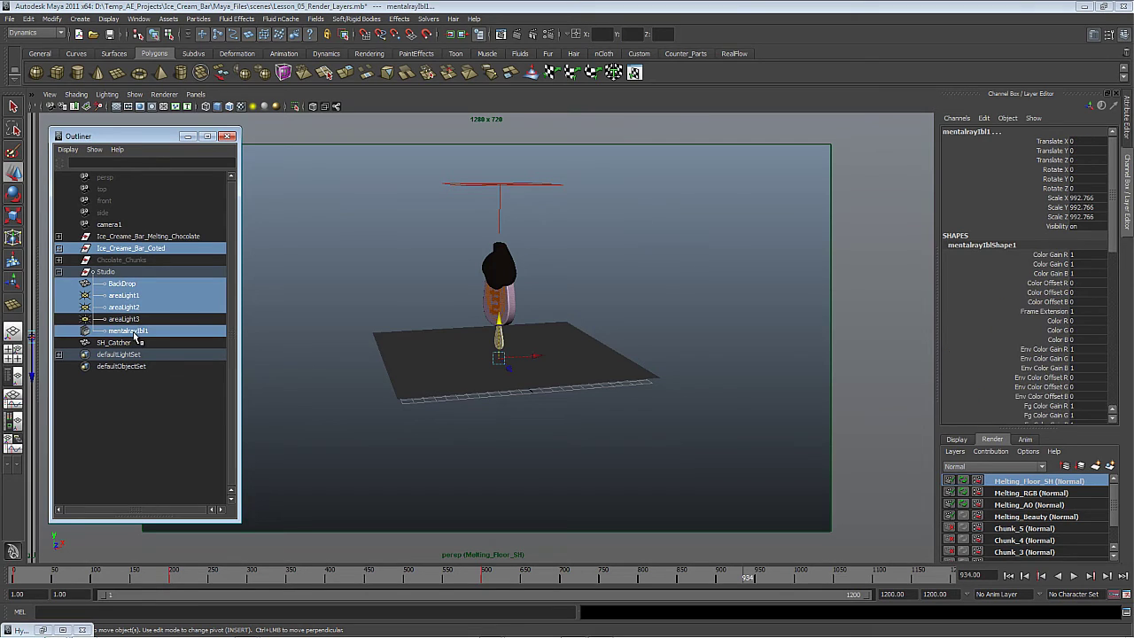
{"action": "left_click", "coordinate": [1110, 466]}
{"action": "left_click", "coordinate": [1023, 483]}
{"action": "double_click", "coordinate": [1023, 483]}
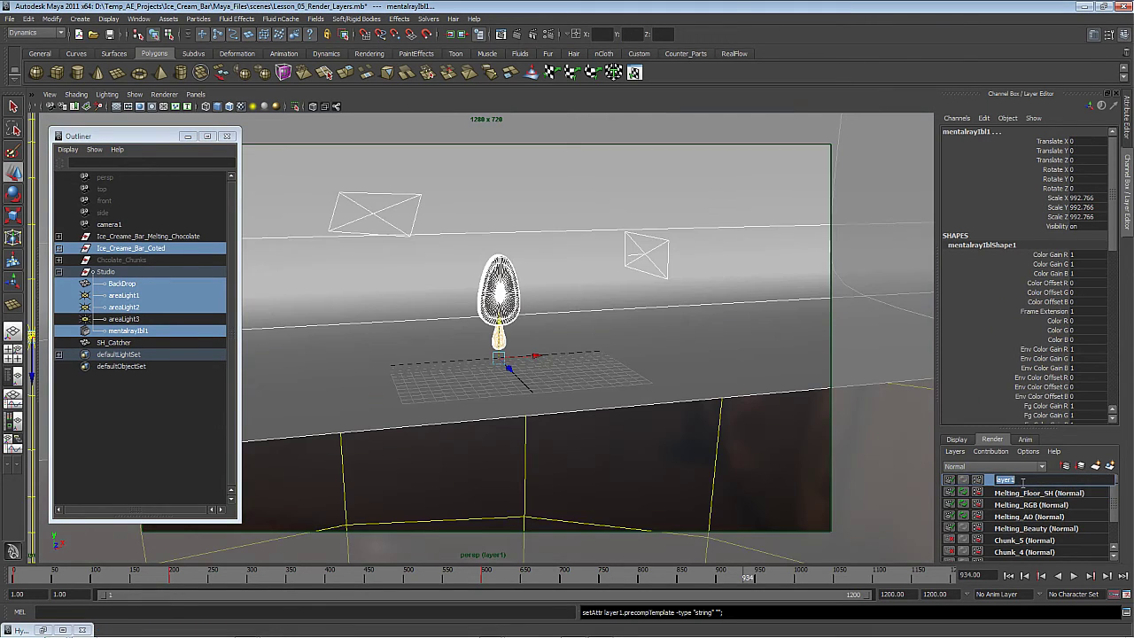
{"action": "type", "text": "Coted_Beauty"}
{"action": "key", "text": "Return"}
In the Coted_Beauty layer's render settings, override the file name prefix with Coted_Beauty.
{"action": "left_click", "coordinate": [977, 480]}
{"action": "scroll", "coordinate": [495, 317], "scroll_direction": "up", "scroll_amount": 5}
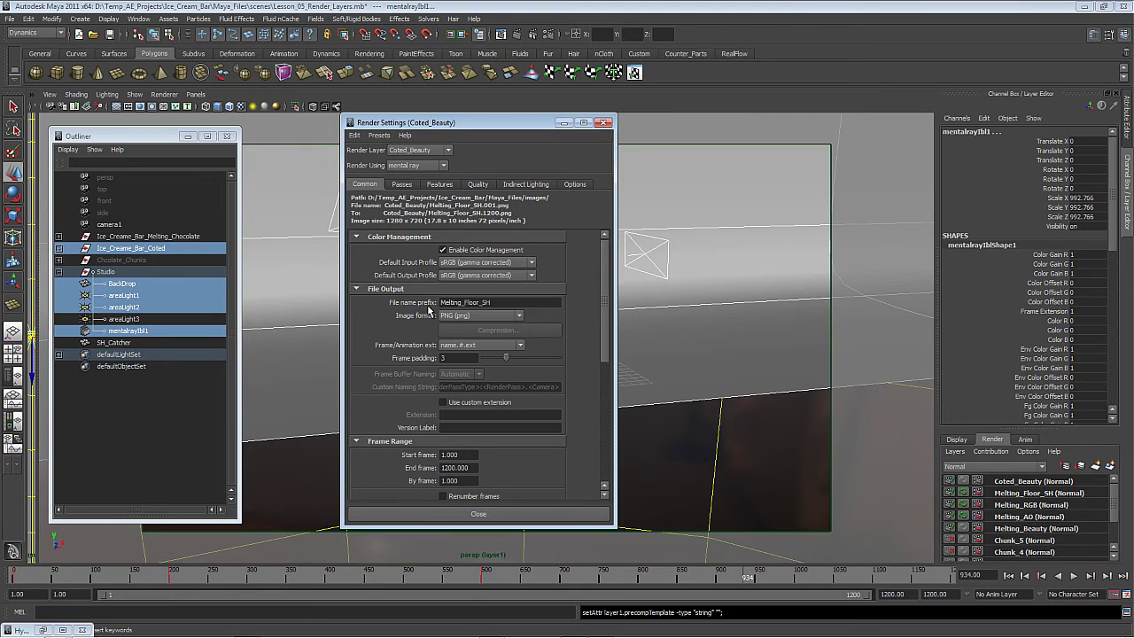
{"action": "double_click", "coordinate": [496, 303]}
{"action": "type", "text": "Cot"}
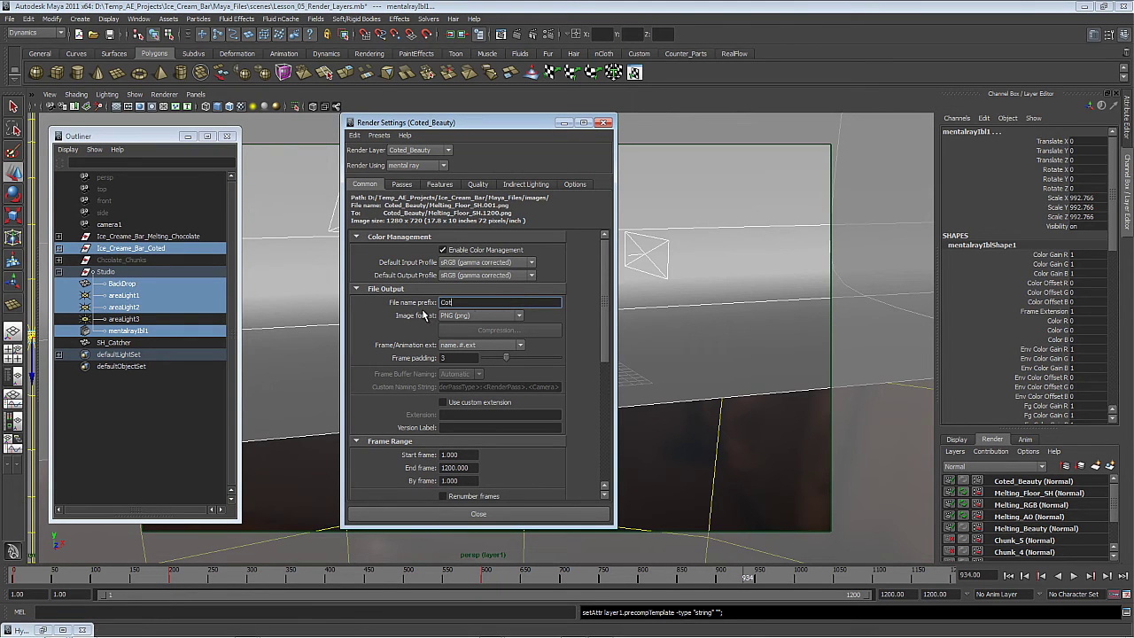
{"action": "type", "text": "ed_Beauty"}
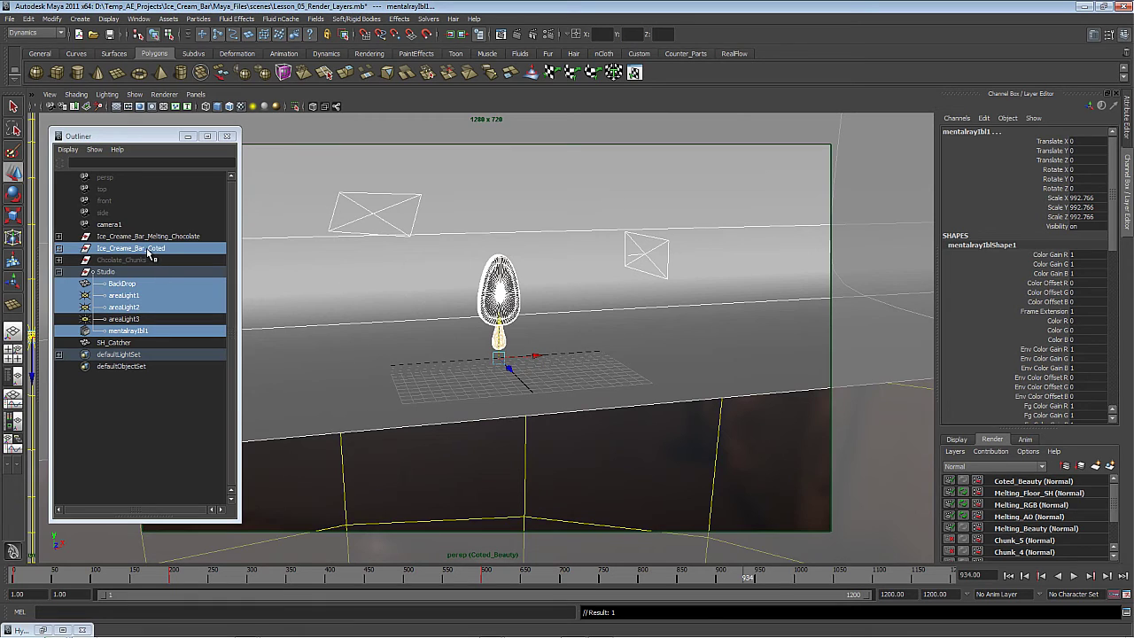
Create a render layer named Coted_AO containing Ice_Creame_Bar_Coted, areaLight1, areaLight2 and mentalrayIbl1.
{"action": "left_click", "coordinate": [148, 249]}
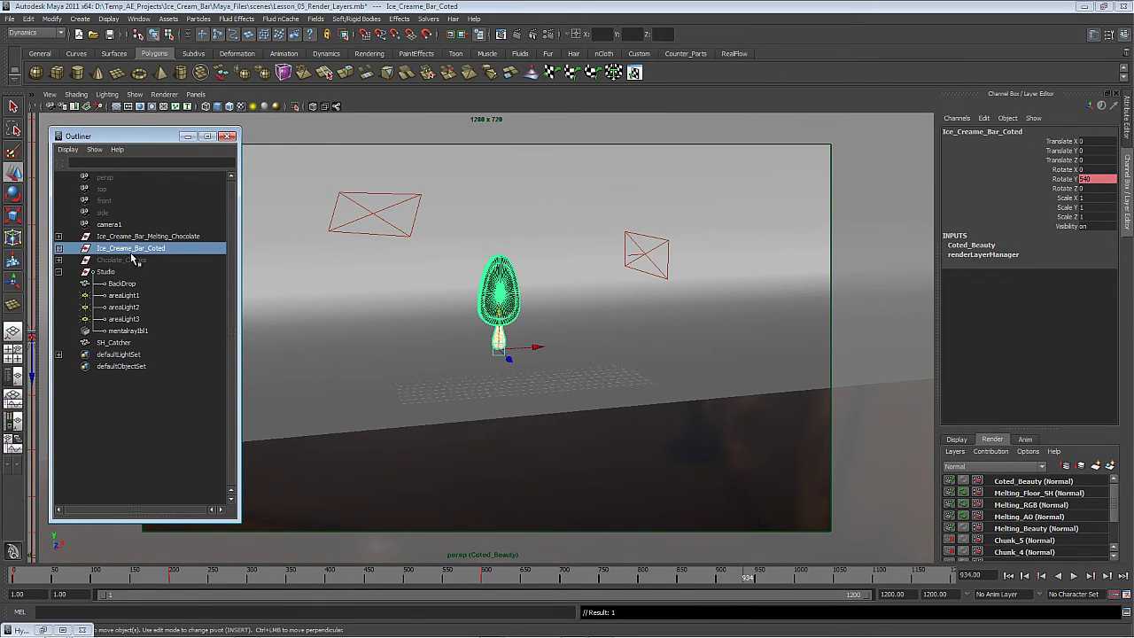
{"action": "left_click", "coordinate": [131, 295], "text": "ctrl"}
{"action": "left_click", "coordinate": [131, 308], "text": "ctrl"}
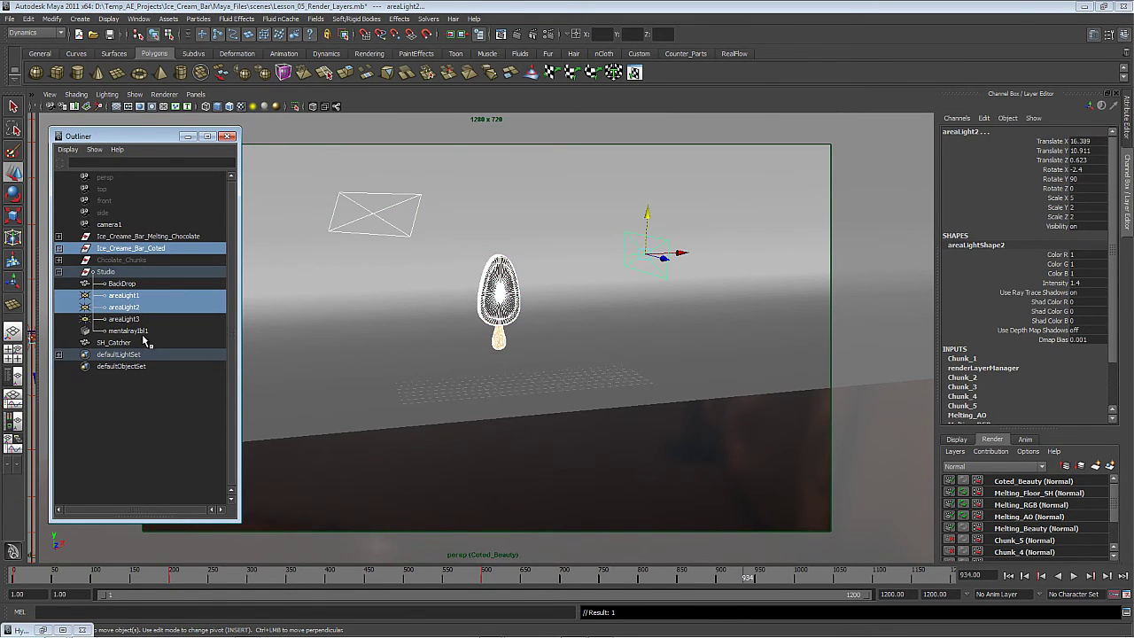
{"action": "left_click", "coordinate": [133, 330], "text": "ctrl"}
{"action": "left_click", "coordinate": [1108, 466]}
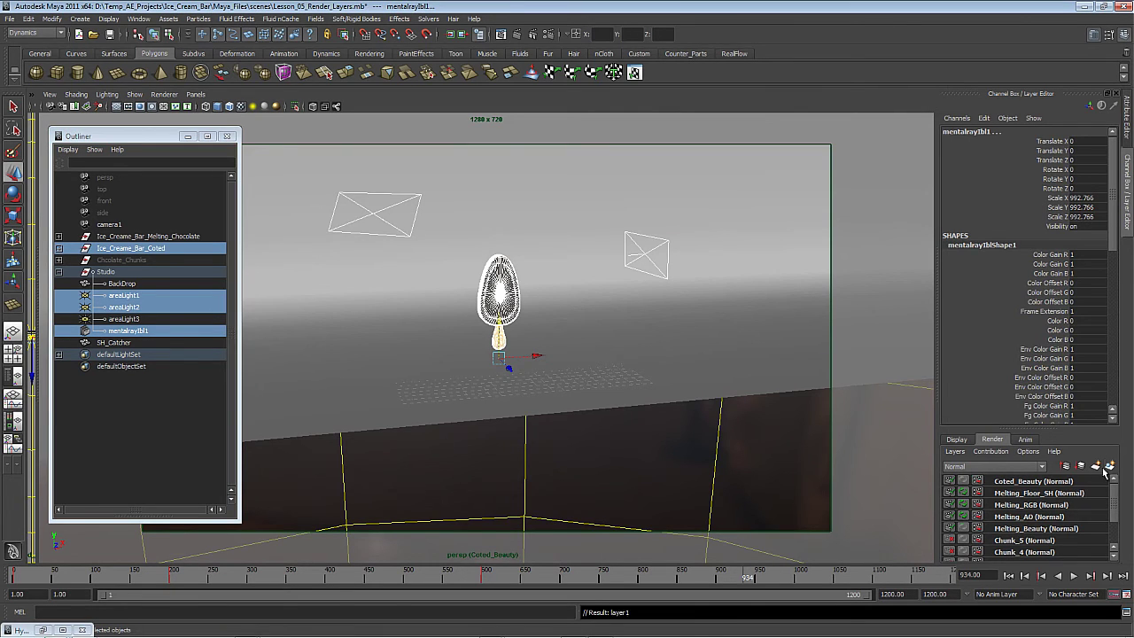
{"action": "double_click", "coordinate": [1028, 481]}
{"action": "type", "text": "Coted_AO"}
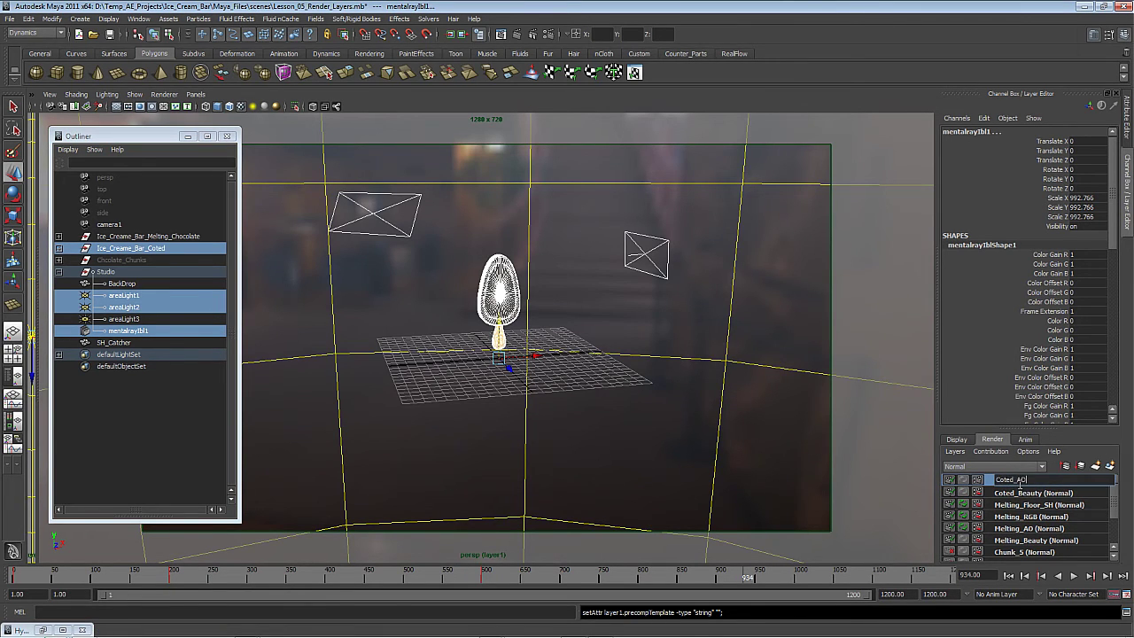
{"action": "key", "text": "Return"}
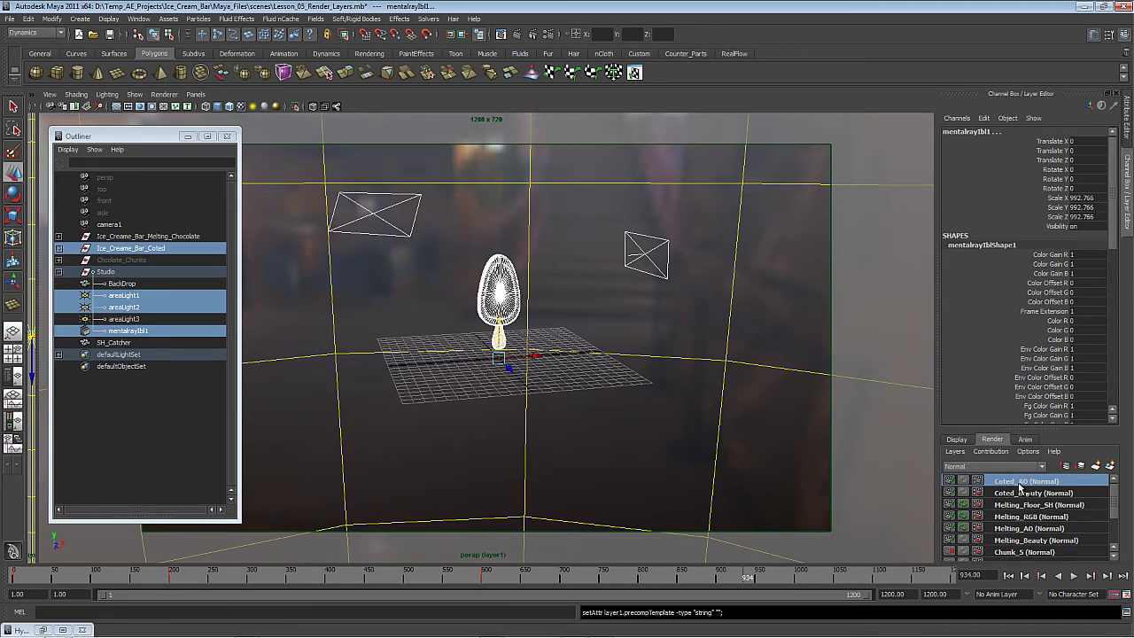
In the Coted_AO layer, assign the ambient-occlusion surface shader to the coated bar's ice cream and stick.
{"action": "left_click", "coordinate": [44, 630]}
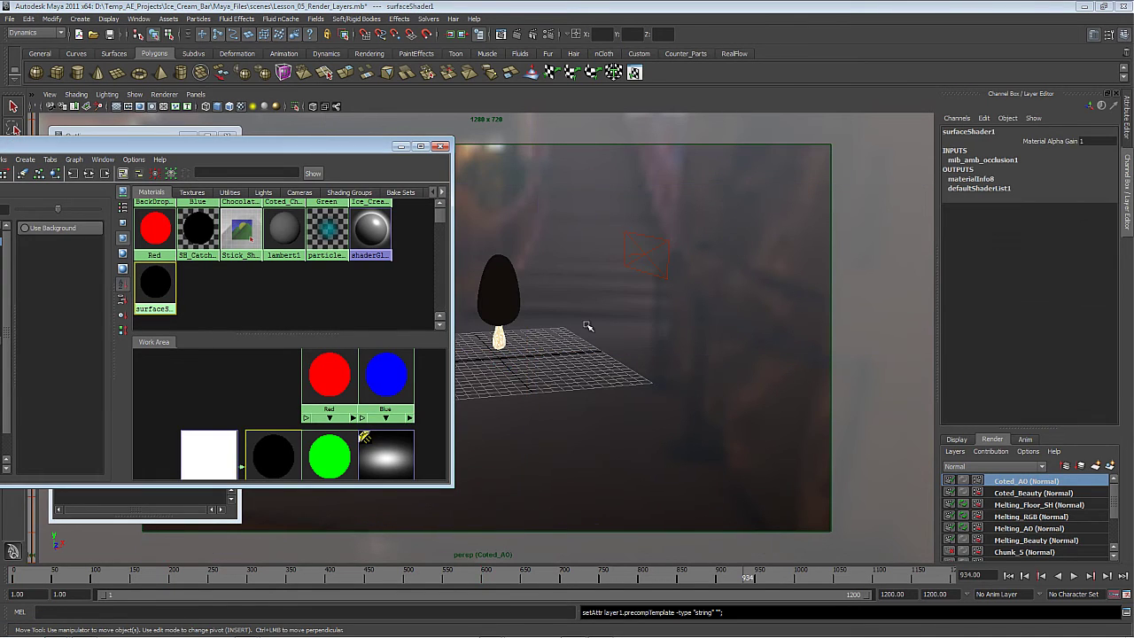
{"action": "left_click", "coordinate": [510, 292]}
{"action": "left_click", "coordinate": [500, 343]}
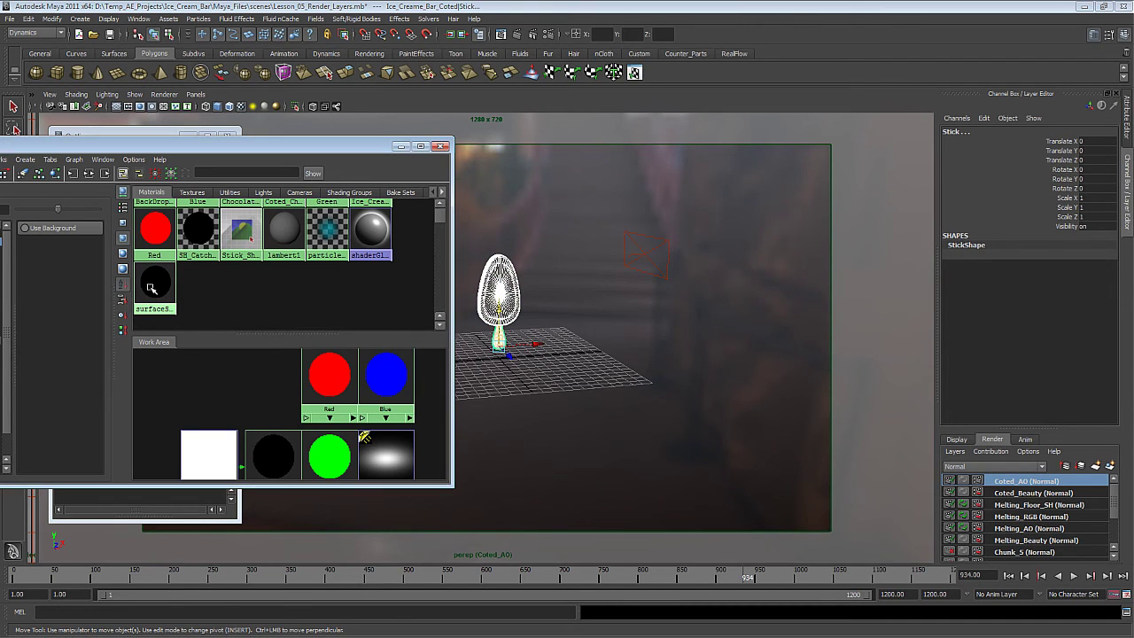
{"action": "right_click_drag", "start_coordinate": [153, 265], "coordinate": [430, 309]}
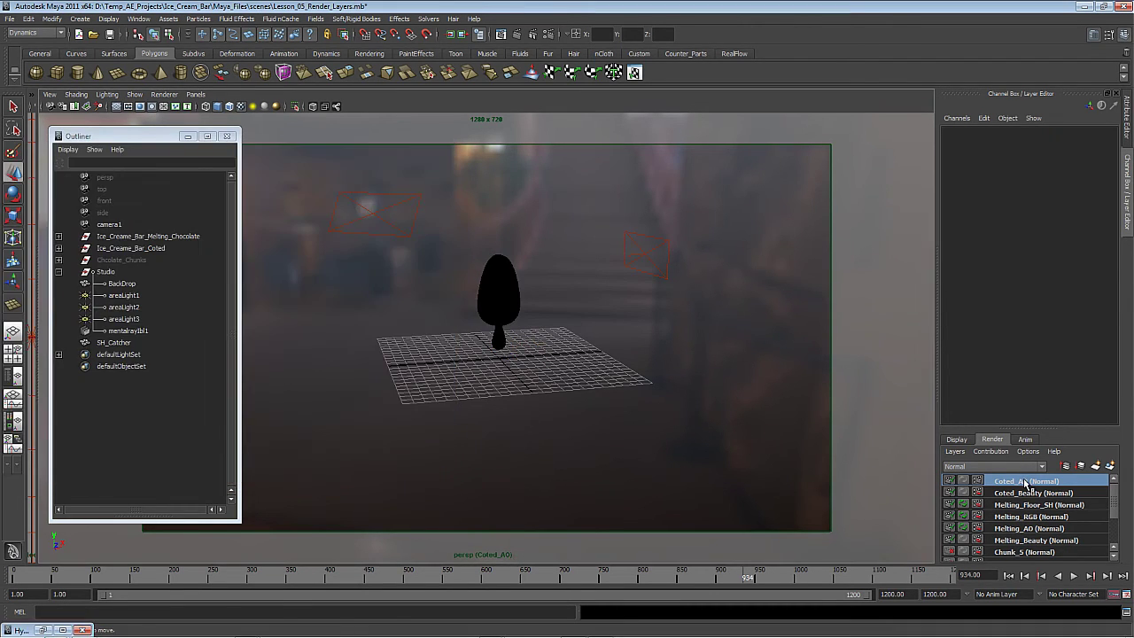
In the Coted_AO layer's render settings, set the file name prefix to Coted_AO and create a layer override for it.
{"action": "left_click", "coordinate": [977, 480]}
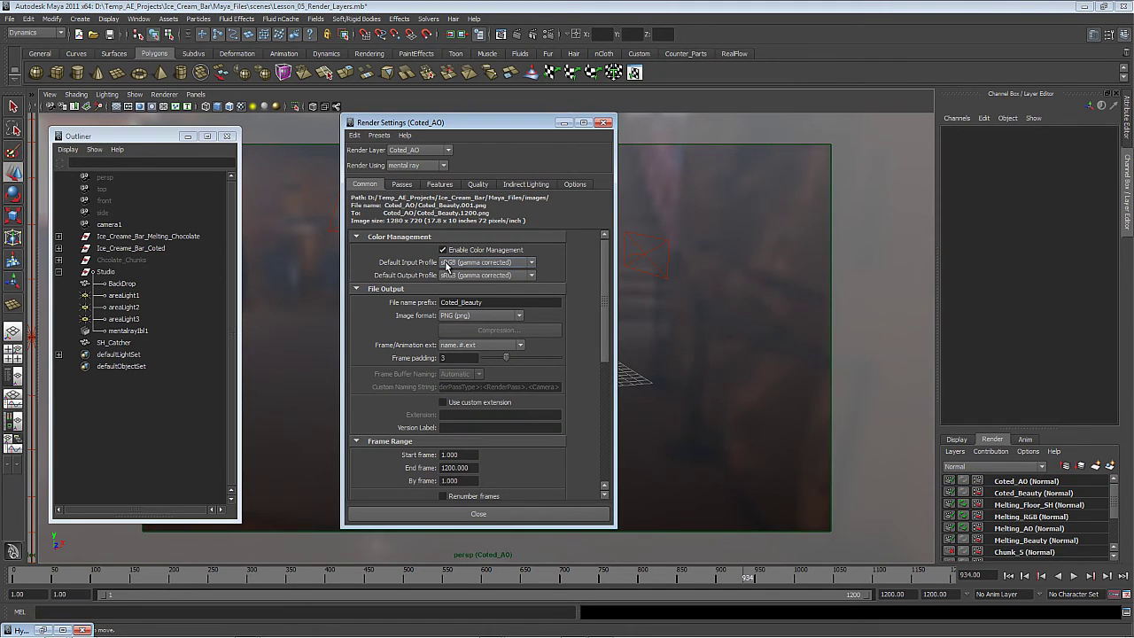
{"action": "left_click", "coordinate": [492, 303]}
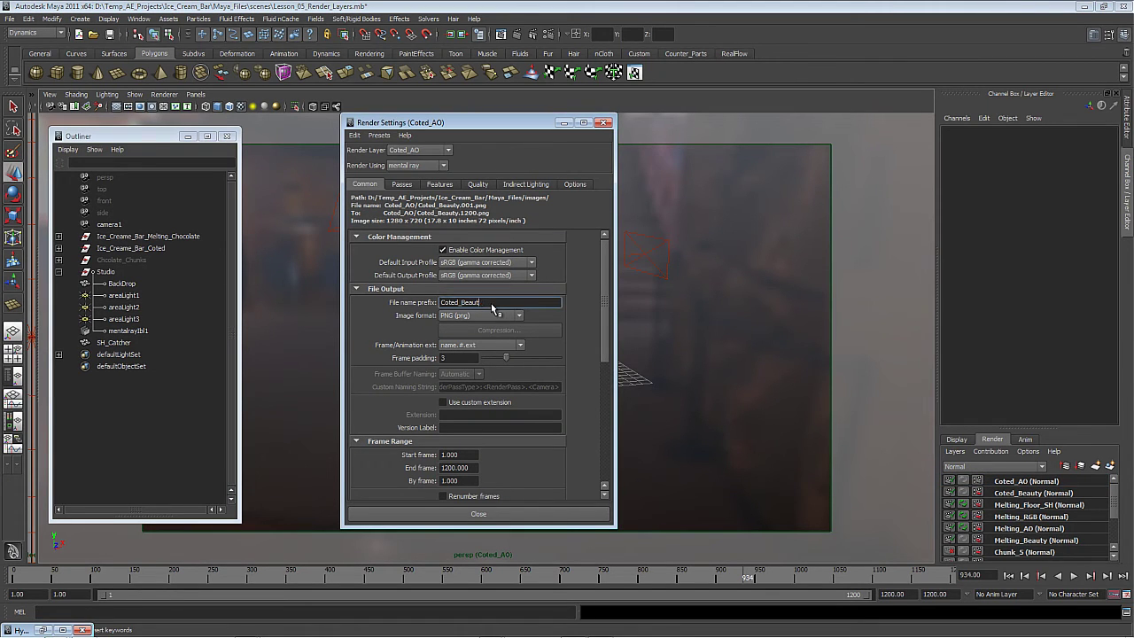
{"action": "key", "text": "BackSpace"}
{"action": "key", "text": "BackSpace"}
{"action": "key", "text": "BackSpace"}
{"action": "key", "text": "BackSpace"}
{"action": "key", "text": "BackSpace"}
{"action": "type", "text": "AO"}
{"action": "right_click", "coordinate": [429, 303]}
{"action": "left_click", "coordinate": [458, 328]}
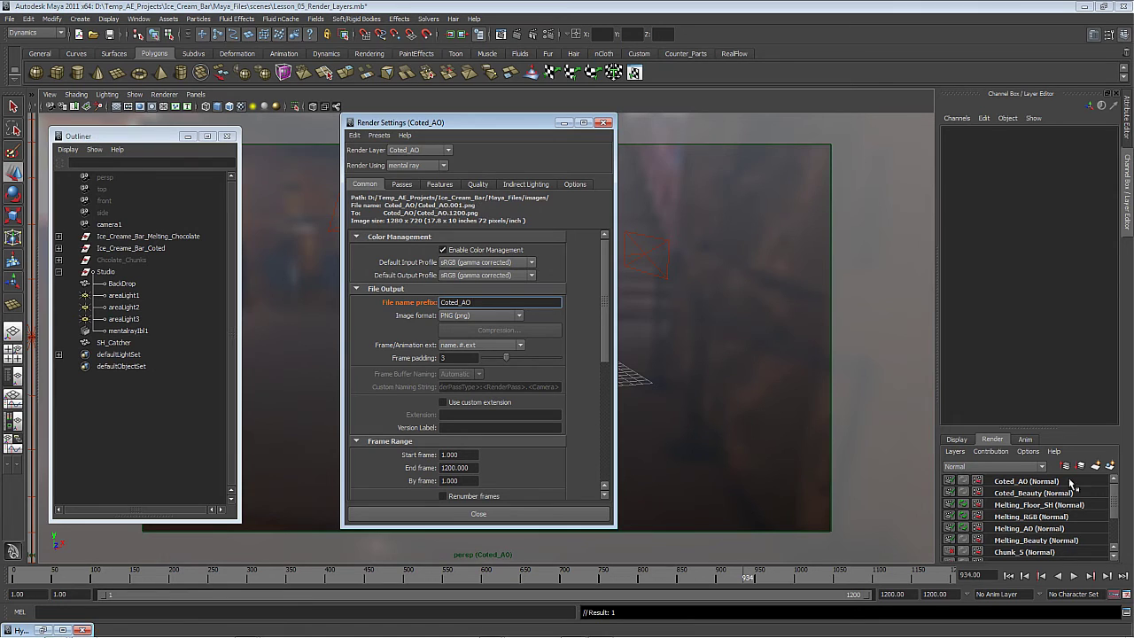
Create a render layer named Coted_RGB containing Ice_Creame_Bar_Coted, areaLight1, areaLight2 and mentalrayIbl1.
{"action": "left_click", "coordinate": [193, 251]}
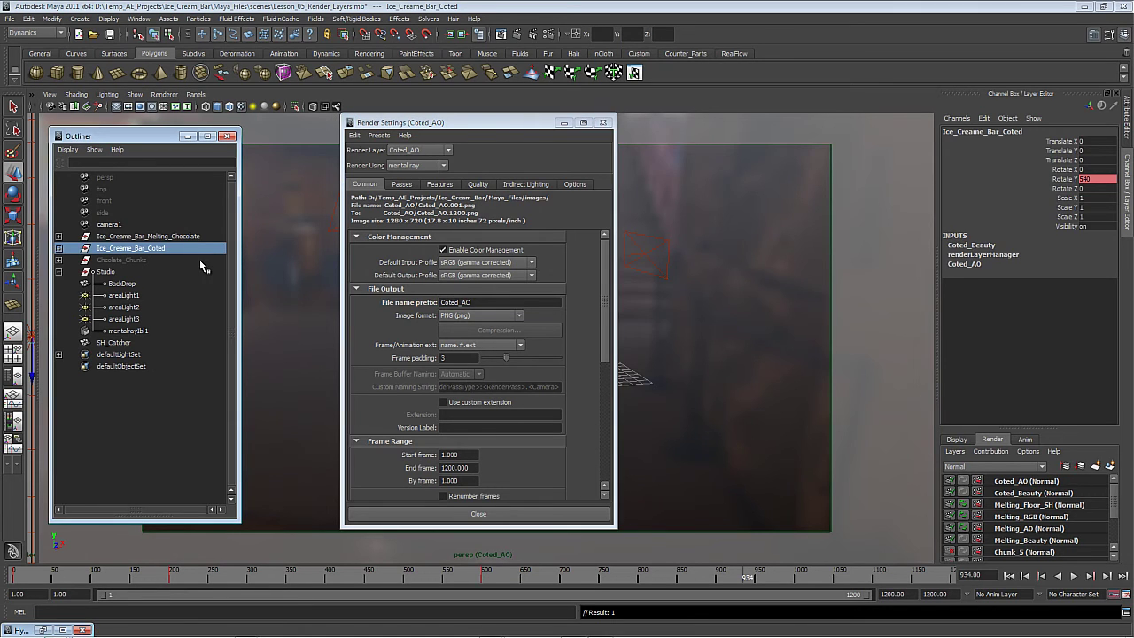
{"action": "left_click", "coordinate": [125, 295], "text": "ctrl"}
{"action": "left_click", "coordinate": [124, 307], "text": "ctrl"}
{"action": "left_click", "coordinate": [127, 331], "text": "ctrl"}
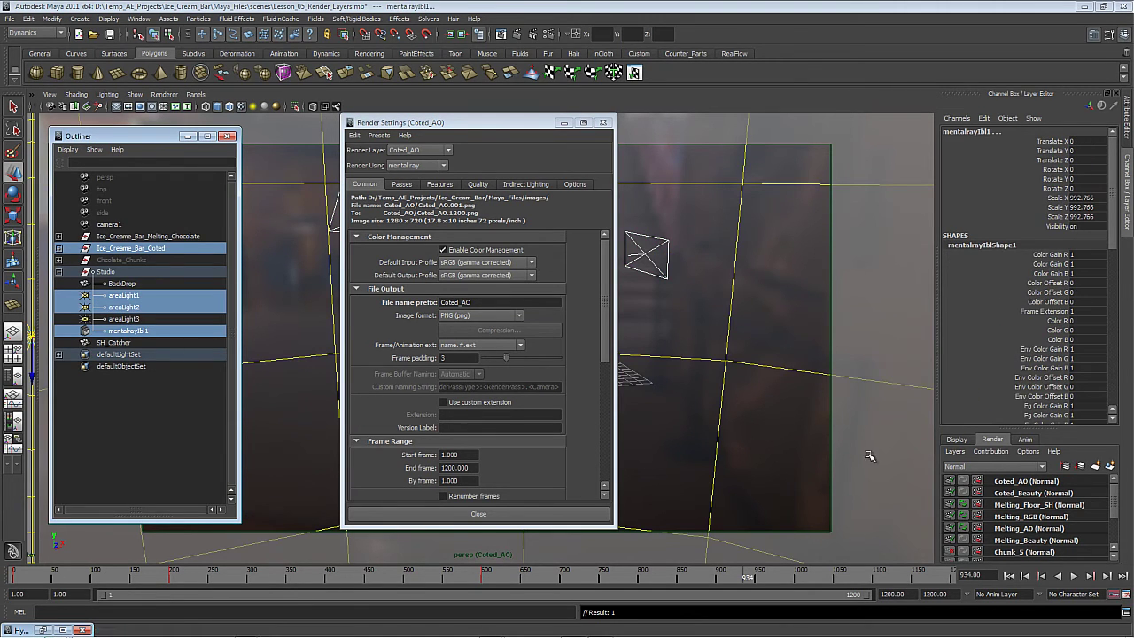
{"action": "left_click", "coordinate": [1098, 465]}
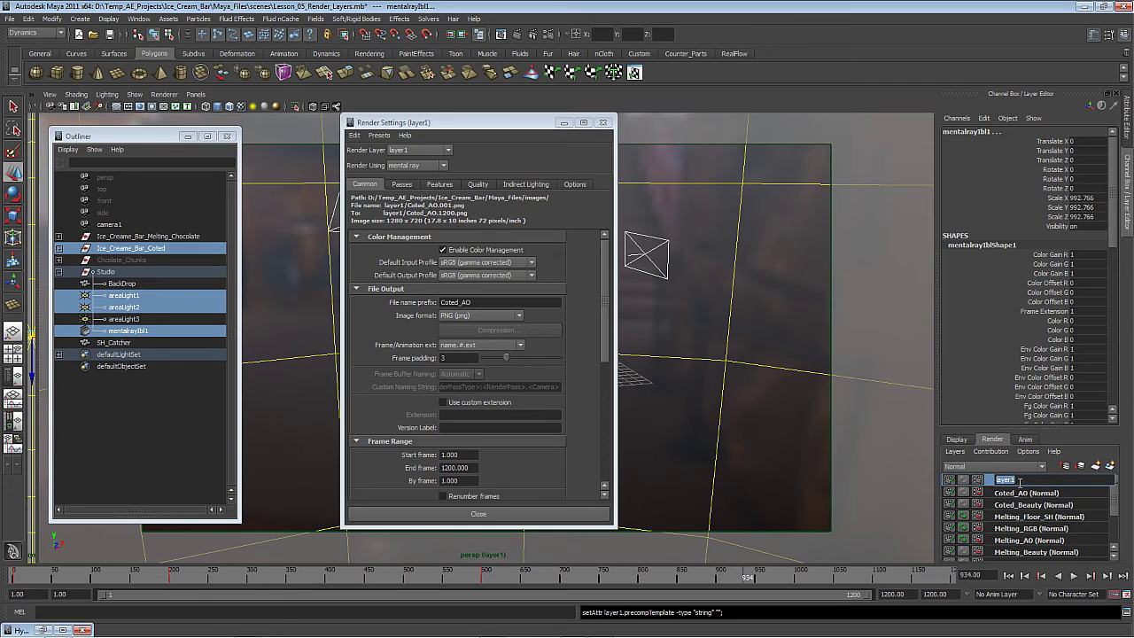
{"action": "left_click", "coordinate": [1023, 480]}
{"action": "type", "text": "Coted_RGB"}
{"action": "key", "text": "Return"}
Set the Coted_RGB layer's file name prefix to Coted_RGB and minimize the render settings.
{"action": "double_click", "coordinate": [487, 303]}
{"action": "type", "text": "Coted_R"}
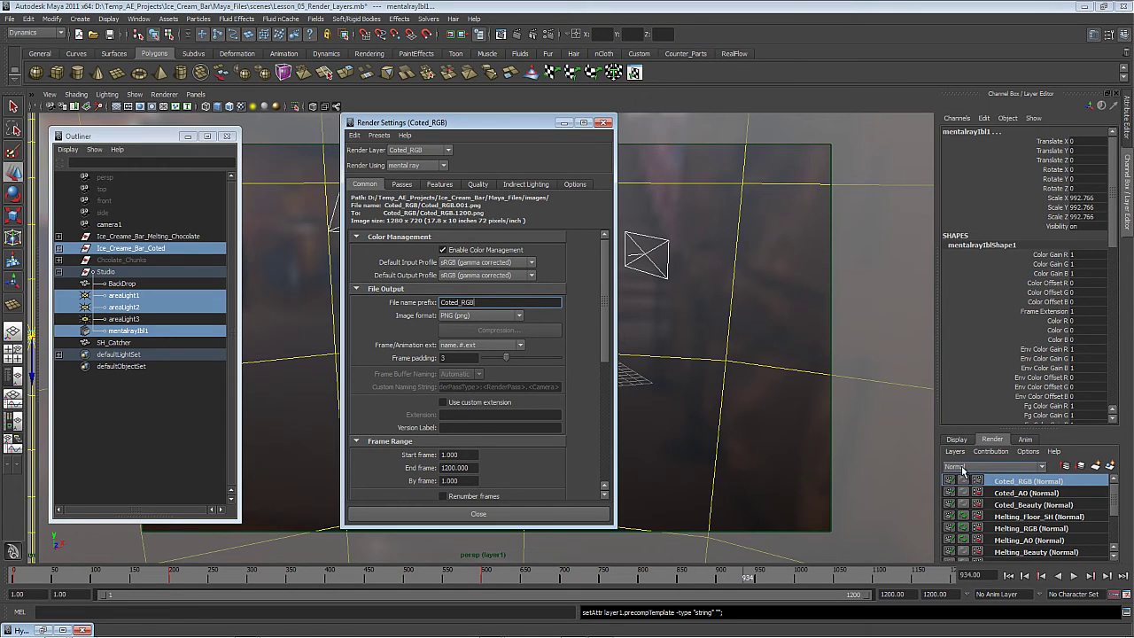
{"action": "left_click", "coordinate": [563, 123]}
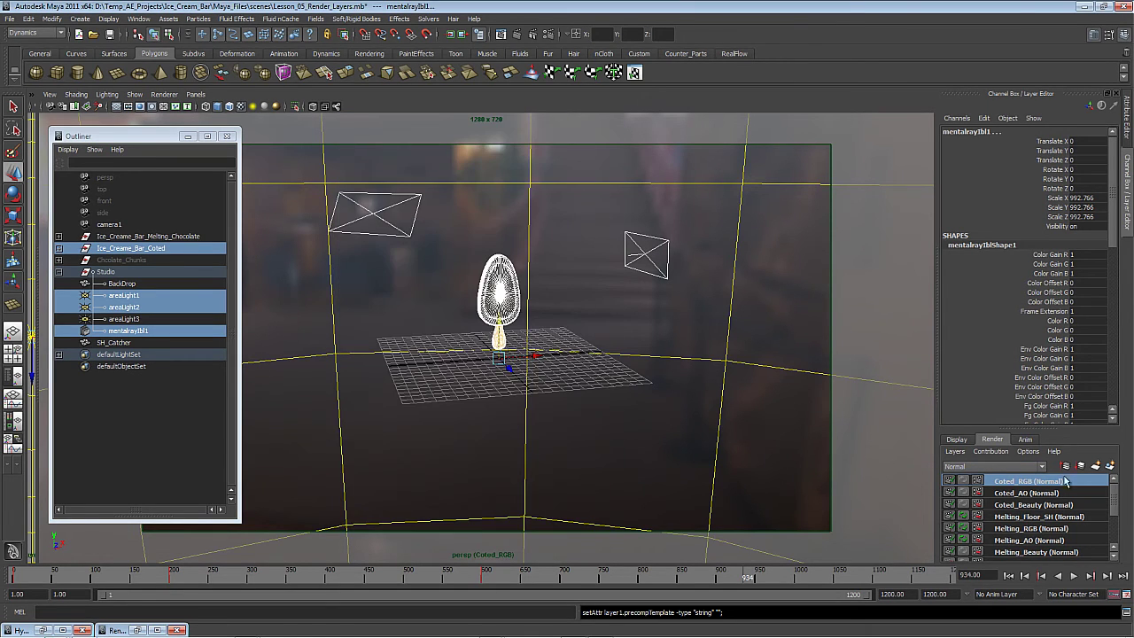
In the Coted_RGB layer, assign the Green shader to the coated ice cream and the Blue shader to its stick.
{"action": "scroll", "coordinate": [409, 217], "scroll_direction": "up", "scroll_amount": 1}
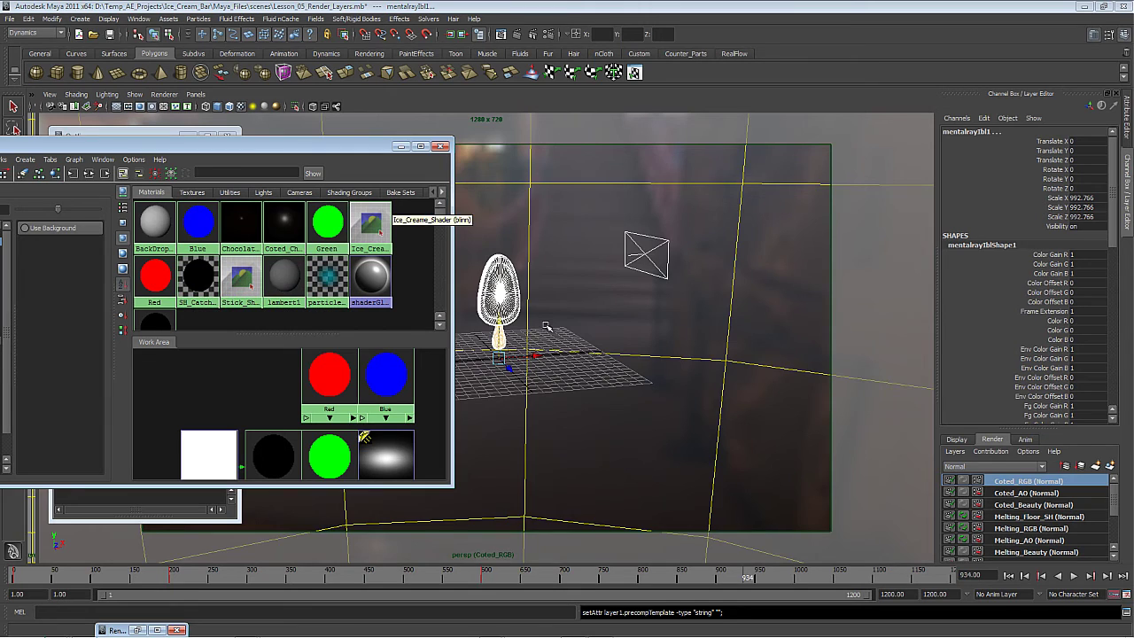
{"action": "right_click_drag", "start_coordinate": [241, 276], "coordinate": [197, 195]}
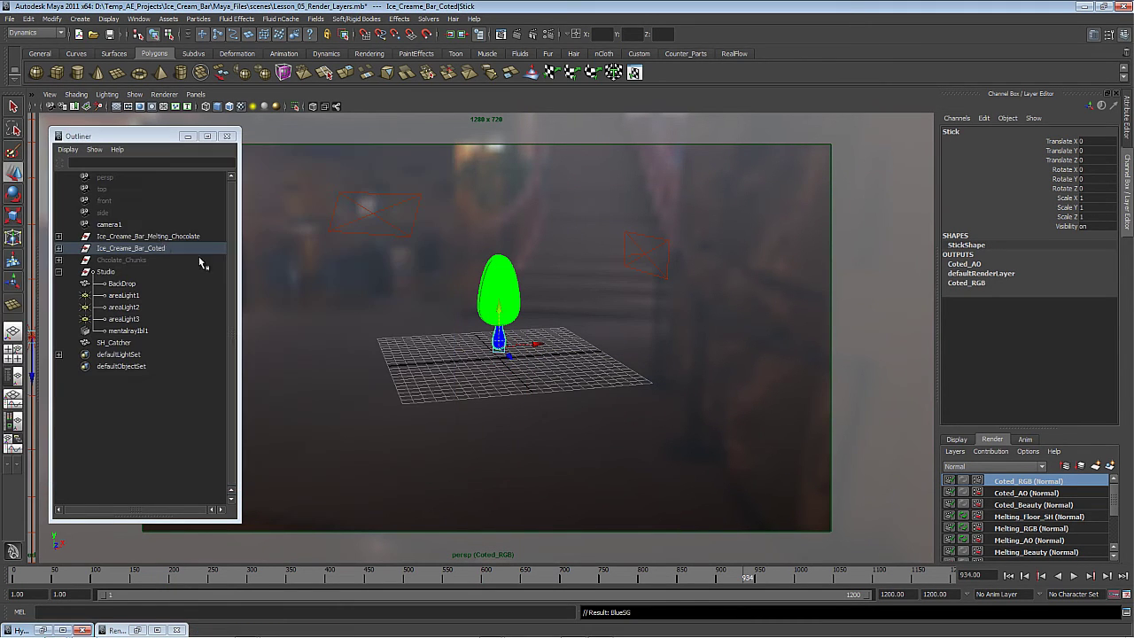
Create a render layer named Coted_Floor_SH containing Ice_Creame_Bar_Coted, areaLight3 and SH_Catcher.
{"action": "left_click", "coordinate": [149, 249]}
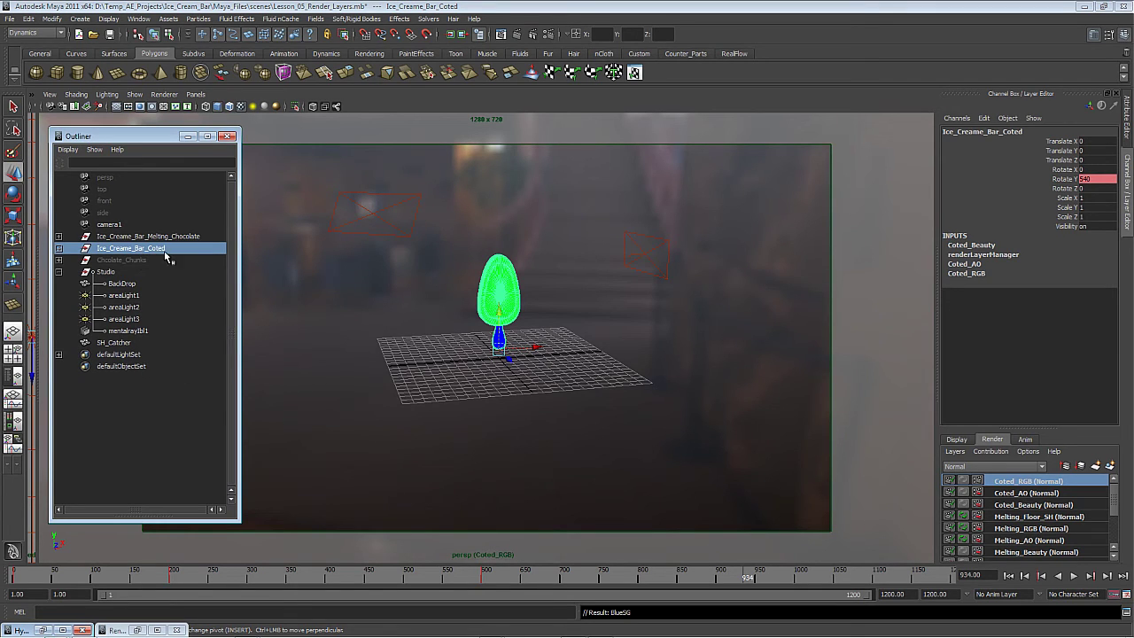
{"action": "left_click", "coordinate": [126, 321], "text": "ctrl"}
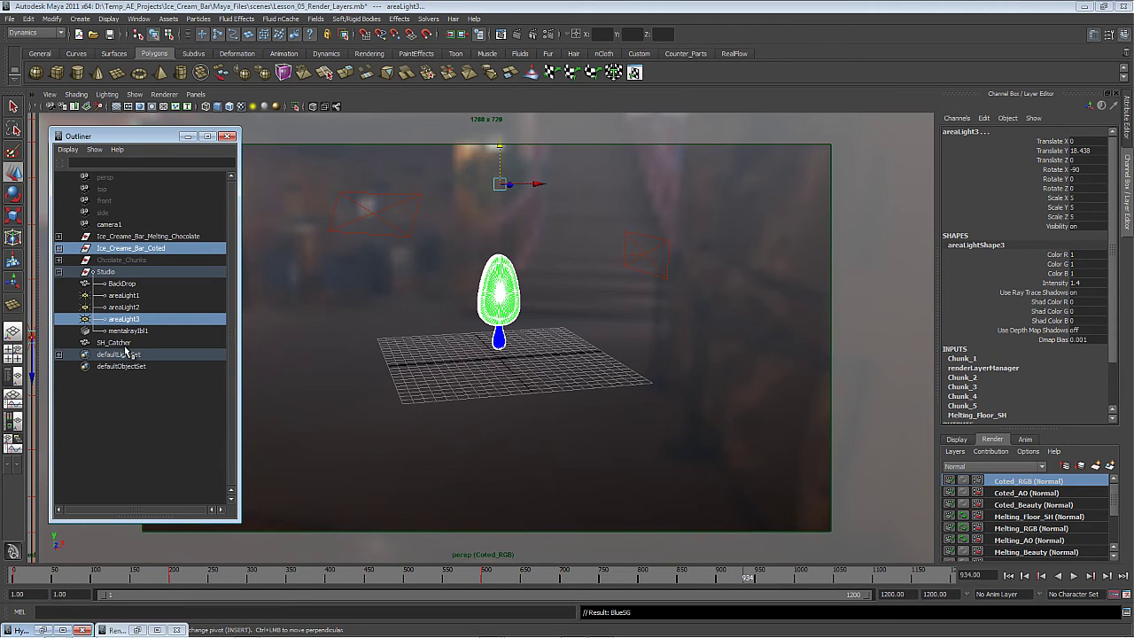
{"action": "left_click", "coordinate": [124, 344], "text": "ctrl"}
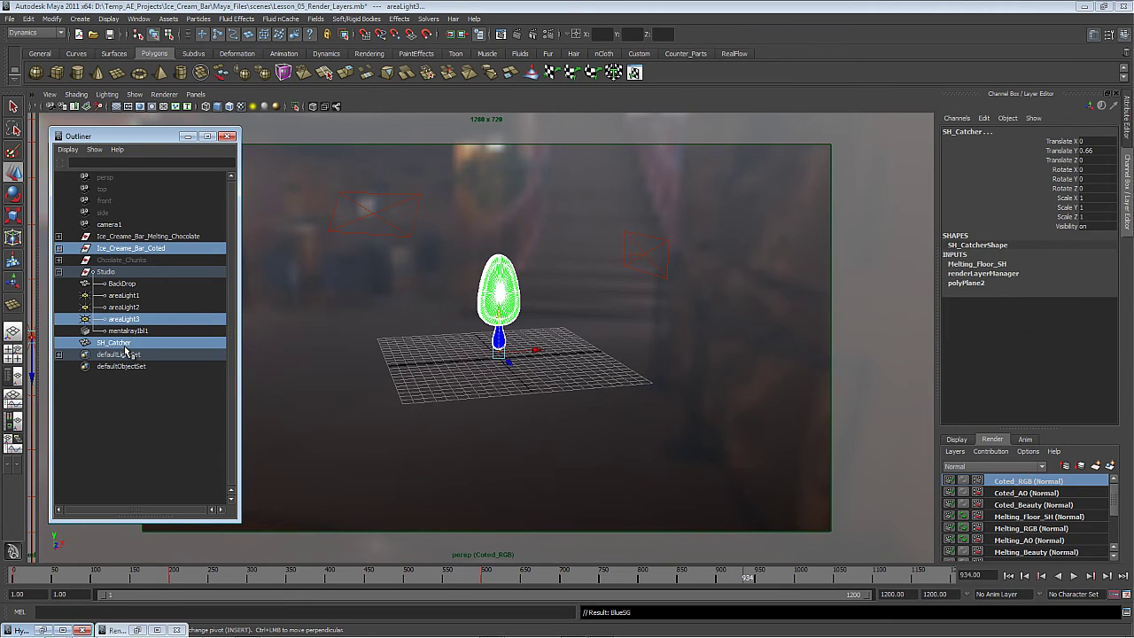
{"action": "left_click", "coordinate": [1110, 466]}
{"action": "double_click", "coordinate": [1033, 480]}
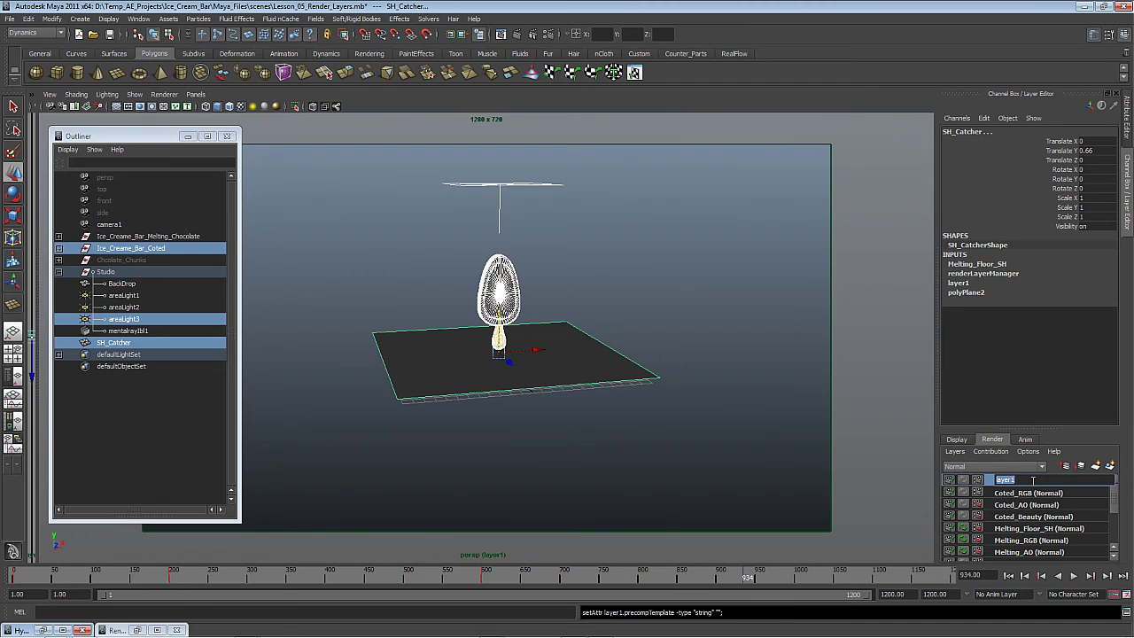
{"action": "type", "text": "Coted_Floor_SH"}
{"action": "key", "text": "Return"}
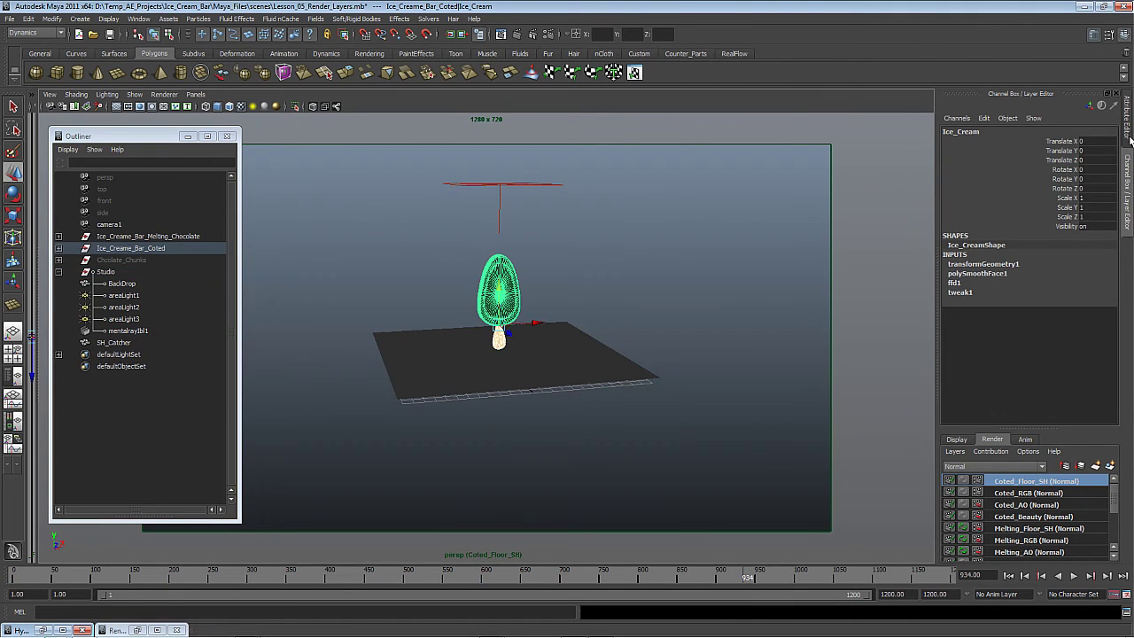
In the Coted_Floor_SH layer, disable Primary Visibility, Visible In Reflections and Visible In Refractions for the coated ice cream and its stick.
{"action": "left_click", "coordinate": [1128, 113]}
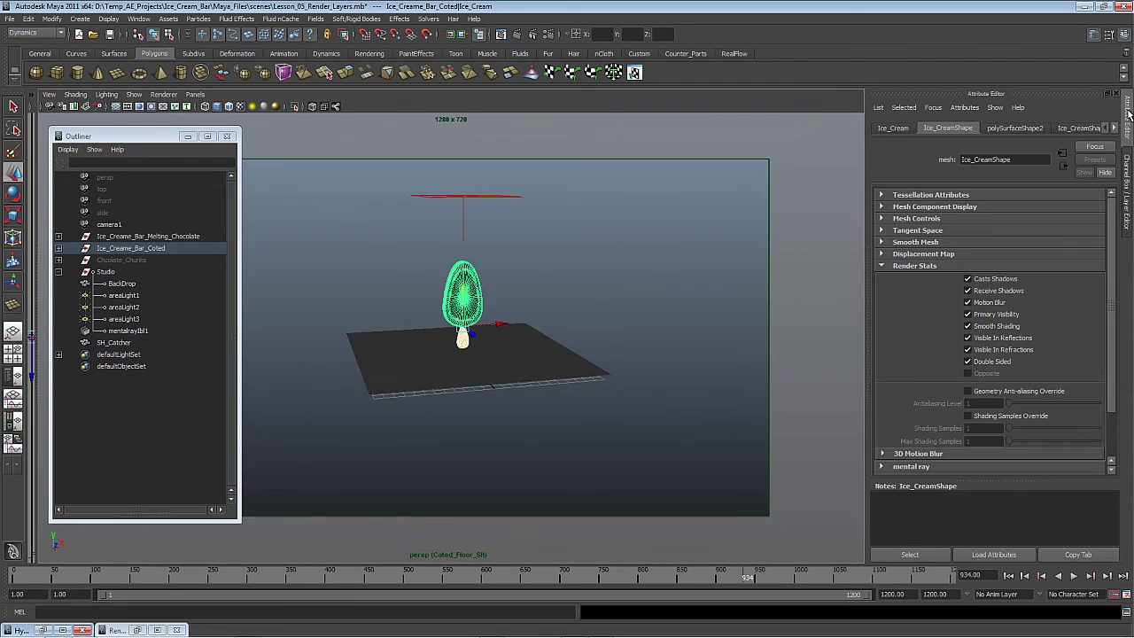
{"action": "left_click", "coordinate": [969, 315]}
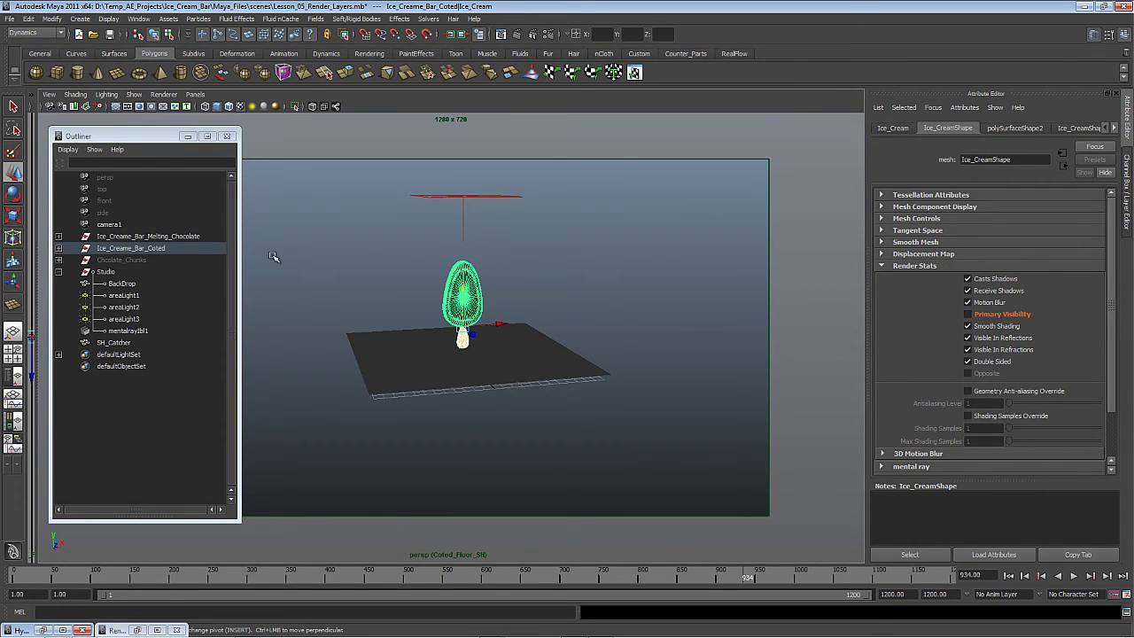
{"action": "left_click", "coordinate": [461, 339]}
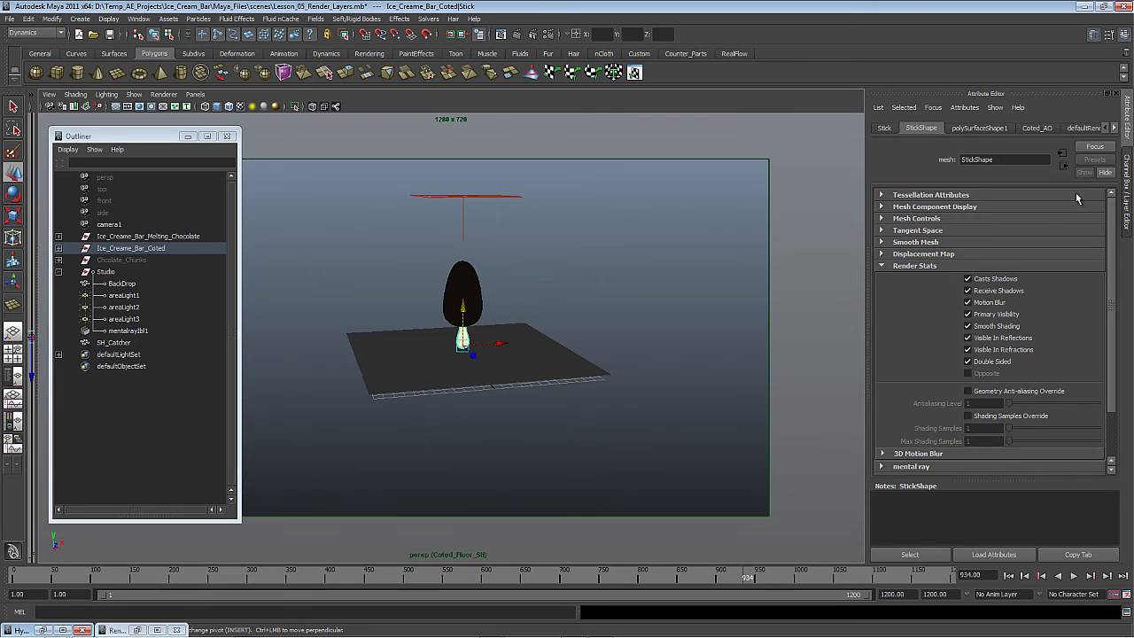
{"action": "left_click", "coordinate": [968, 315]}
{"action": "left_click", "coordinate": [968, 338]}
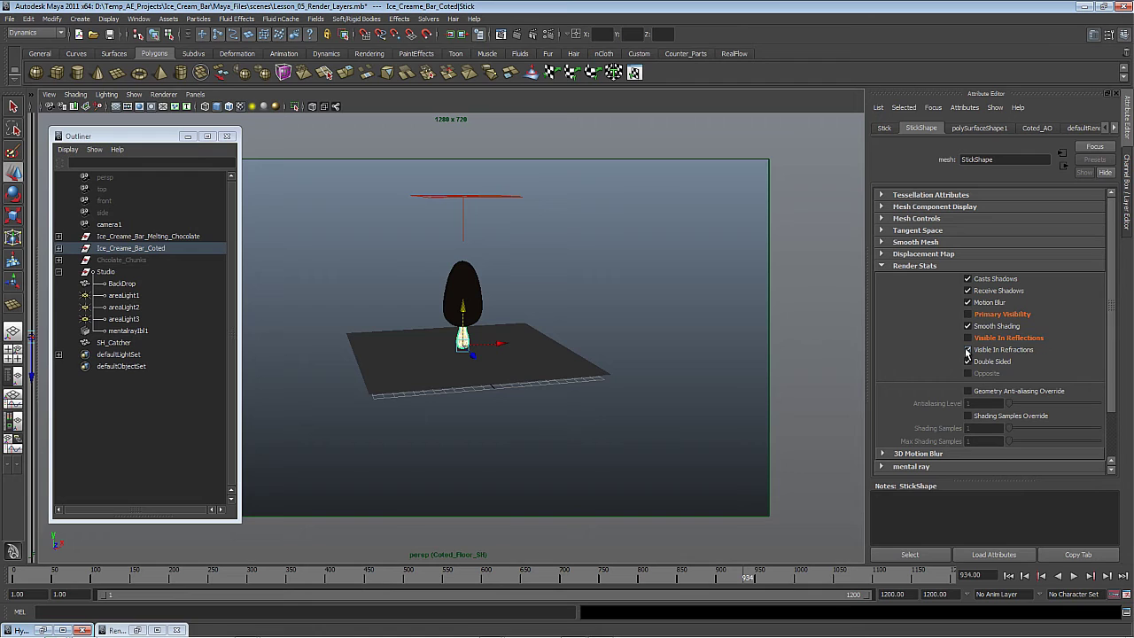
{"action": "left_click", "coordinate": [969, 350]}
{"action": "left_click", "coordinate": [474, 294]}
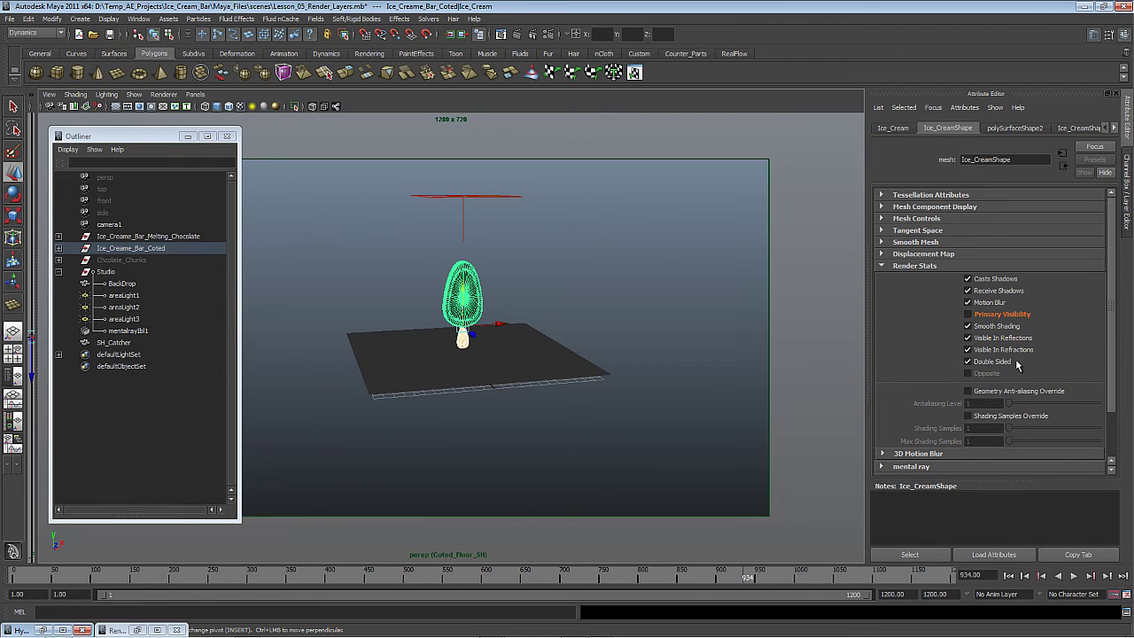
{"action": "left_click", "coordinate": [968, 337]}
{"action": "left_click", "coordinate": [968, 350]}
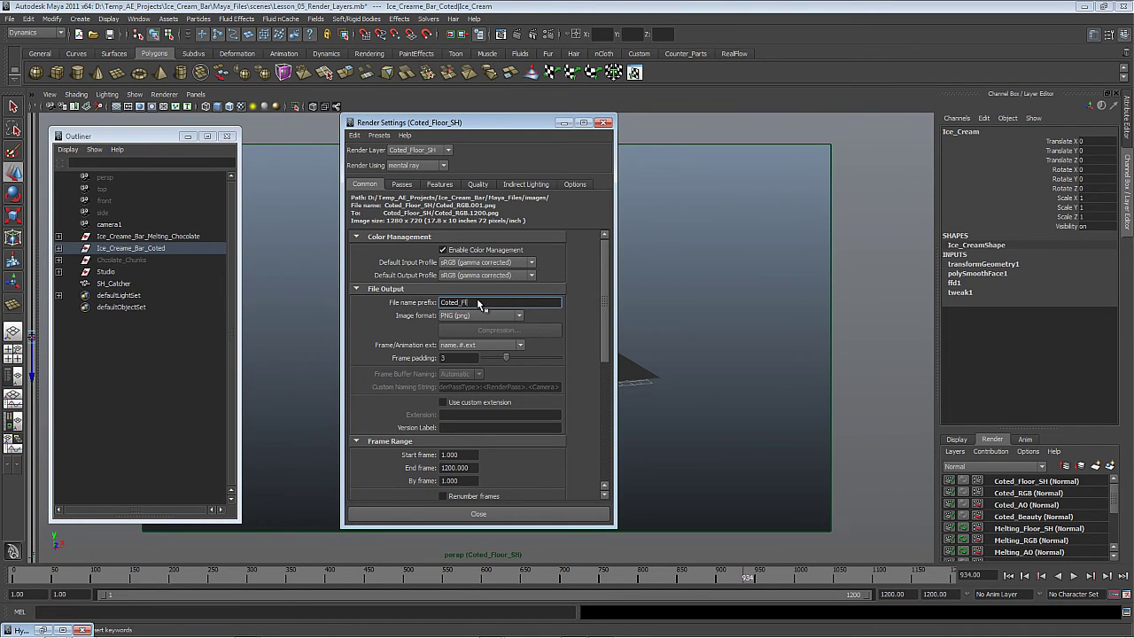
Set the Coted_Floor_SH layer's file name prefix to Coted_Floor_SH, create a layer override for it, and close the render settings.
{"action": "key", "text": "Return"}
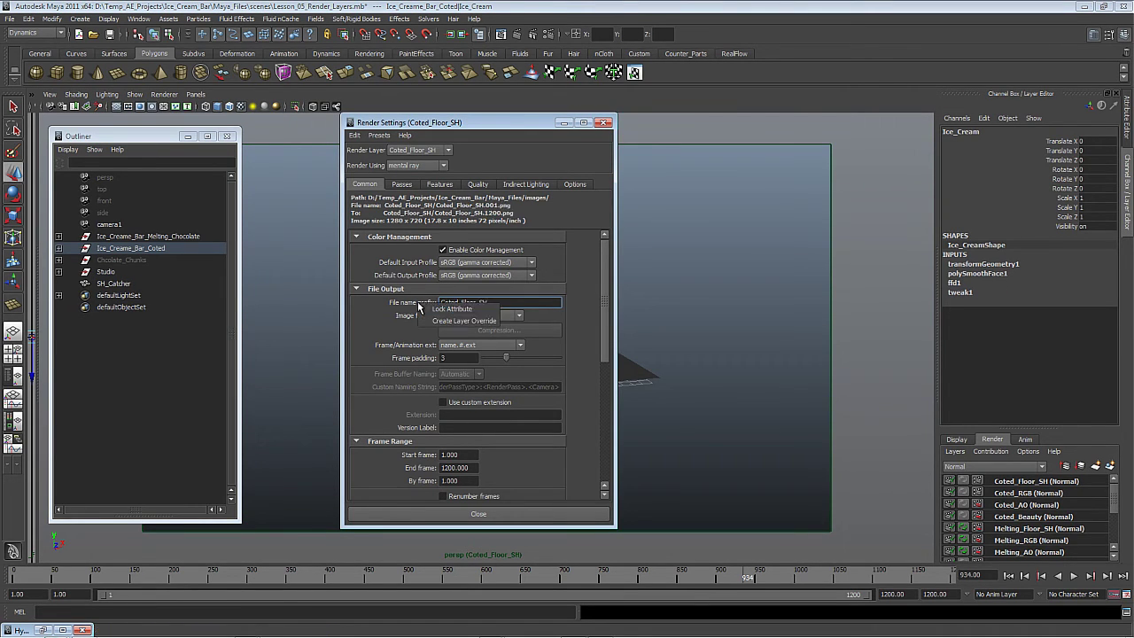
{"action": "left_click", "coordinate": [479, 514]}
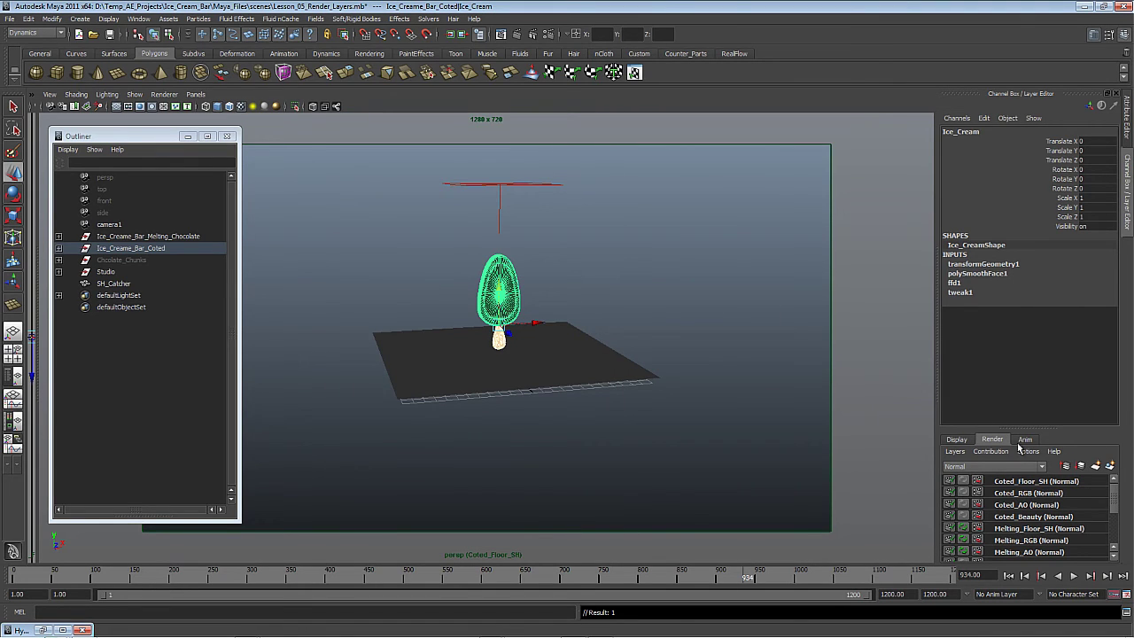
Look through camera1 and move it back and down to frame the whole coated bar with its stick.
{"action": "scroll", "coordinate": [988, 507], "scroll_direction": "down", "scroll_amount": 3}
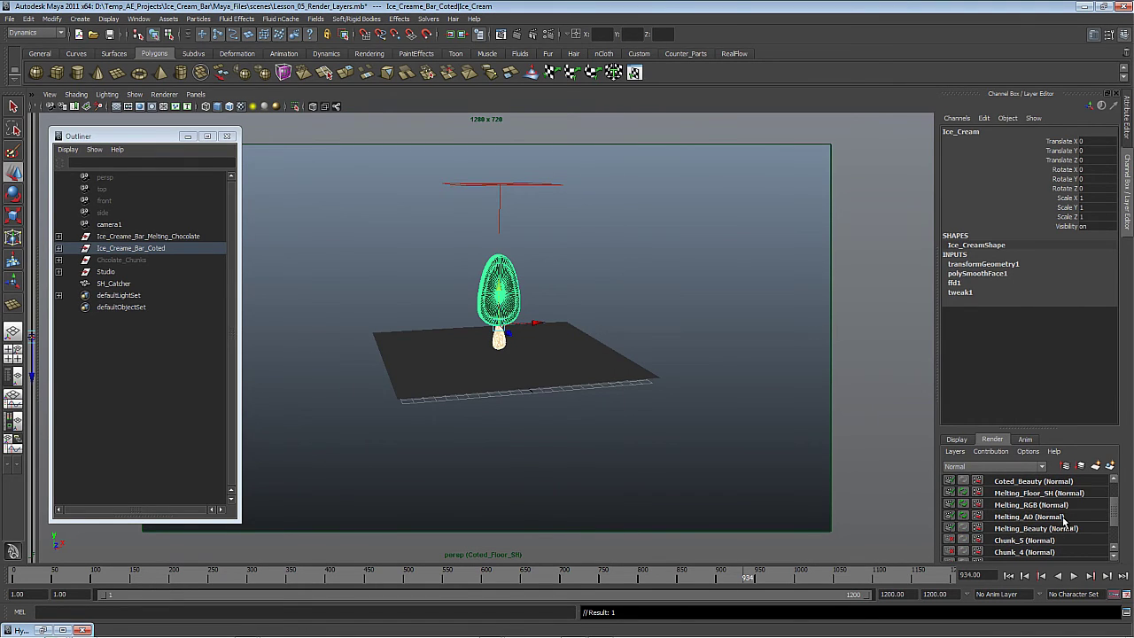
{"action": "left_click", "coordinate": [120, 227]}
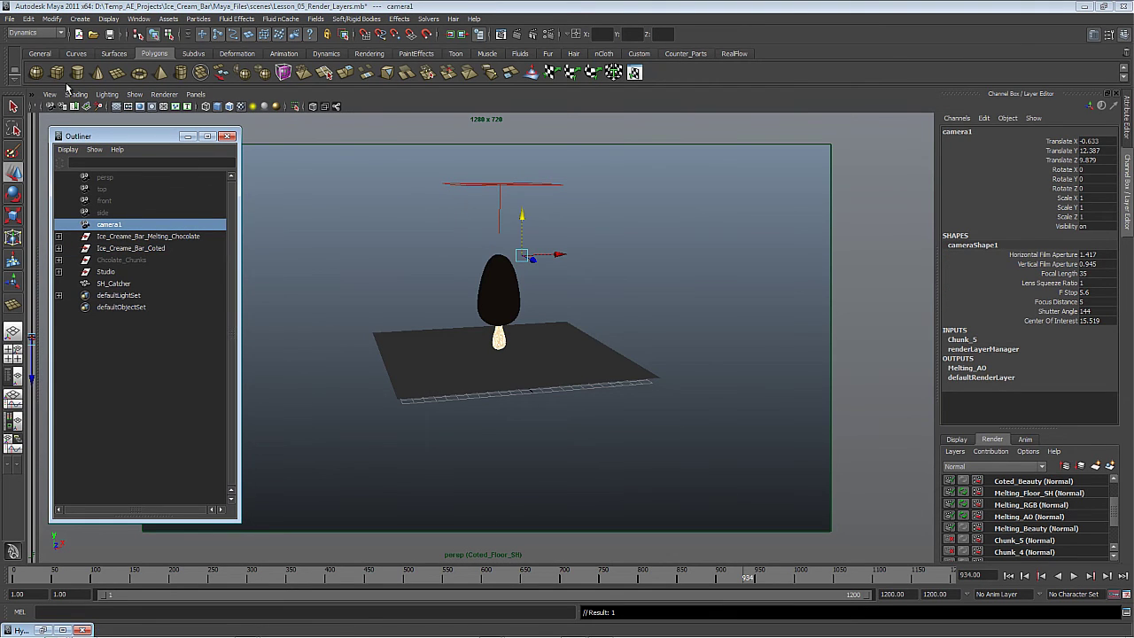
{"action": "left_click", "coordinate": [51, 95]}
{"action": "left_click", "coordinate": [57, 112]}
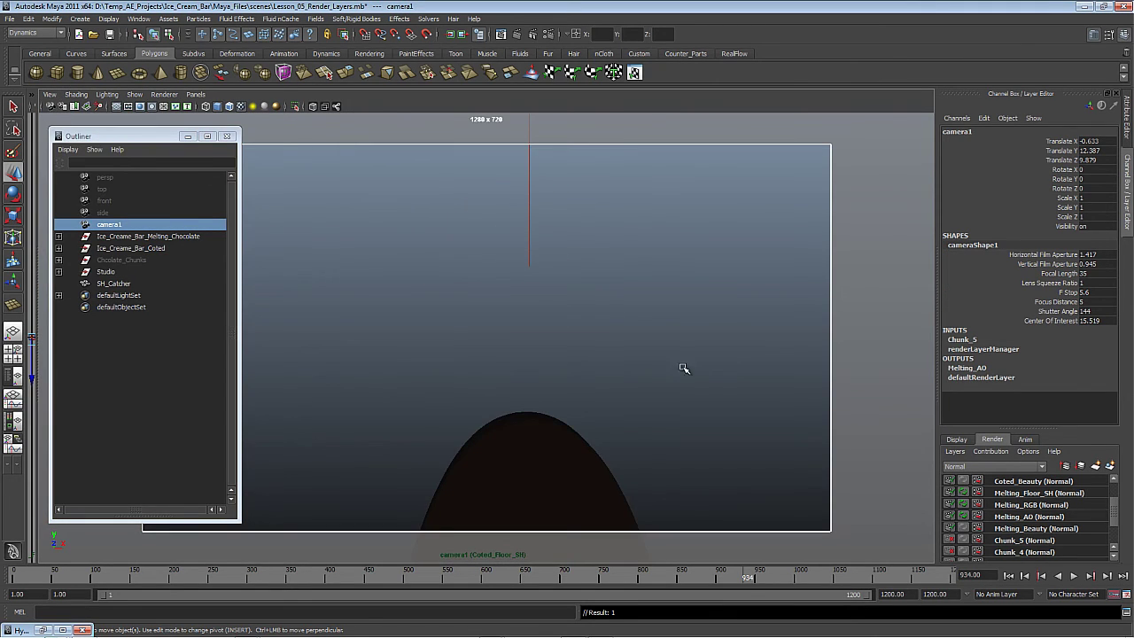
{"action": "right_click_drag", "start_coordinate": [609, 396], "coordinate": [577, 258], "text": "alt"}
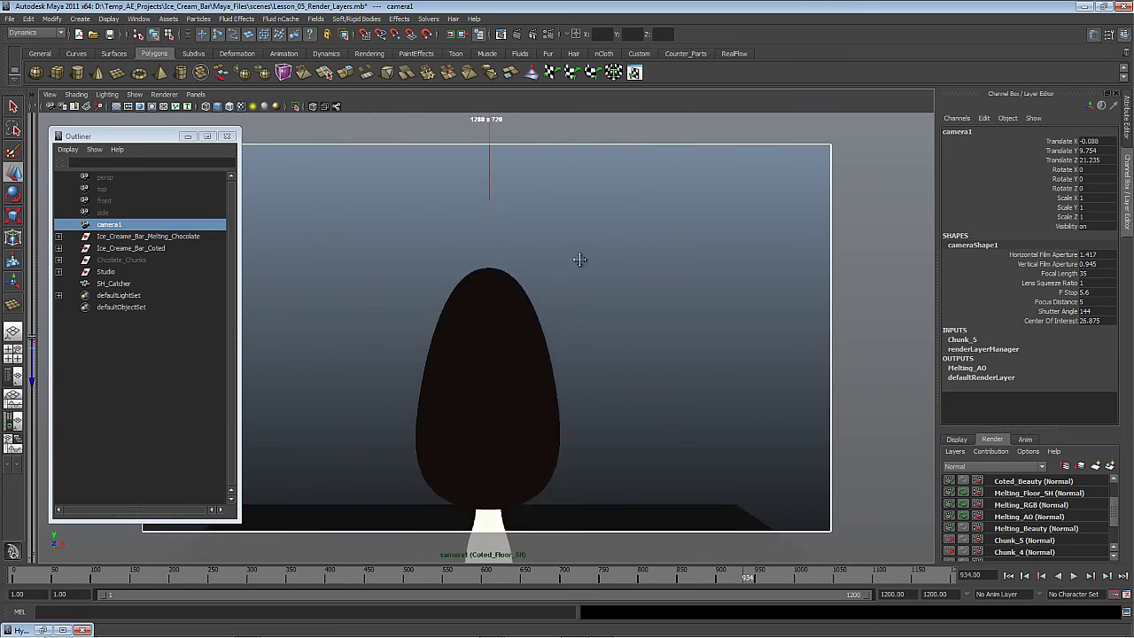
{"action": "mouse_move", "coordinate": [577, 258]}
{"action": "middle_mouse_down", "text": "alt"}
{"action": "mouse_move", "coordinate": [578, 204]}
{"action": "mouse_move", "coordinate": [587, 274]}
{"action": "middle_mouse_up", "text": "alt"}
{"action": "right_click_drag", "start_coordinate": [588, 274], "coordinate": [567, 266], "text": "alt"}
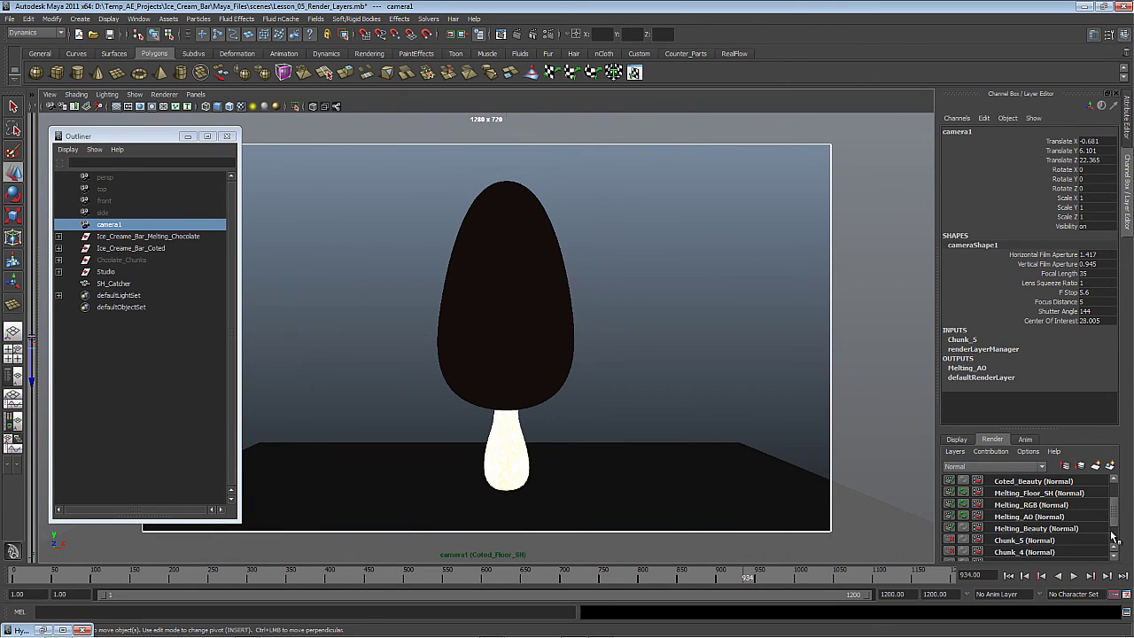
Activate the Melting_Beauty layer, play the animation briefly, and reframe camera1 on the melting bar.
{"action": "left_click_drag", "start_coordinate": [1119, 521], "coordinate": [1121, 529]}
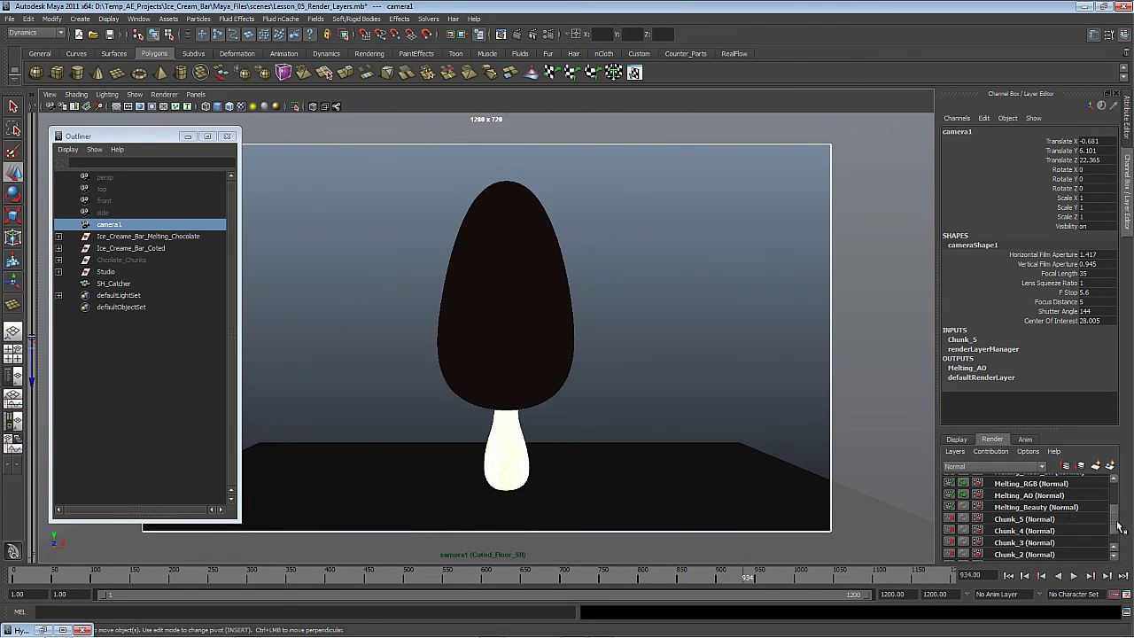
{"action": "left_click", "coordinate": [1044, 508]}
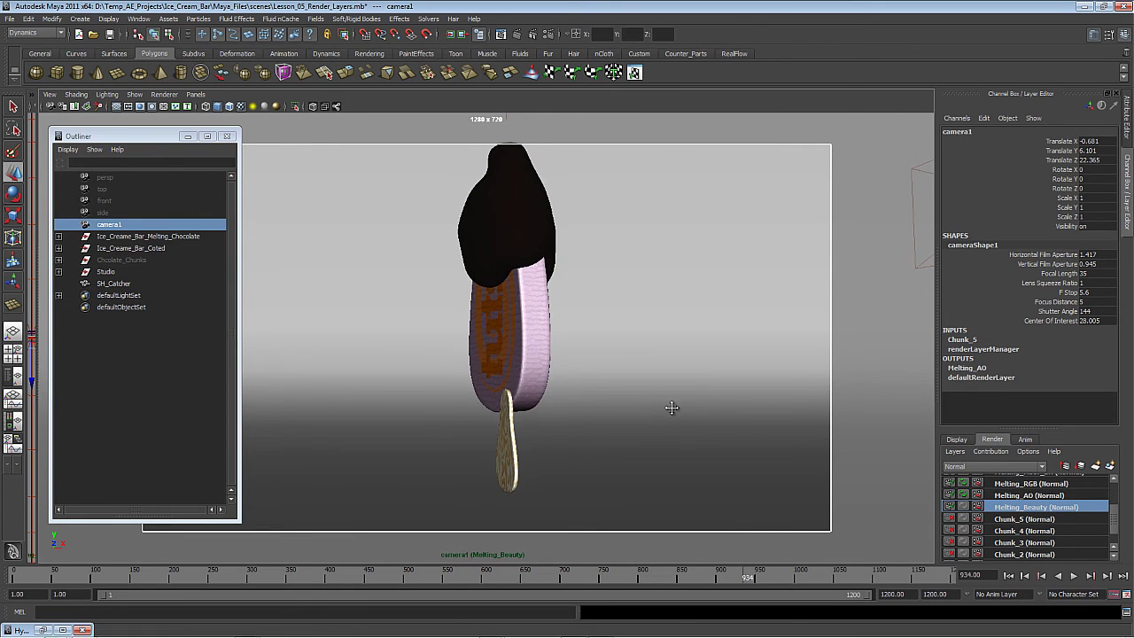
{"action": "key", "text": "alt+v"}
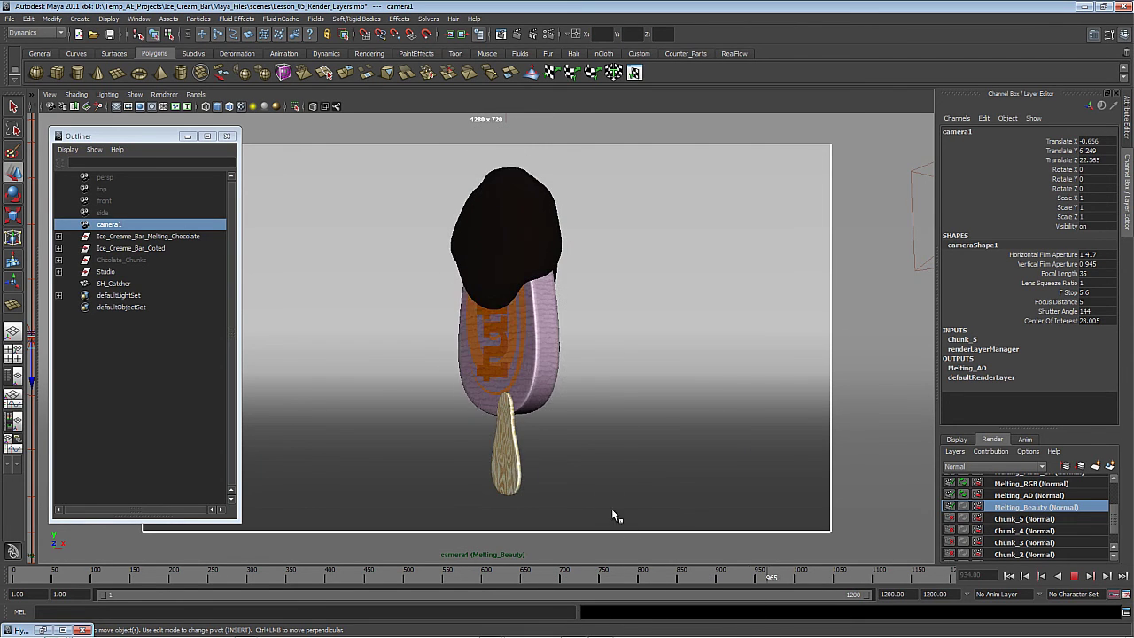
{"action": "key", "text": "alt+v"}
{"action": "middle_click_drag", "start_coordinate": [594, 462], "coordinate": [597, 470], "text": "alt"}
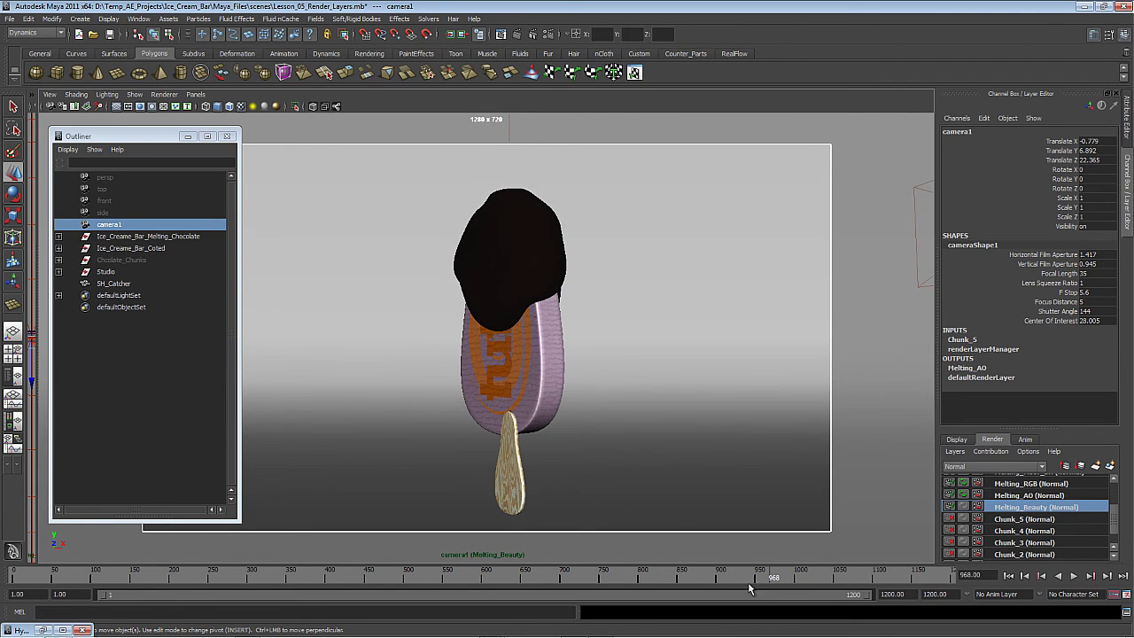
Check camera1's framing at a later animation frame, then set its Translate X to 0 and Translate Y to 7.
{"action": "left_click_drag", "start_coordinate": [727, 578], "coordinate": [783, 578]}
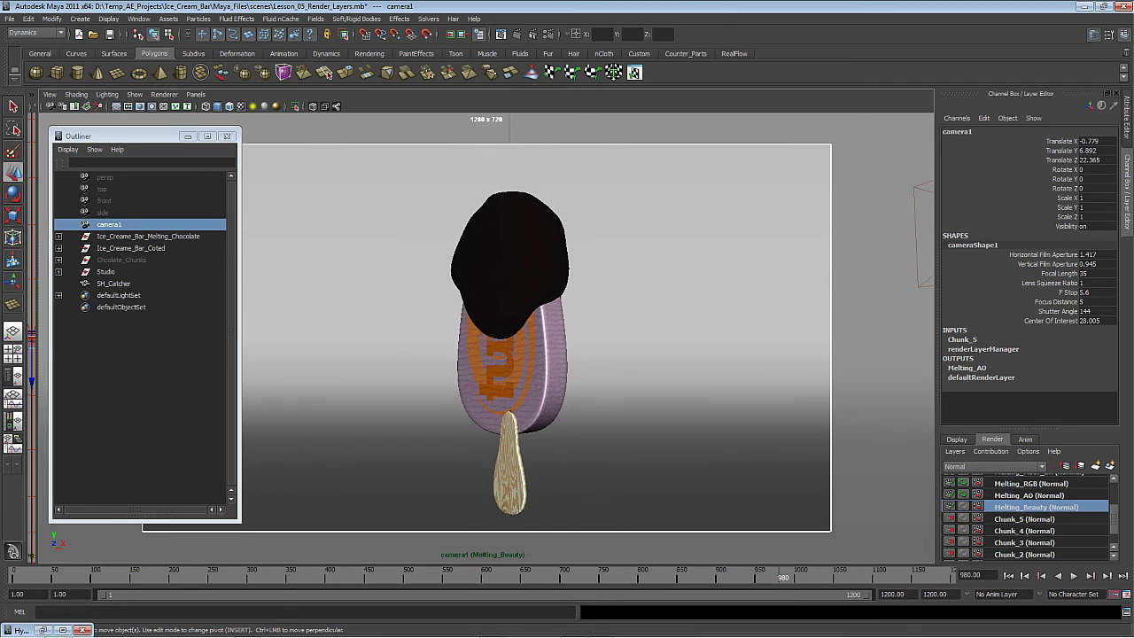
{"action": "double_click", "coordinate": [1092, 140]}
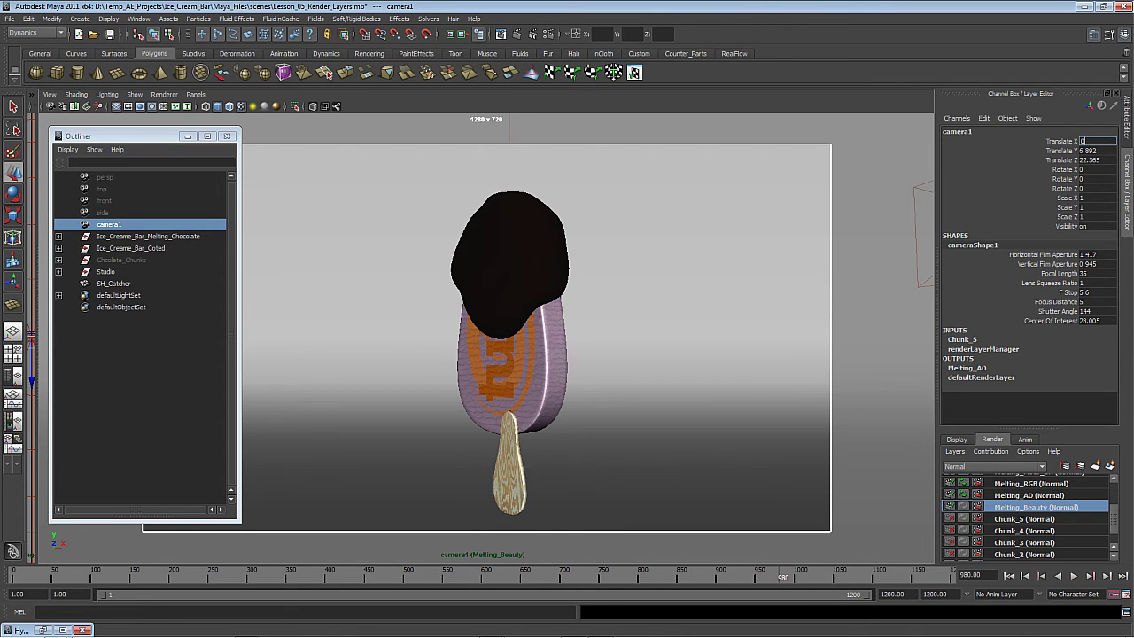
{"action": "type", "text": "0"}
{"action": "key", "text": "Return"}
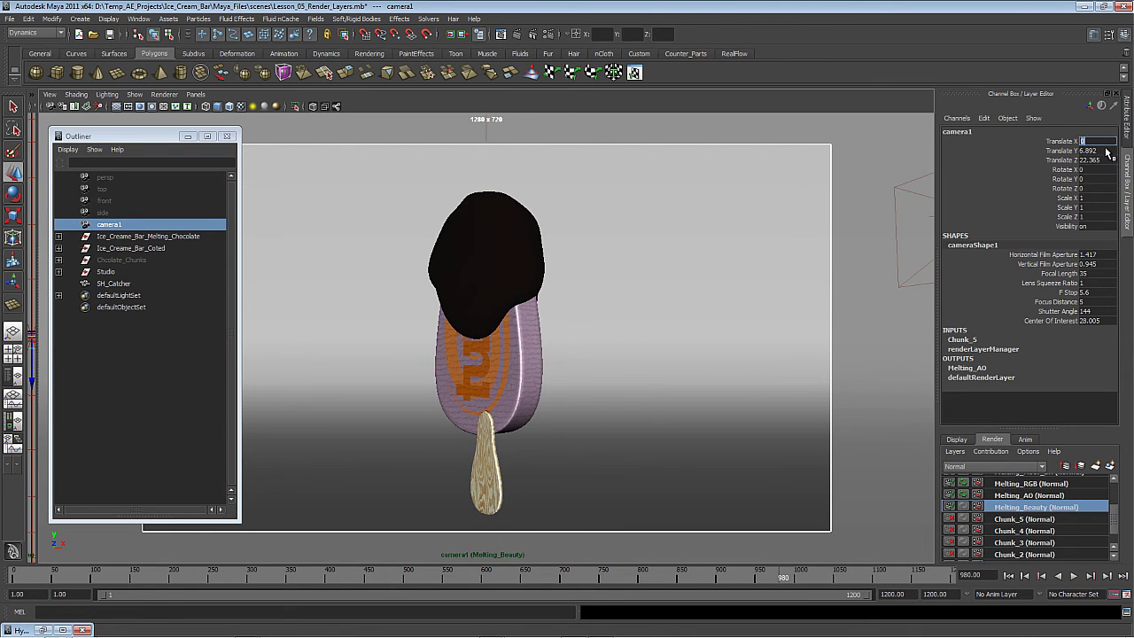
{"action": "key", "text": "Tab"}
{"action": "type", "text": "7"}
{"action": "key", "text": "Tab"}
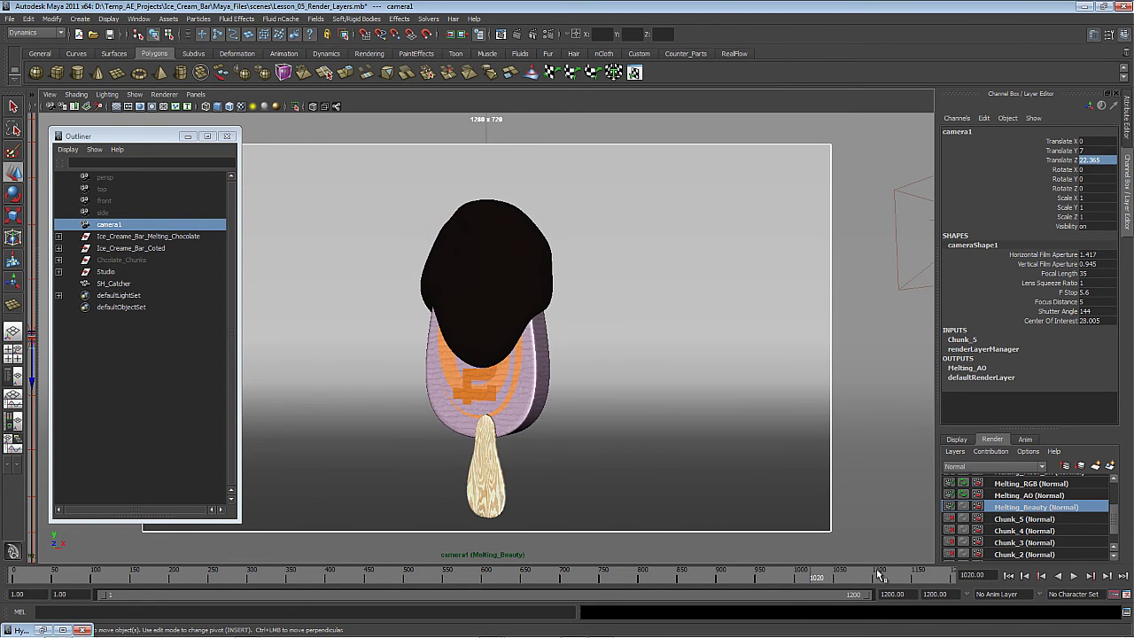
Set the melting Chocolate mesh's Rotate Y to 0, deselect it, and scrub the animation to check its alignment with the bar.
{"action": "left_click", "coordinate": [533, 354]}
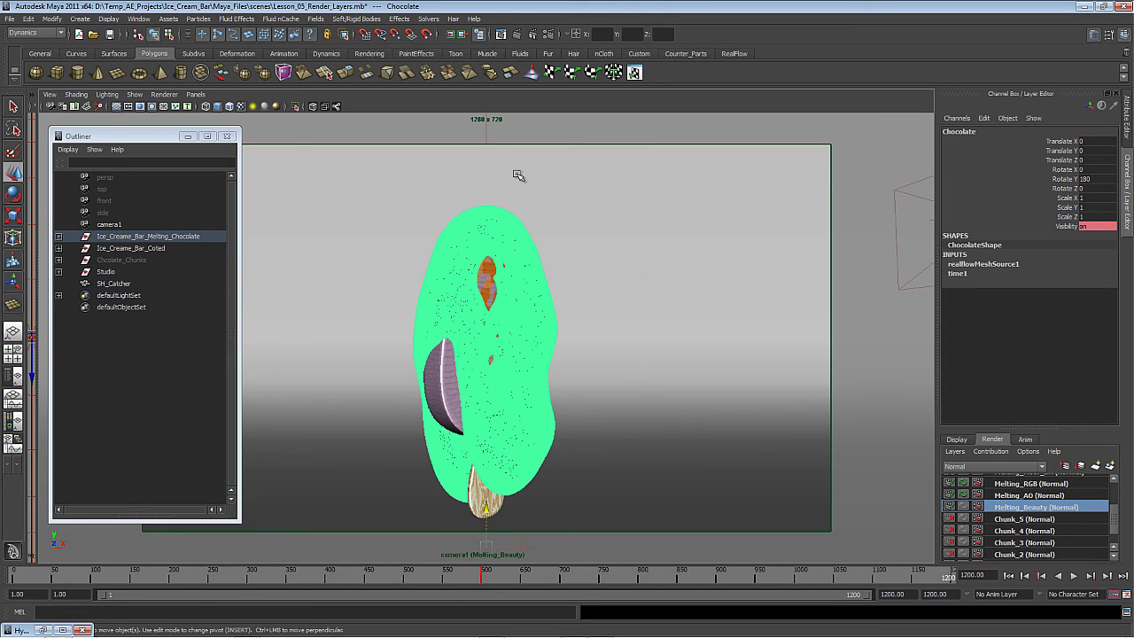
{"action": "left_click", "coordinate": [1092, 178]}
{"action": "type", "text": "0"}
{"action": "key", "text": "Return"}
{"action": "left_click", "coordinate": [732, 577]}
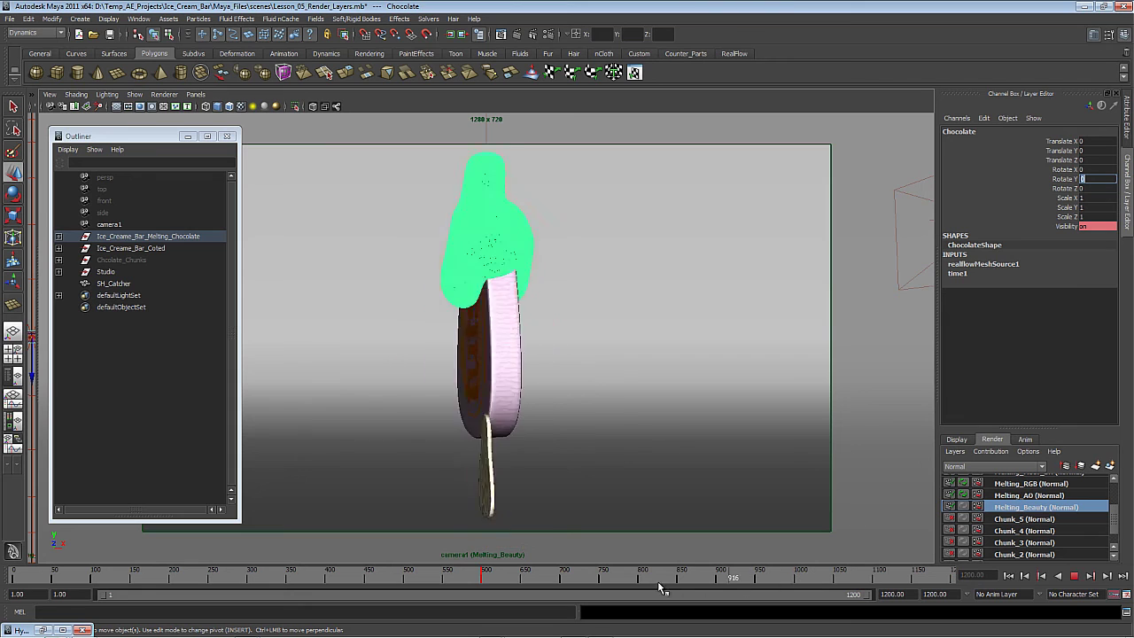
{"action": "left_click", "coordinate": [650, 458]}
{"action": "left_click_drag", "start_coordinate": [608, 577], "coordinate": [759, 576]}
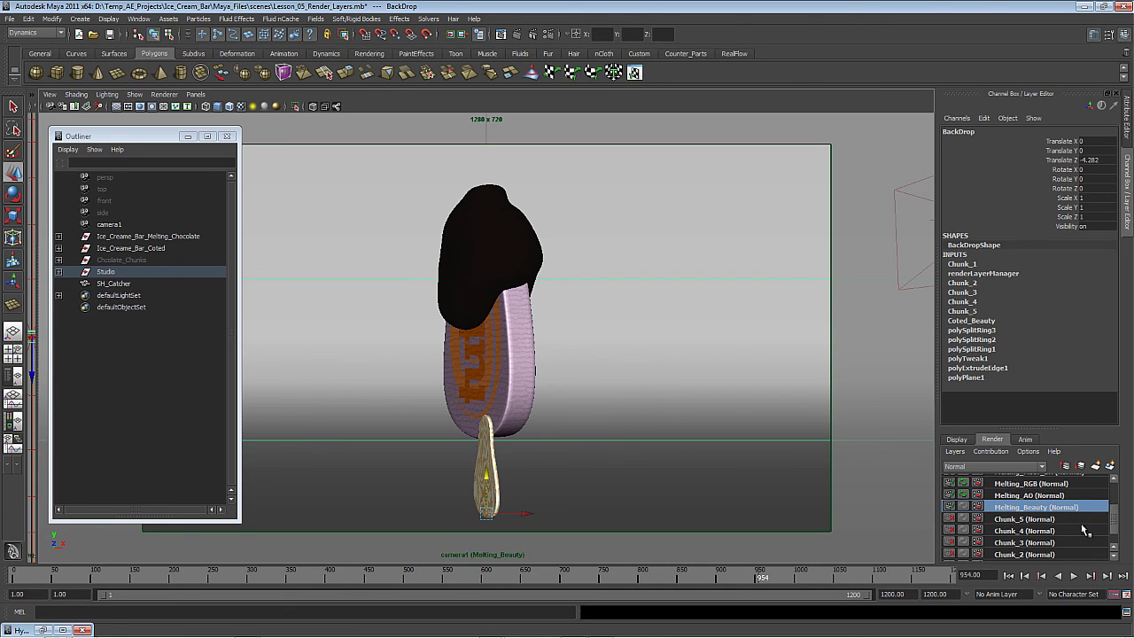
In the Coted_Beauty layer's render settings, create a layer override for the end frame and set it to 600.
{"action": "scroll", "coordinate": [1099, 525], "scroll_direction": "up", "scroll_amount": 1}
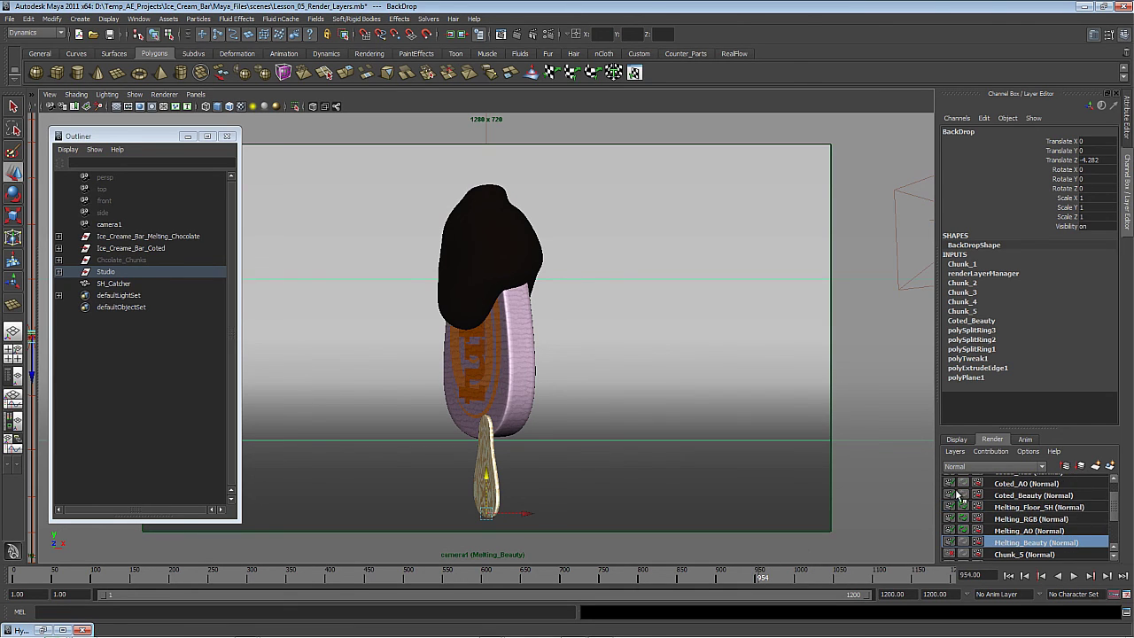
{"action": "scroll", "coordinate": [992, 499], "scroll_direction": "up", "scroll_amount": 1}
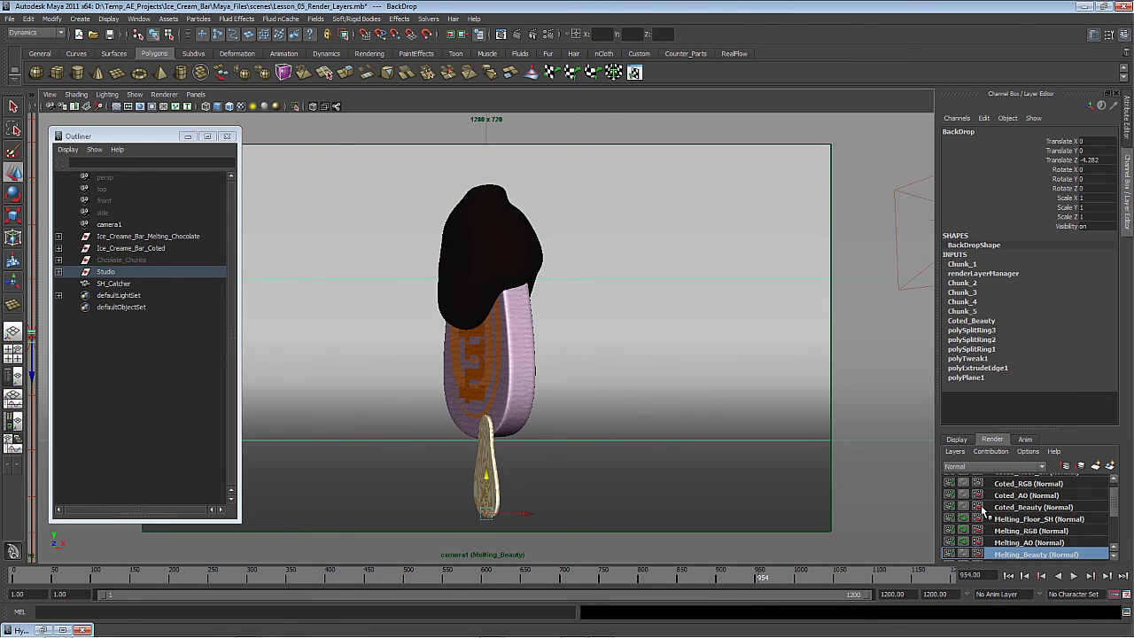
{"action": "left_click", "coordinate": [978, 507]}
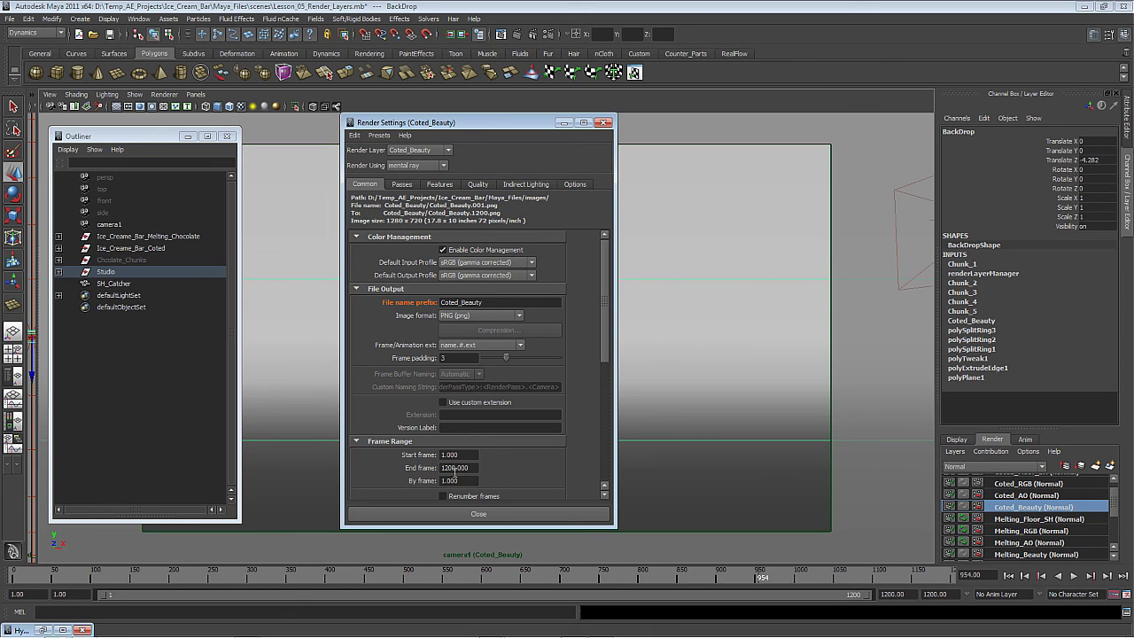
{"action": "right_click", "coordinate": [423, 476]}
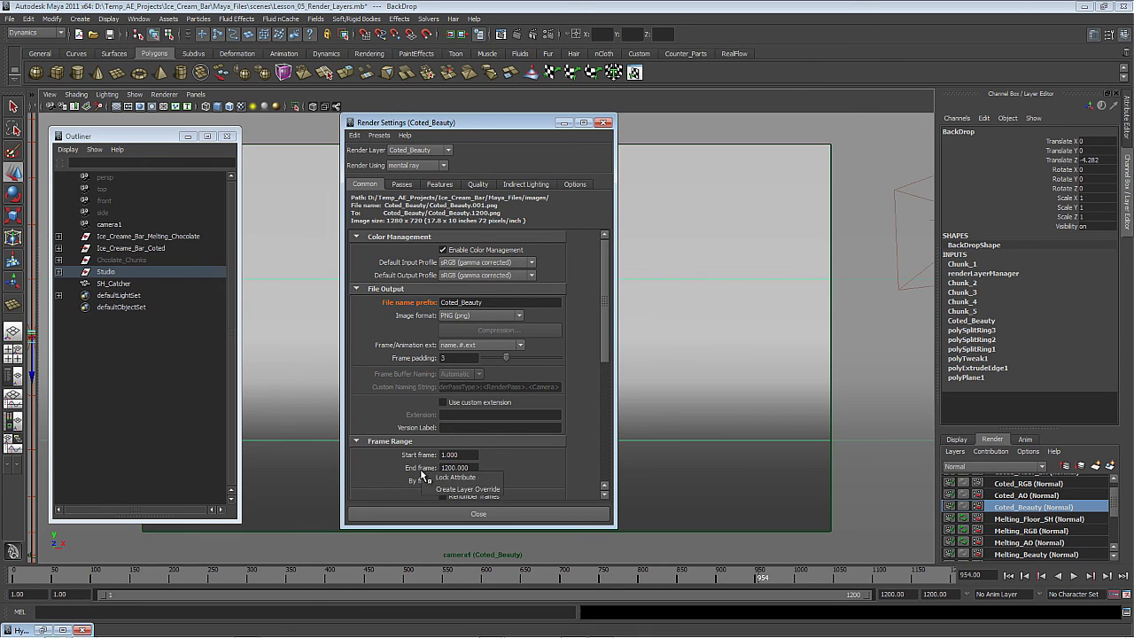
{"action": "left_click", "coordinate": [443, 484]}
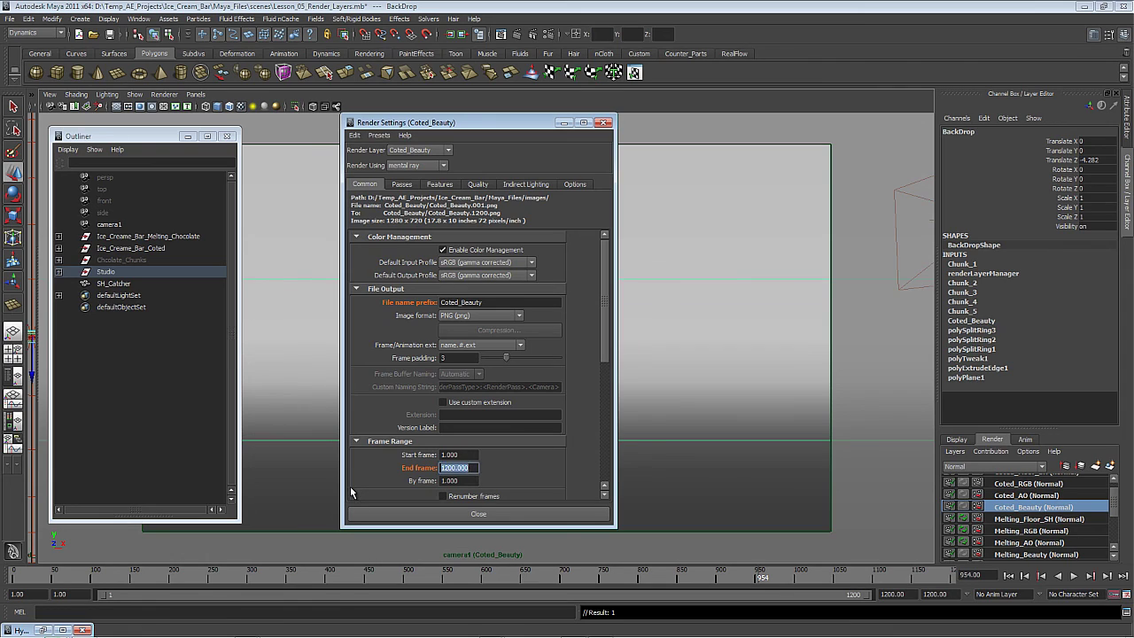
{"action": "type", "text": "60"}
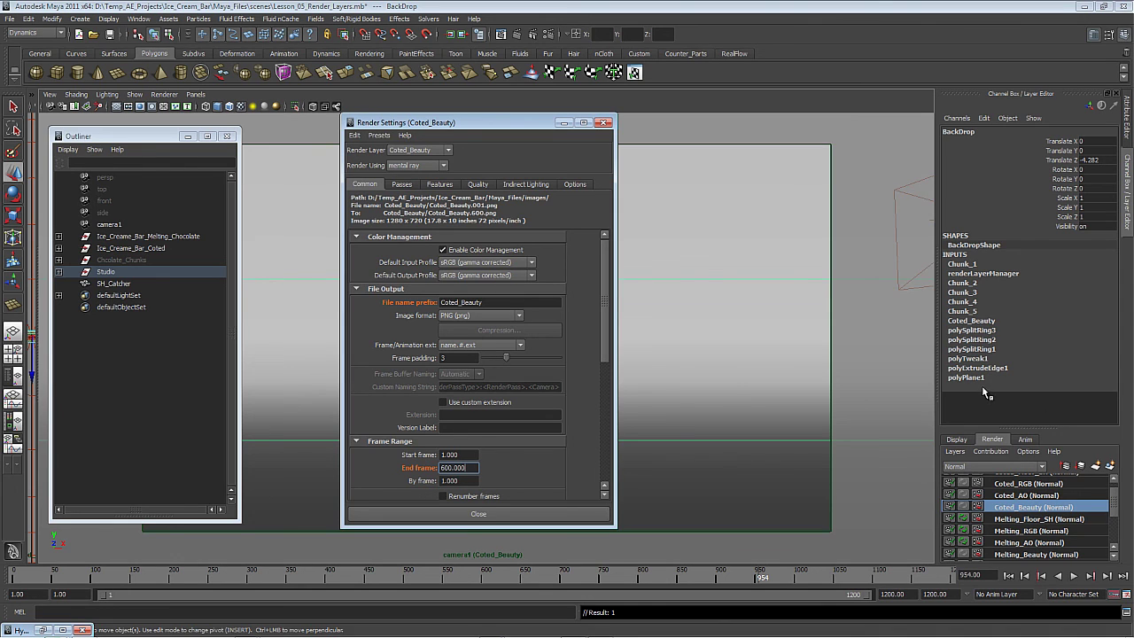
Override the end frame for the Coted_AO layer and set it to 600.
{"action": "left_click", "coordinate": [986, 496]}
{"action": "right_click", "coordinate": [422, 471]}
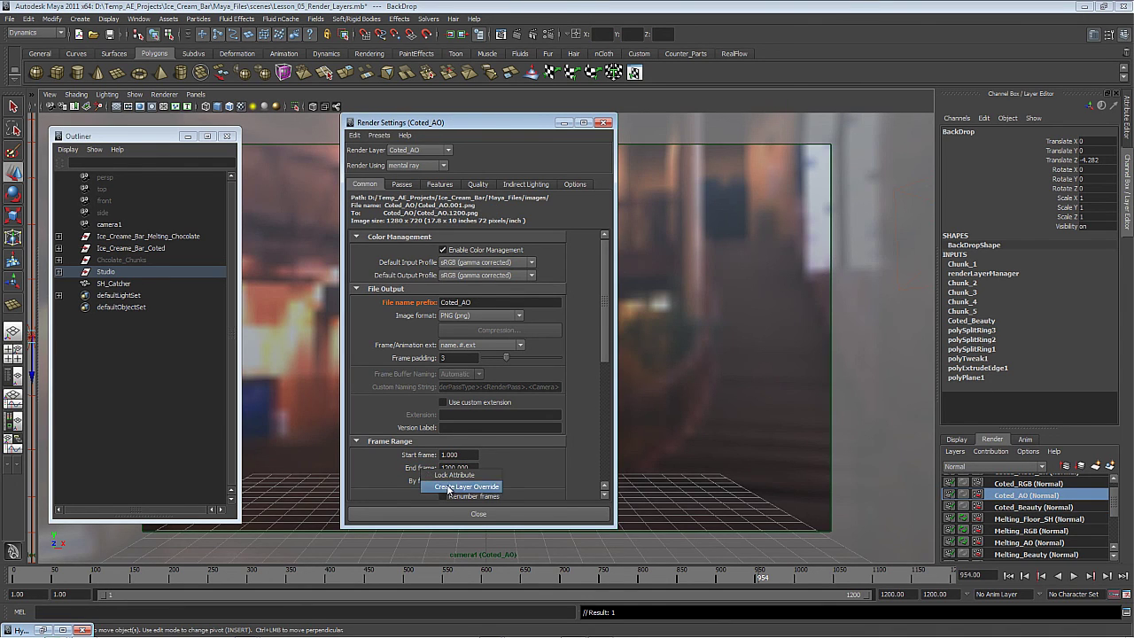
{"action": "left_click", "coordinate": [466, 487]}
{"action": "double_click", "coordinate": [457, 467]}
{"action": "type", "text": "600"}
{"action": "key", "text": "Return"}
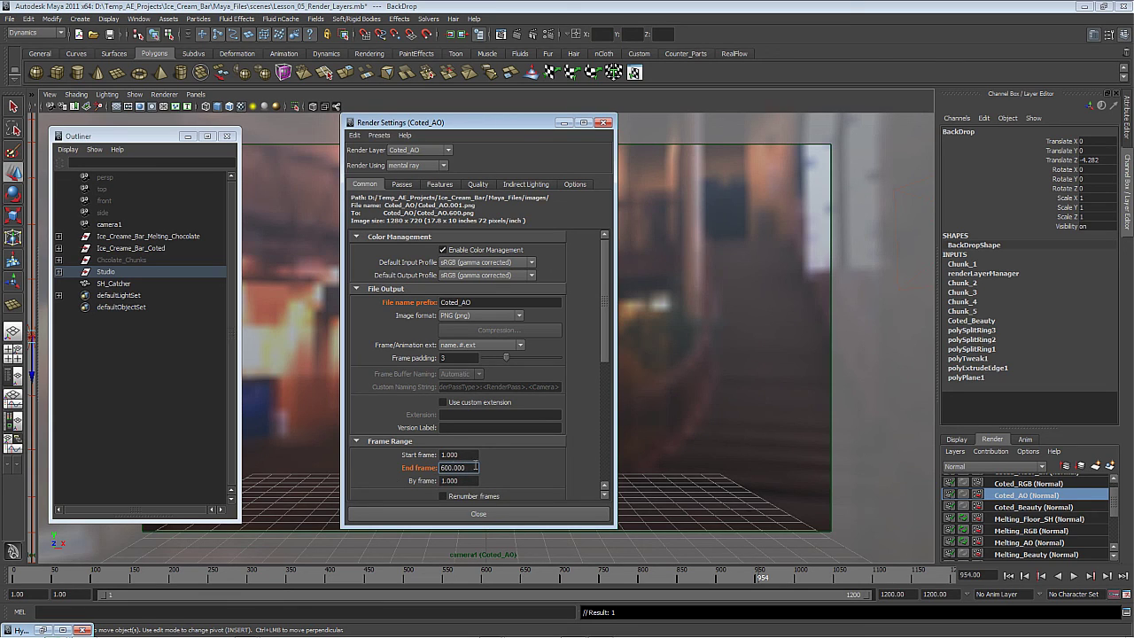
Create an end frame layer override in the Coted_RGB layer with a value of 600.
{"action": "left_click", "coordinate": [985, 484]}
{"action": "right_click", "coordinate": [422, 470]}
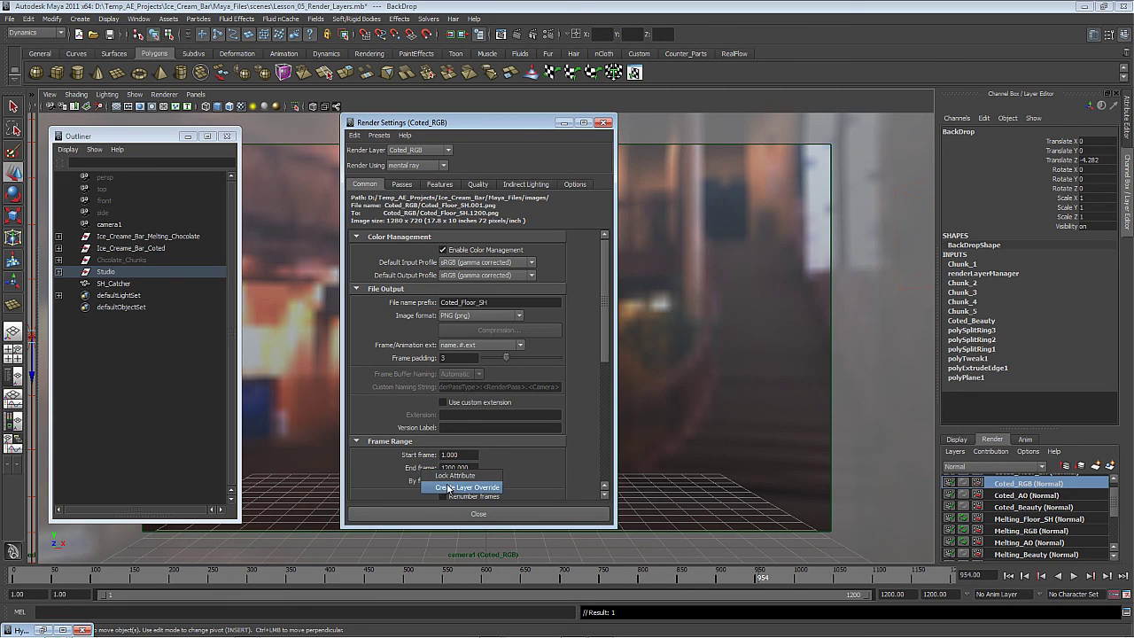
{"action": "left_click", "coordinate": [466, 487]}
{"action": "double_click", "coordinate": [457, 467]}
{"action": "type", "text": "6"}
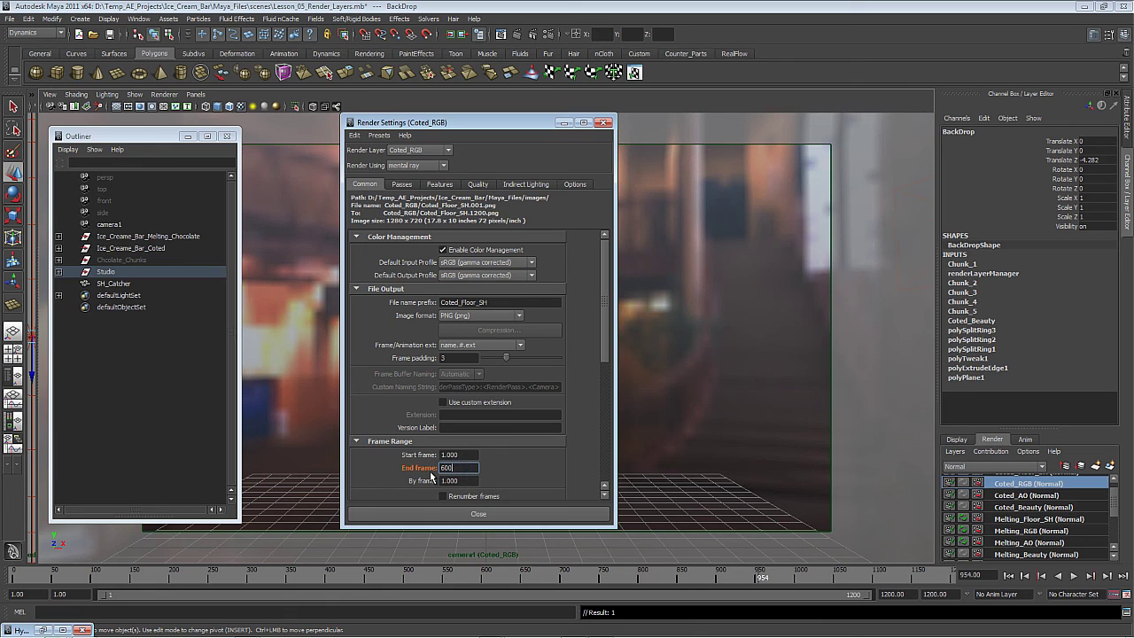
{"action": "type", "text": "000"}
{"action": "key", "text": "Return"}
Set the Coted_Floor_SH layer's end frame to 600 with a layer override.
{"action": "left_click", "coordinate": [984, 477]}
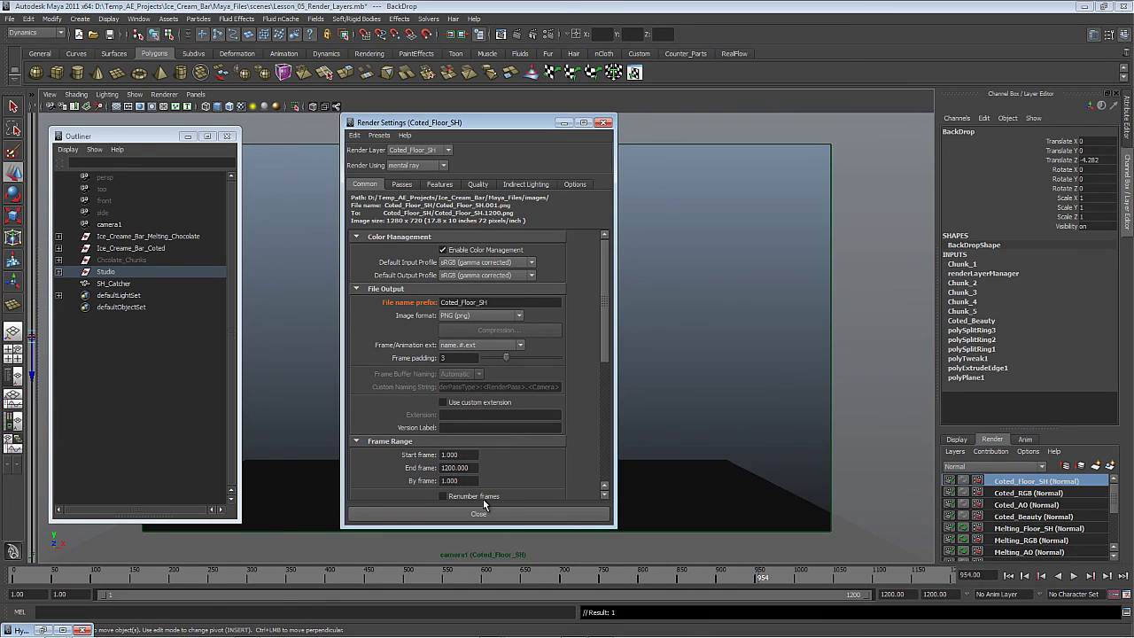
{"action": "double_click", "coordinate": [477, 468]}
{"action": "type", "text": "600"}
{"action": "key", "text": "Return"}
{"action": "right_click", "coordinate": [419, 471]}
{"action": "left_click", "coordinate": [464, 487]}
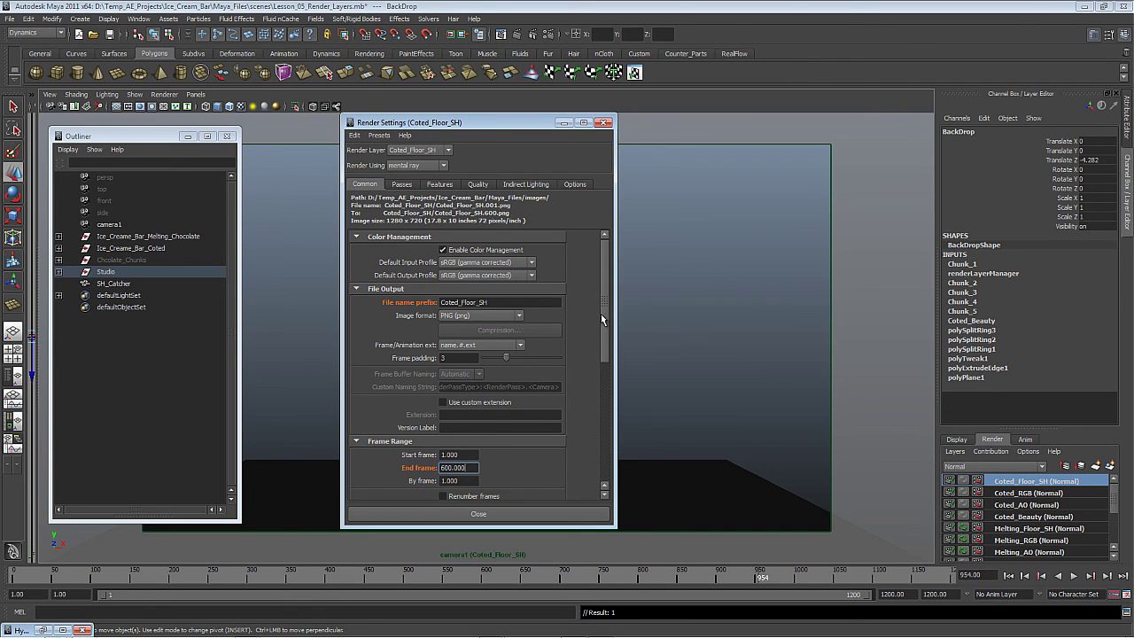
Move the render settings aside and review the frame range, renderable camera and image size across the Coted layers.
{"action": "left_click_drag", "start_coordinate": [601, 314], "coordinate": [606, 421]}
{"action": "scroll", "coordinate": [548, 327], "scroll_direction": "down", "scroll_amount": 1}
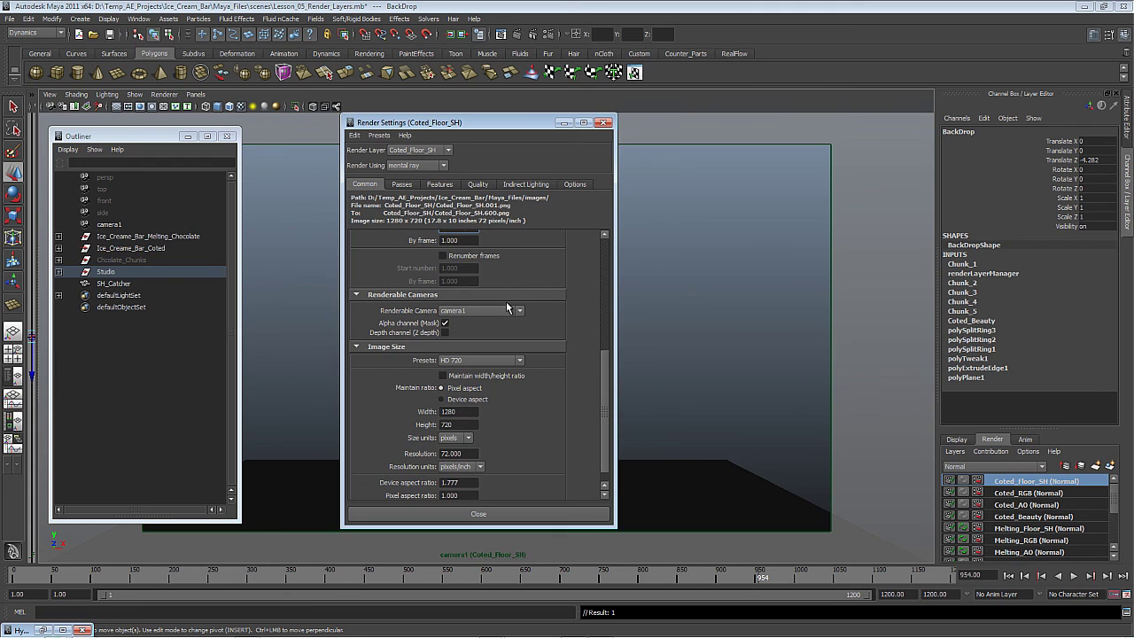
{"action": "left_click_drag", "start_coordinate": [506, 131], "coordinate": [248, 148]}
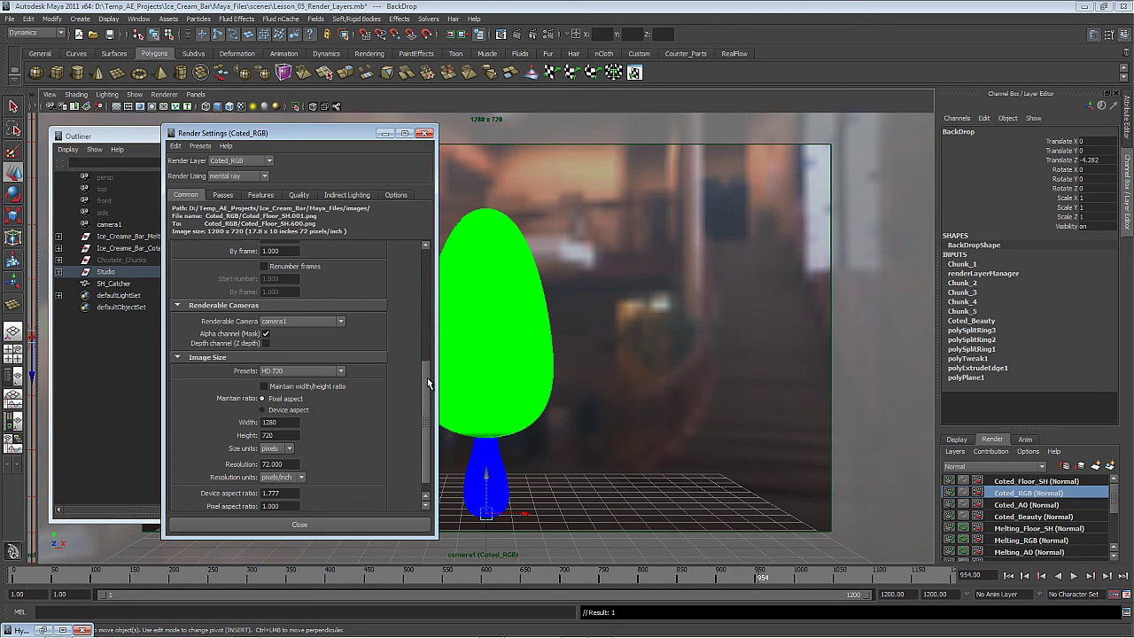
{"action": "scroll", "coordinate": [427, 378], "scroll_direction": "up", "scroll_amount": 5}
{"action": "left_click", "coordinate": [1026, 504]}
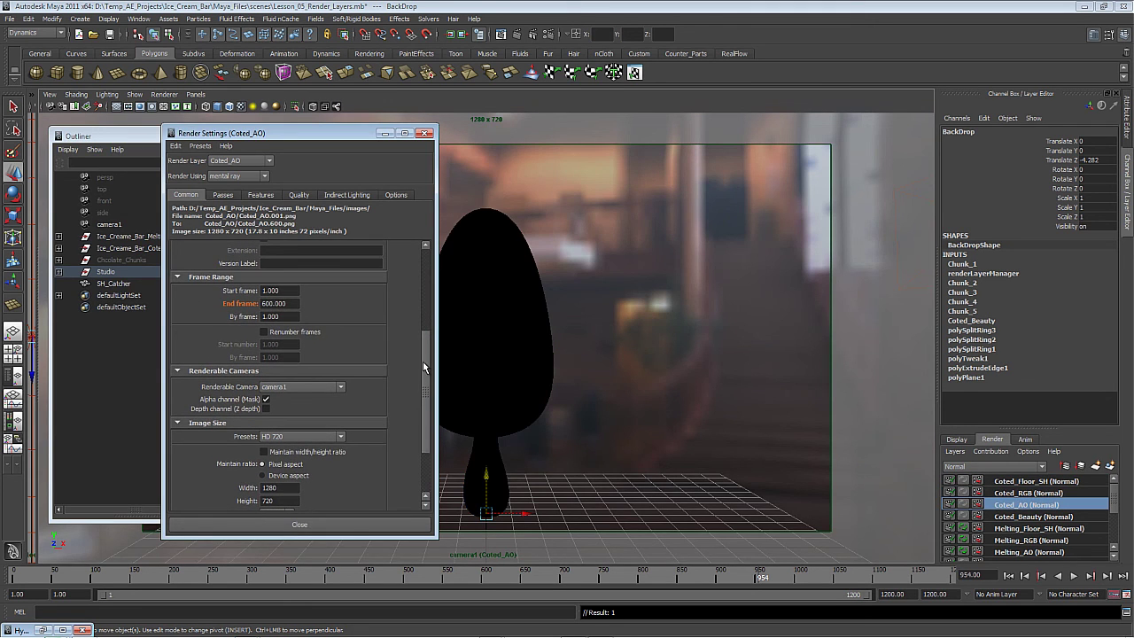
{"action": "left_click", "coordinate": [1033, 517]}
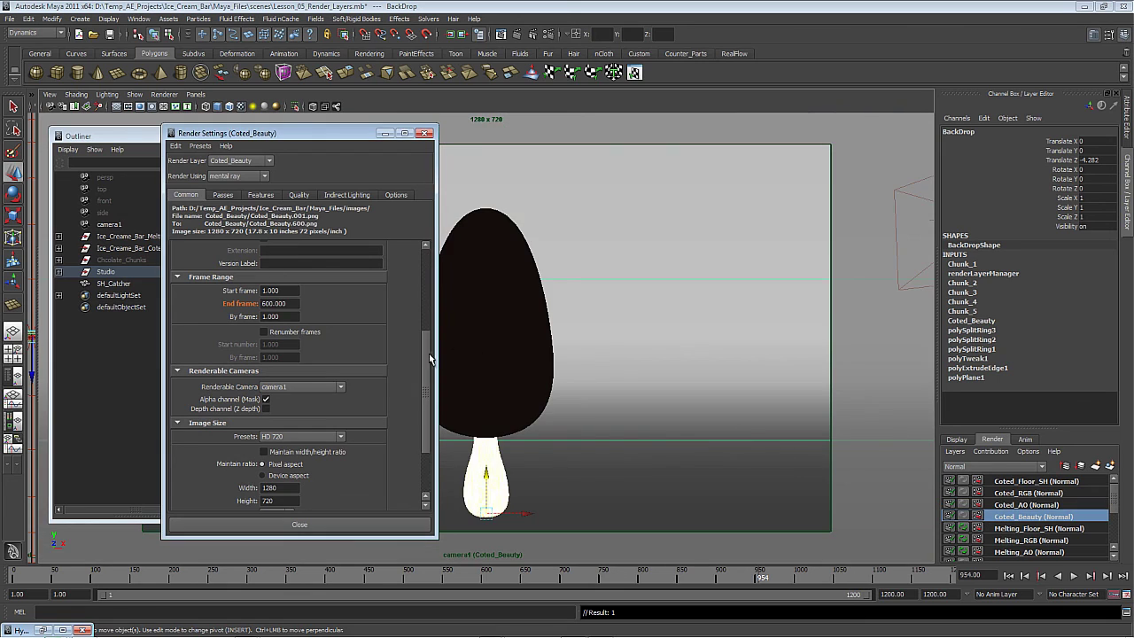
{"action": "scroll", "coordinate": [429, 358], "scroll_direction": "up", "scroll_amount": 2}
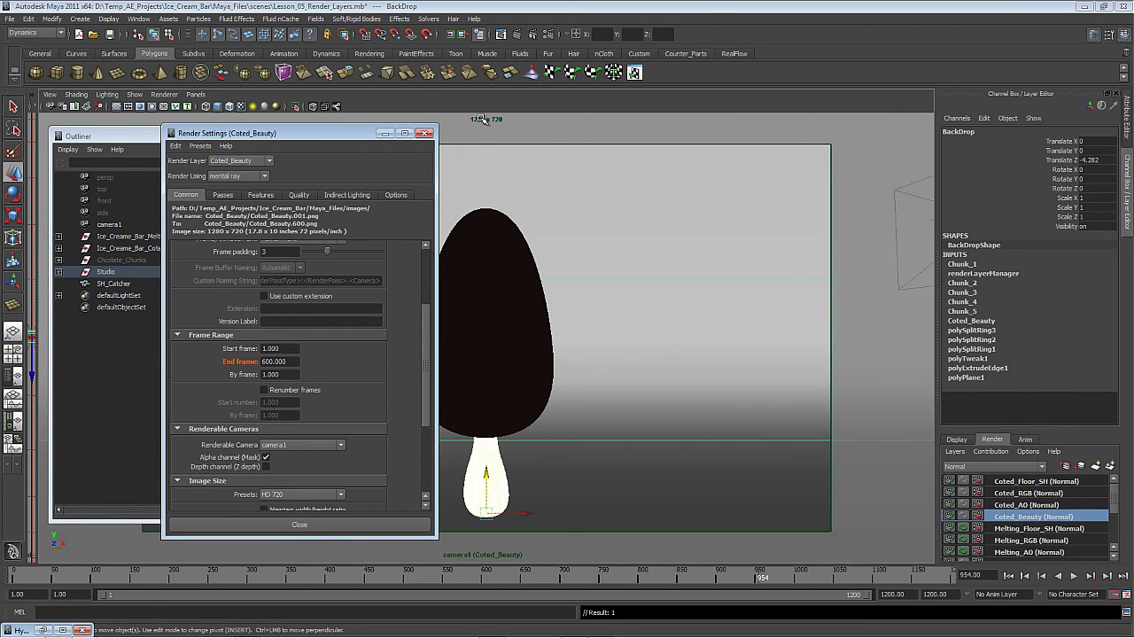